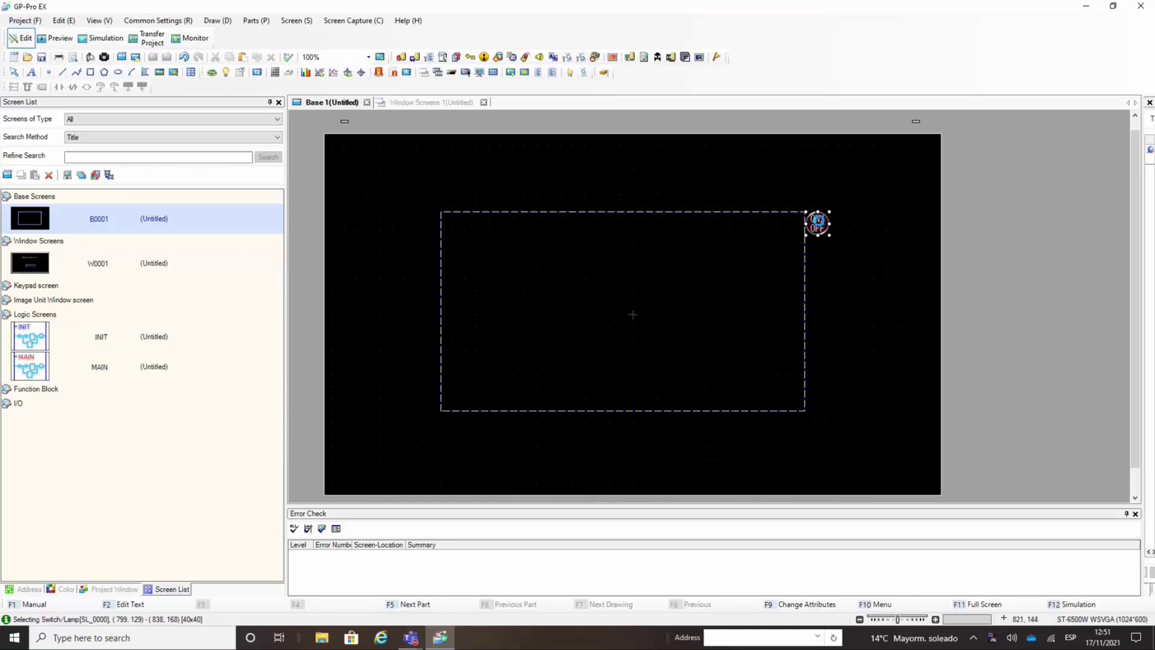
Step: Replace the "OFF" line in the show-window switch's label with "Help" and apply the change
double_click(817, 222)
click(586, 259)
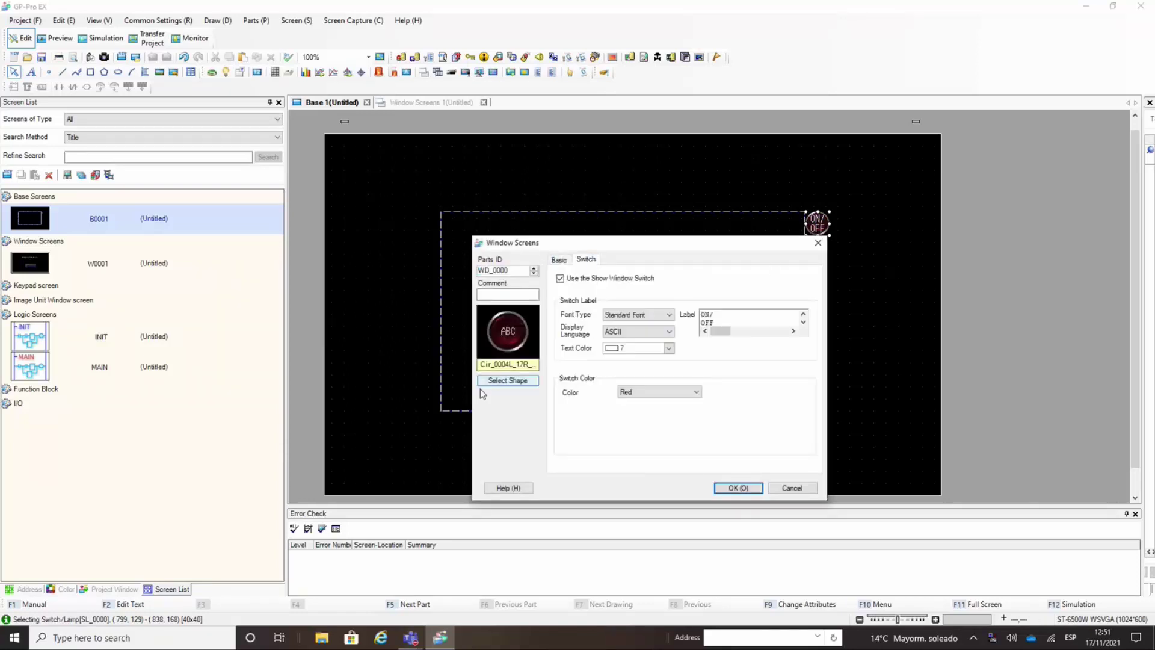
click(512, 383)
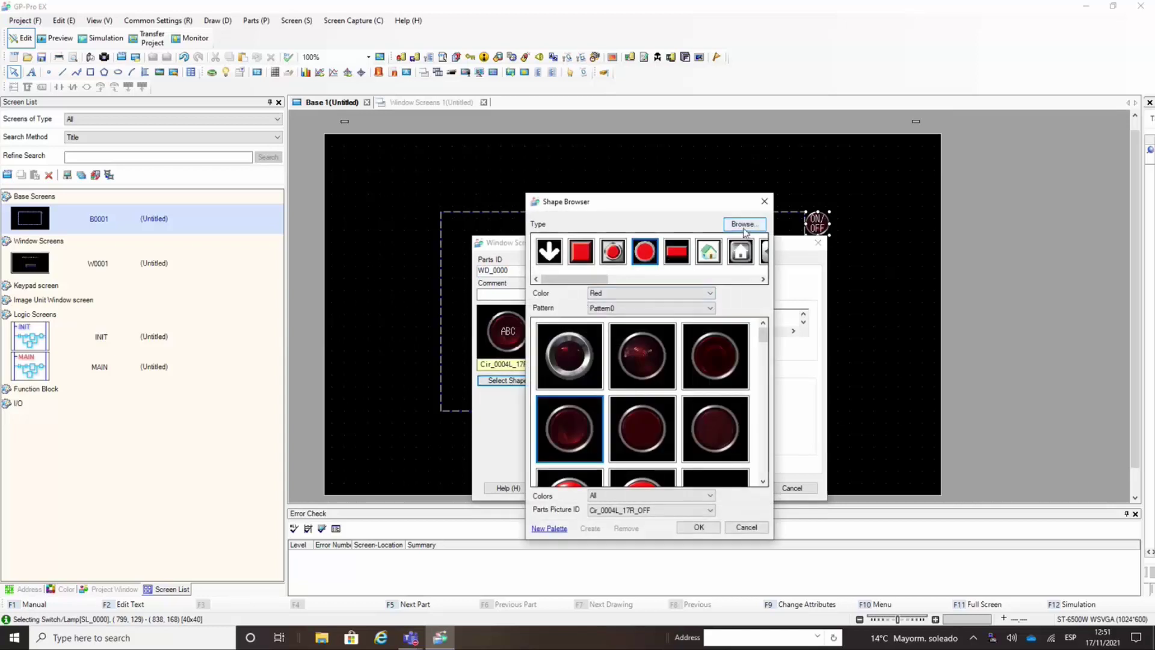
click(765, 202)
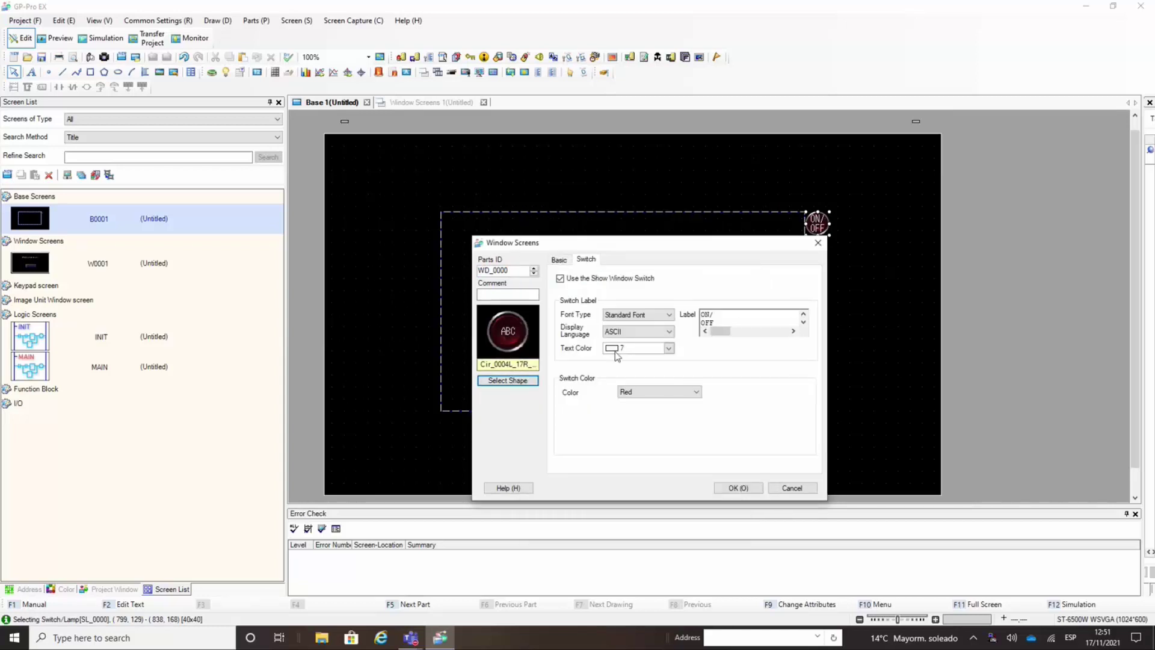
double_click(730, 316)
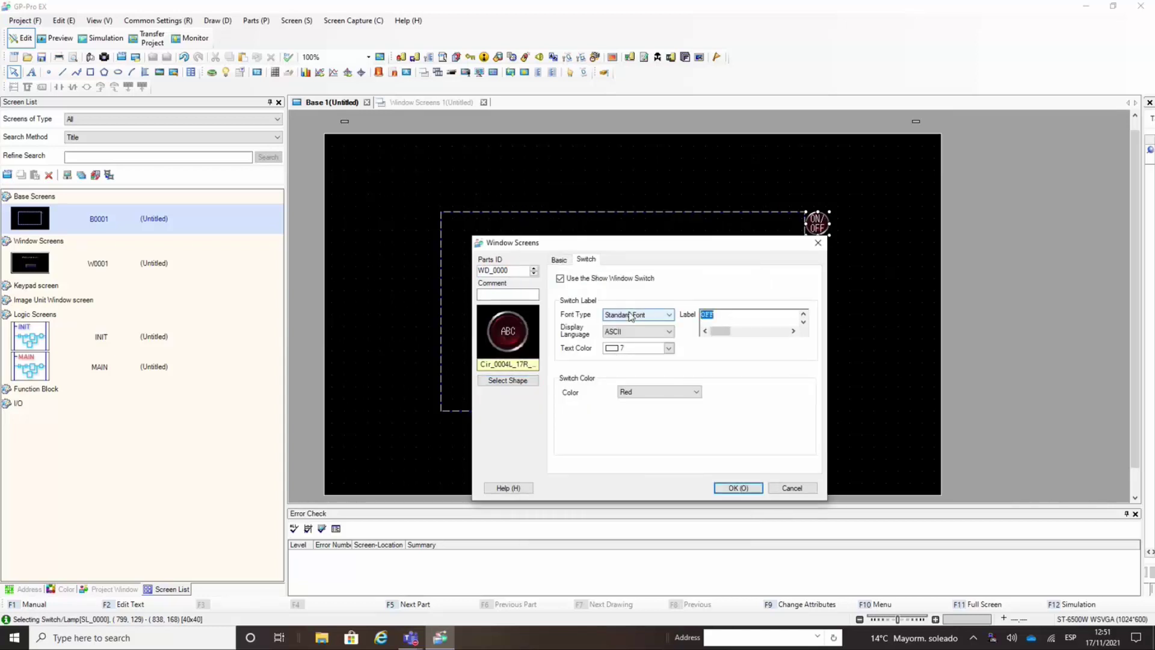
text(E)
text(elp)
click(738, 488)
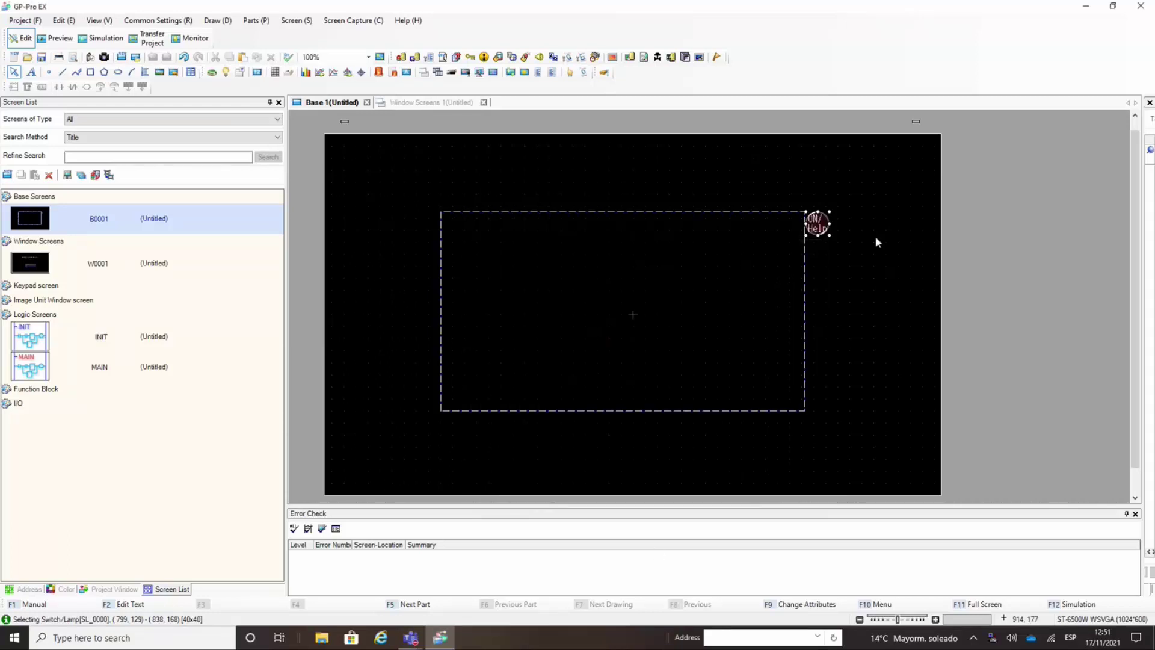
Step: Remove the "ON/" line from the show-window switch's label, leaving only "Help", and apply it
double_click(818, 231)
click(586, 259)
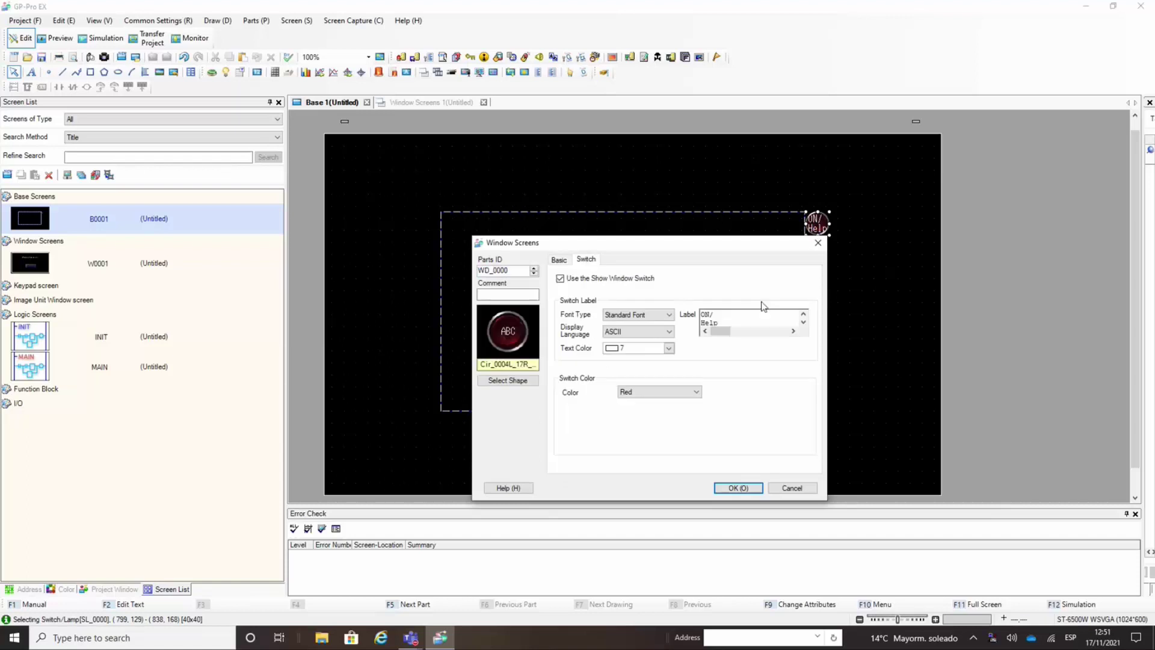
click(733, 315)
key(BackSpace)
key(BackSpace)
key(BackSpace)
key(Delete)
key(ctrl+z)
key(Delete)
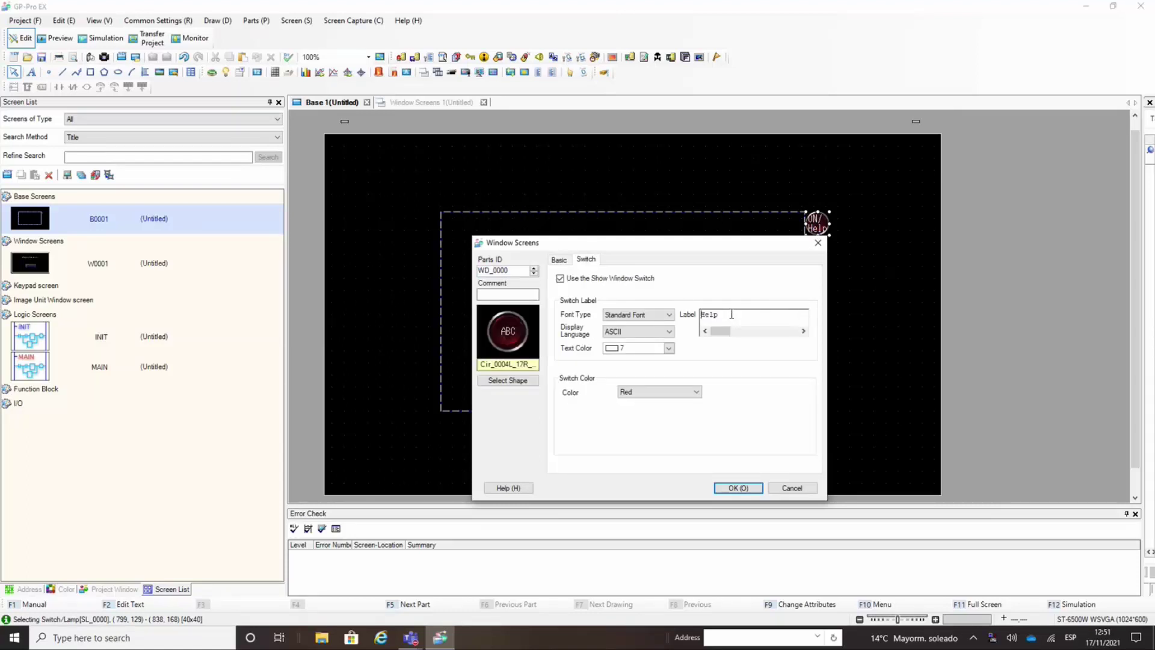
click(729, 488)
Step: Change the Help switch's shape to the first blue rectangular one and apply the window part's settings
double_click(817, 226)
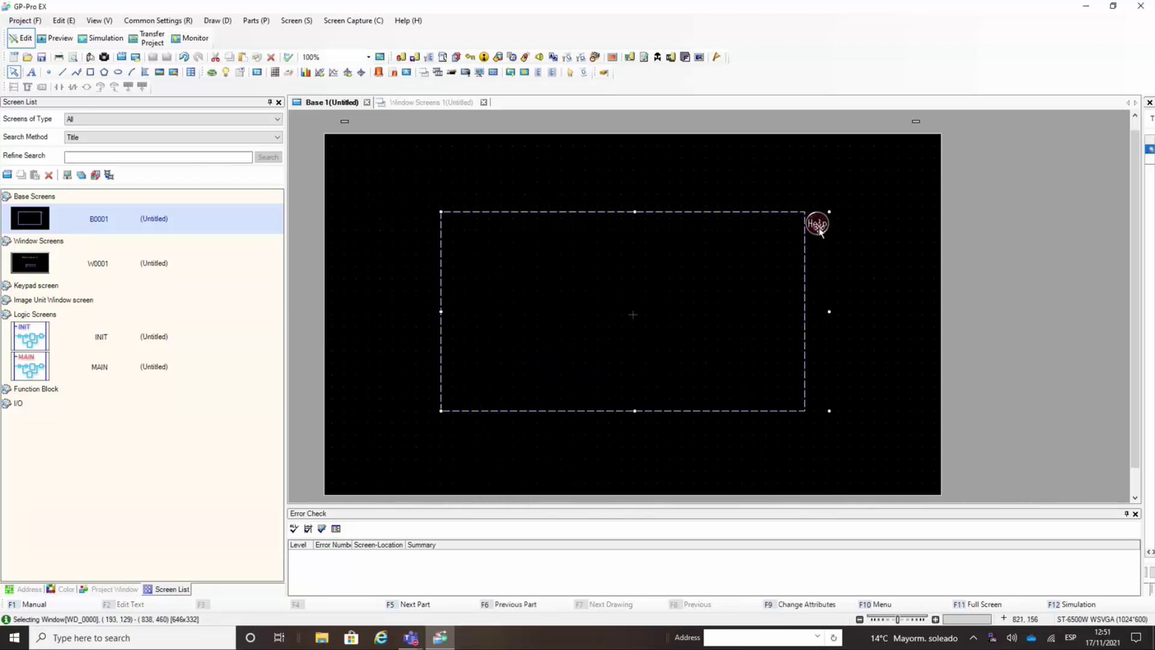
click(556, 435)
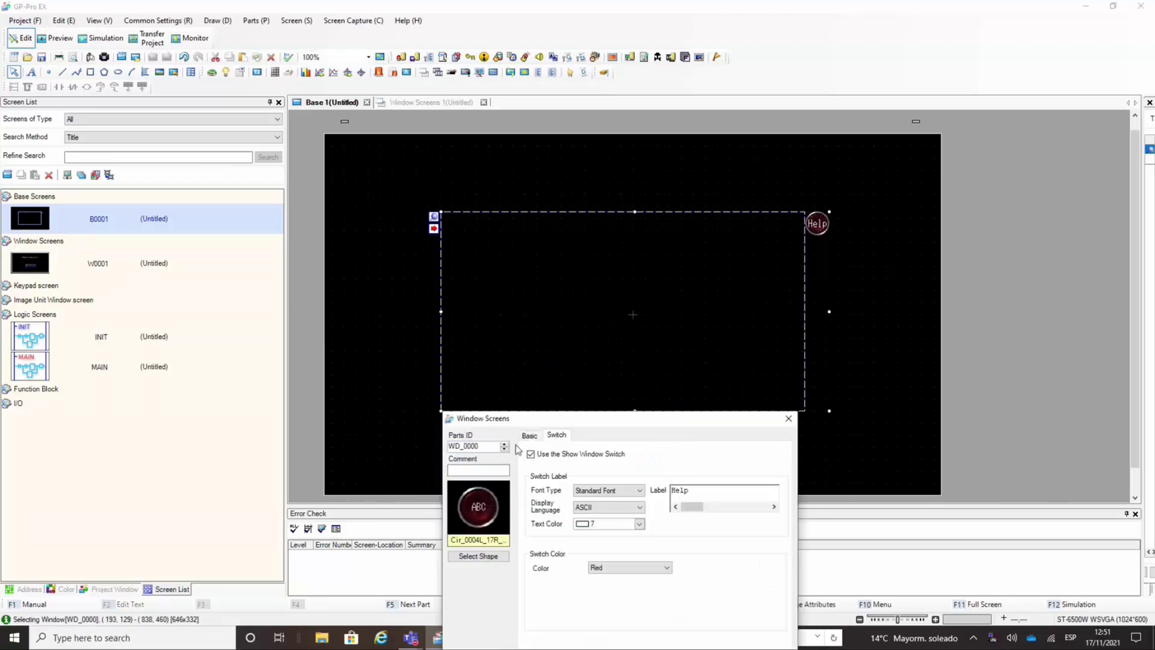
click(475, 557)
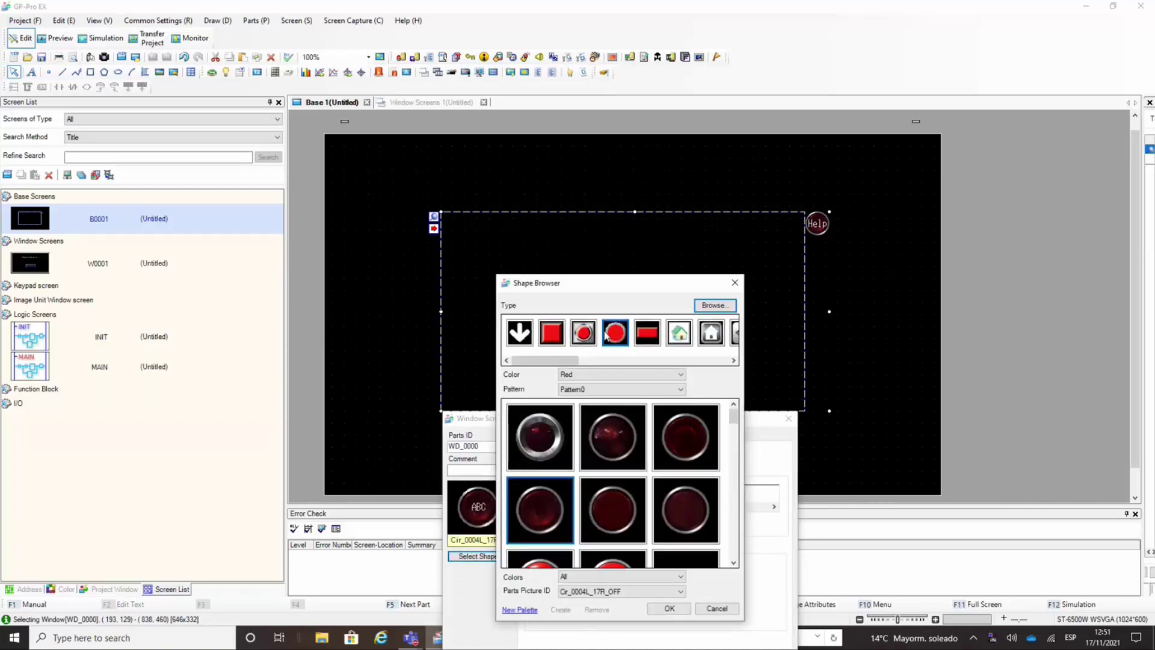
click(646, 334)
click(569, 375)
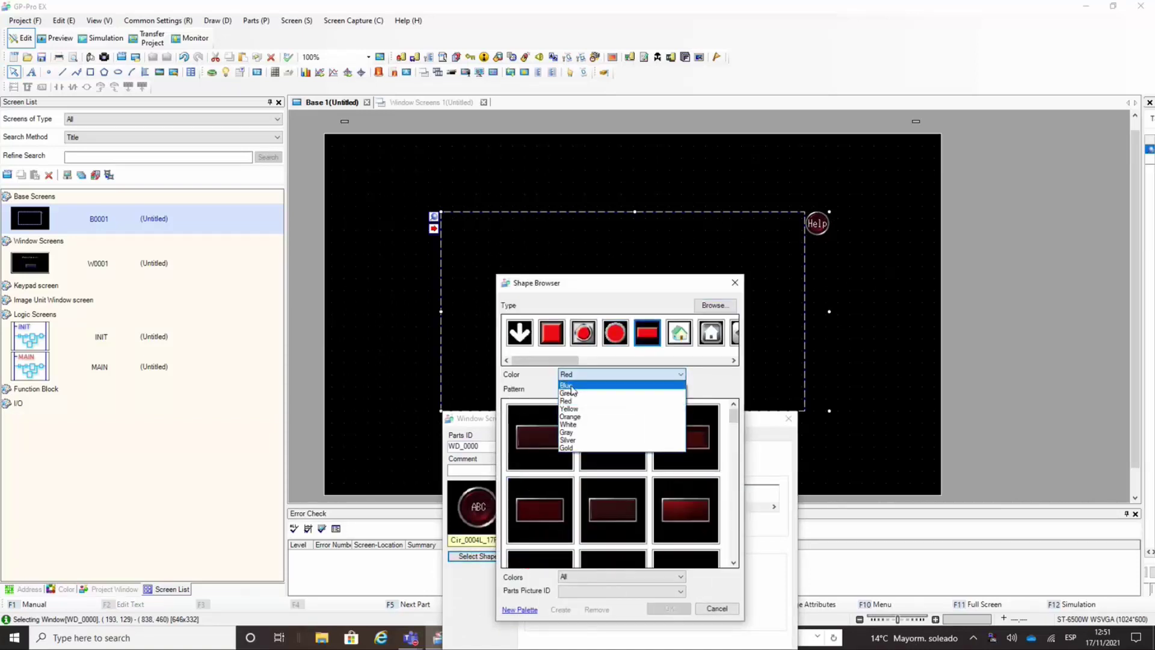
click(569, 385)
click(540, 436)
click(667, 609)
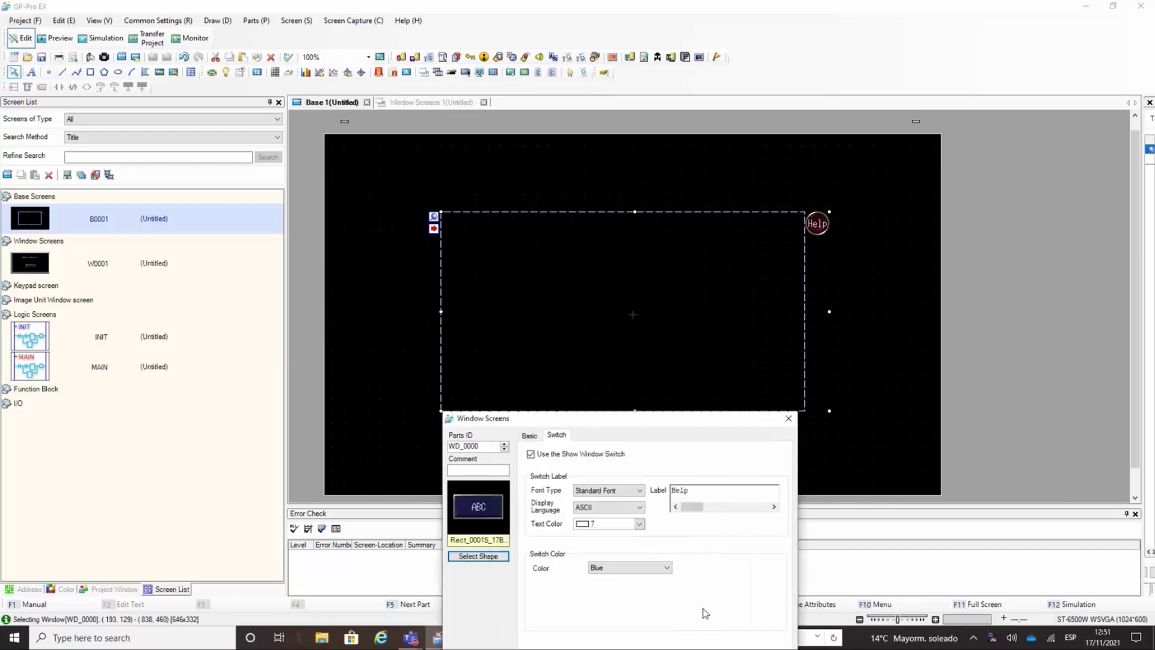
drag(741, 419, 723, 242)
click(695, 487)
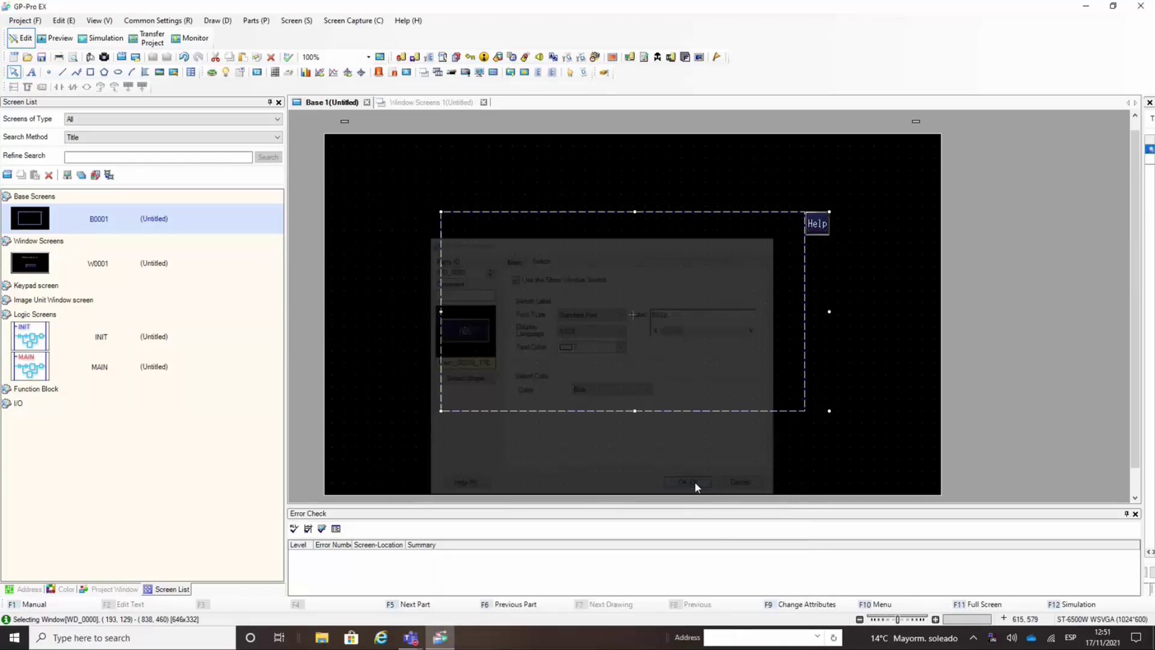
Step: Run the simulation, open and close the pop-up window with the Help switch, and exit the simulation
click(102, 38)
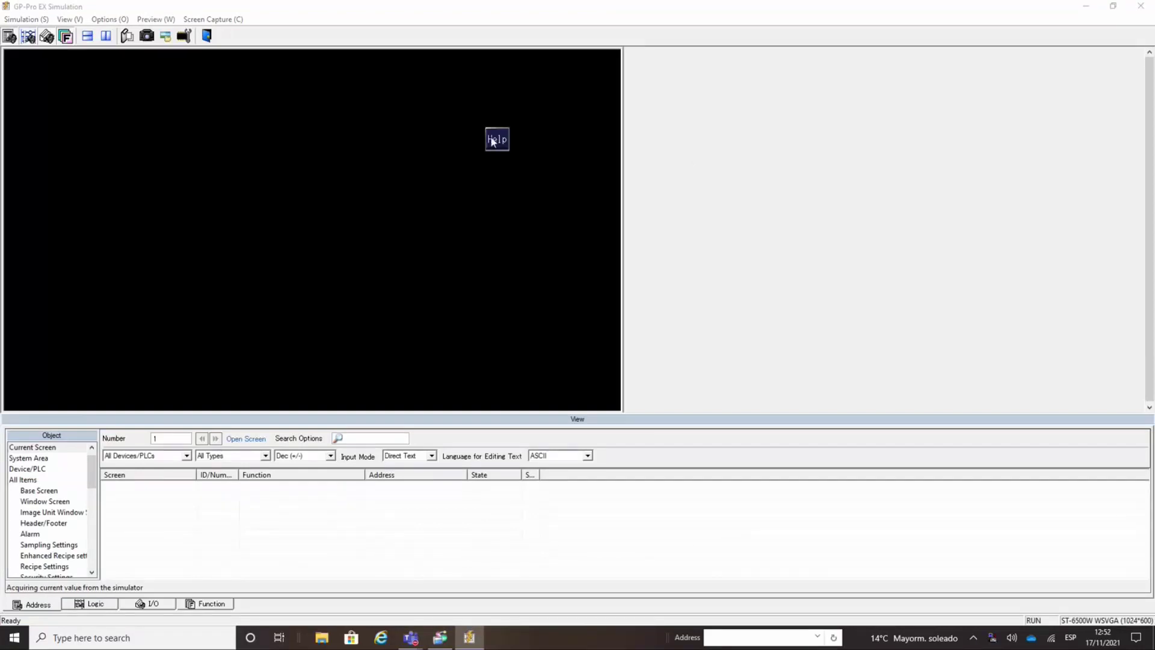
click(492, 142)
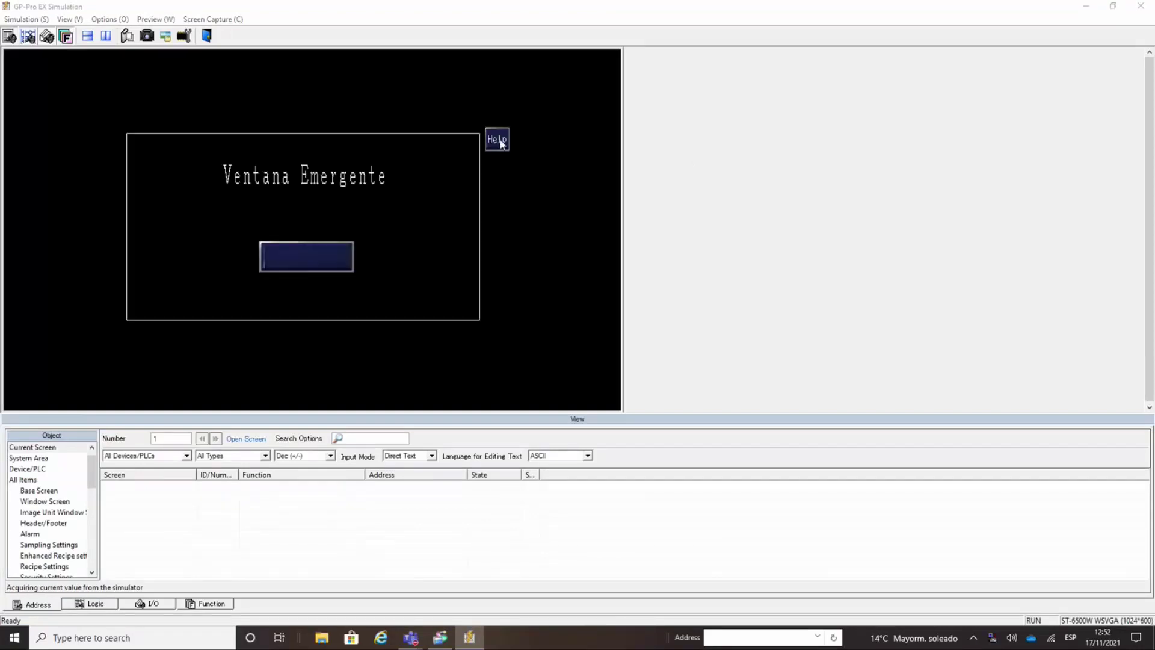
click(501, 140)
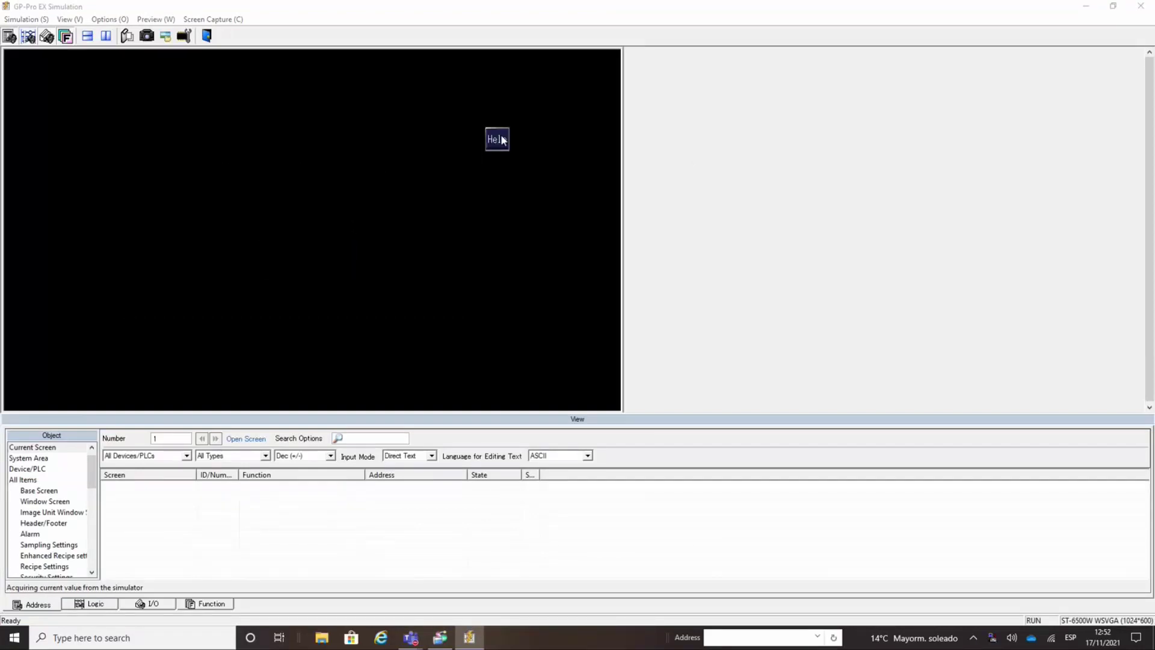
click(206, 36)
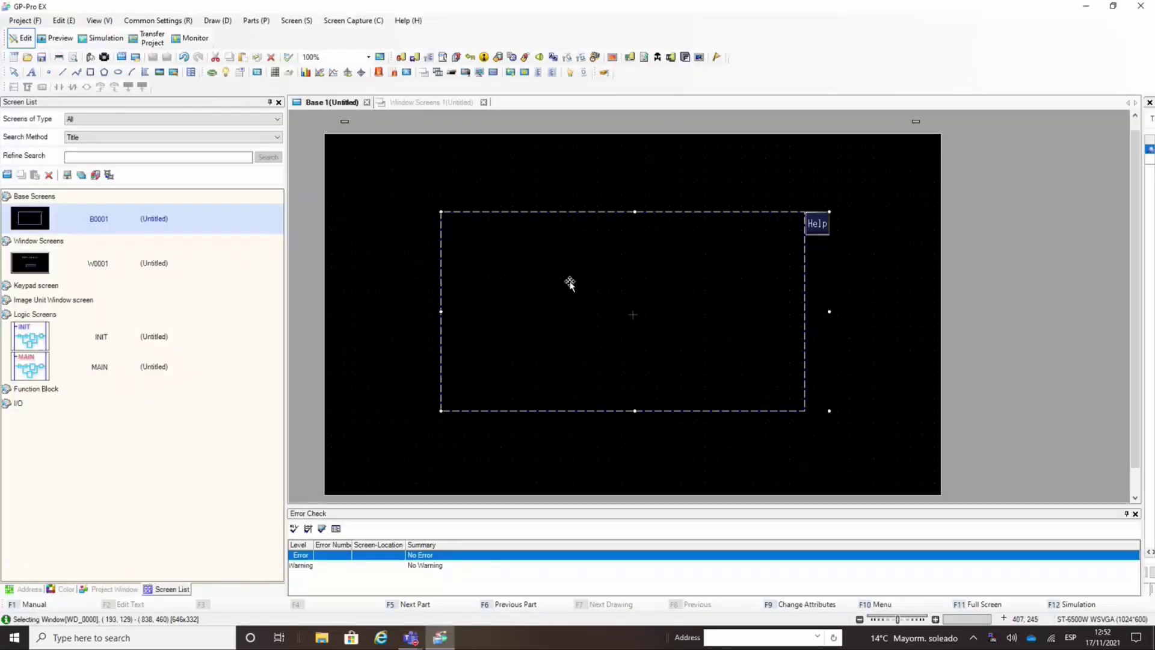
Step: Change the window part's Window Type to Bit Action
double_click(569, 280)
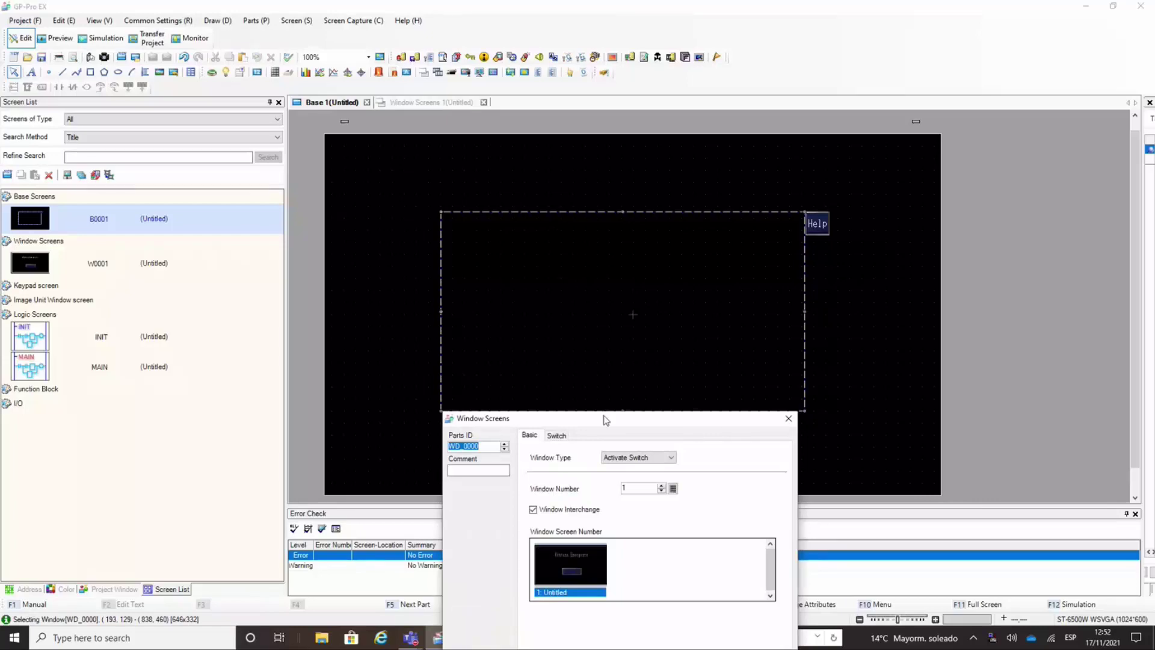
drag(604, 417, 546, 184)
click(579, 227)
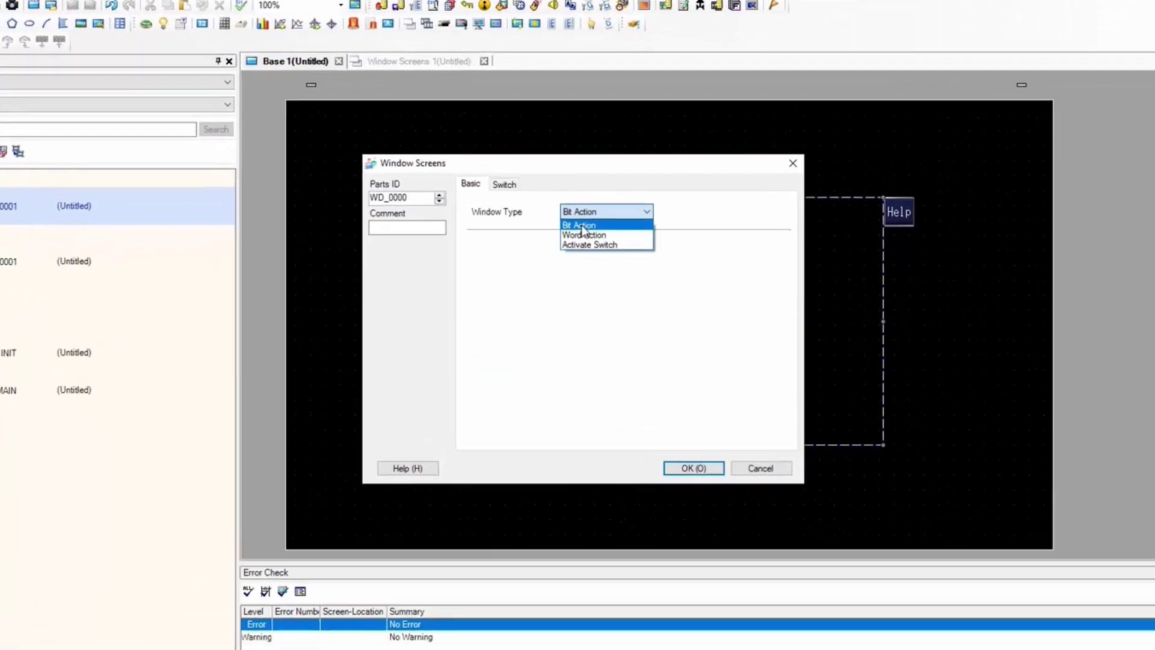
click(562, 234)
Step: Set the window trigger bit address to USR0000000 on the #INTERNAL device
click(756, 250)
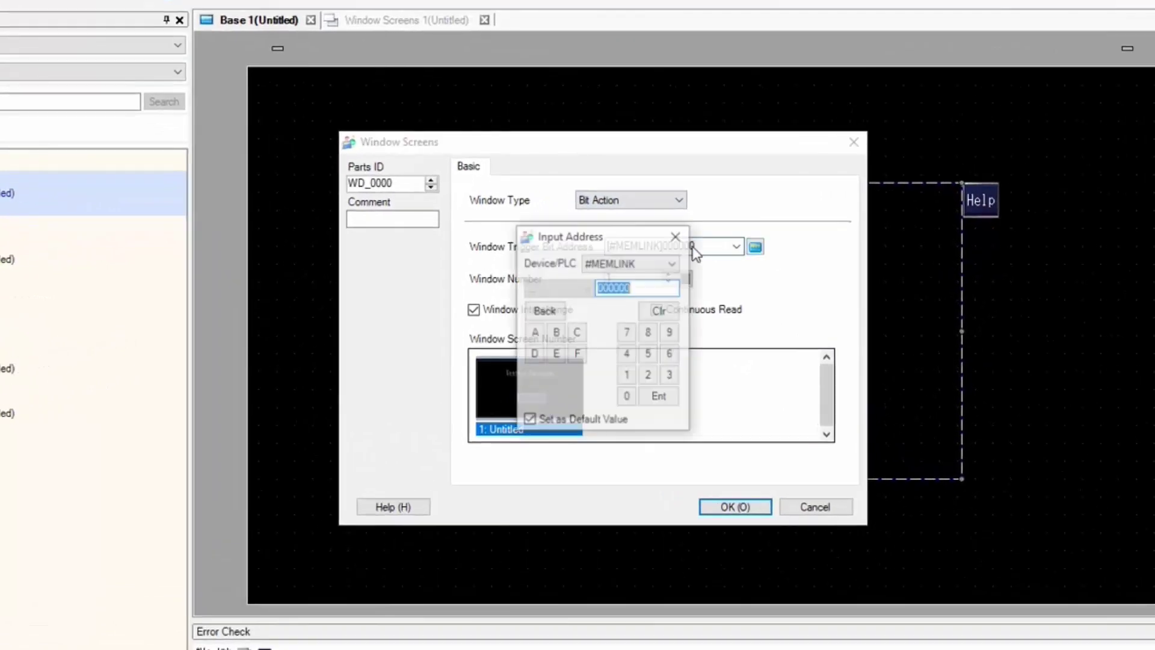
click(659, 263)
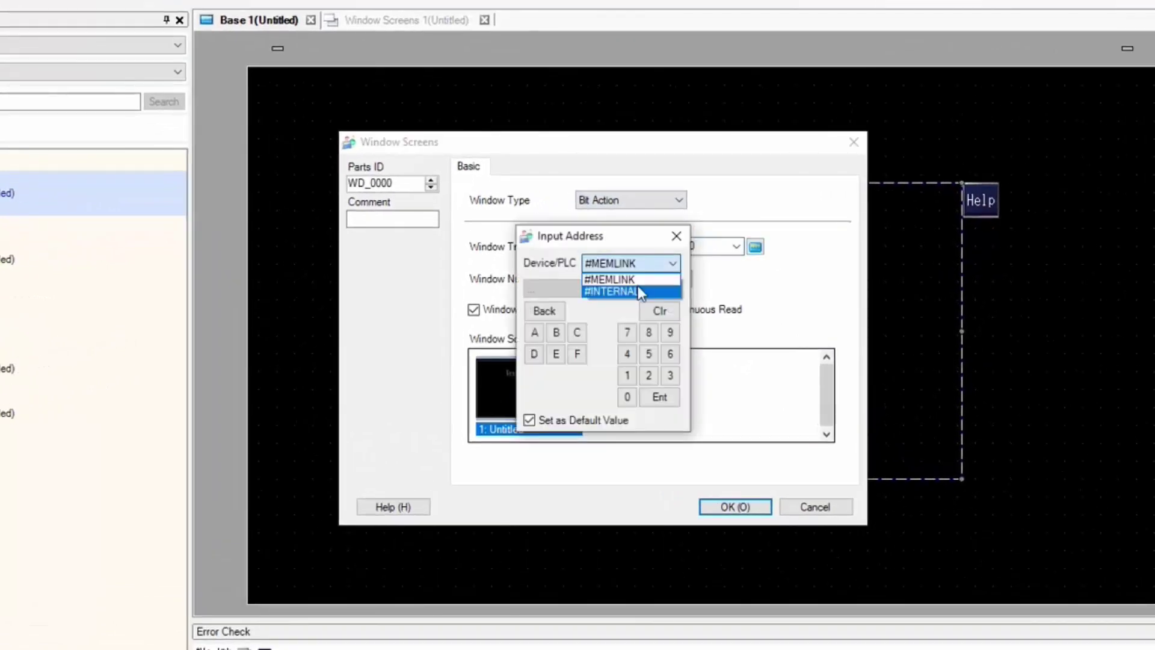
click(626, 291)
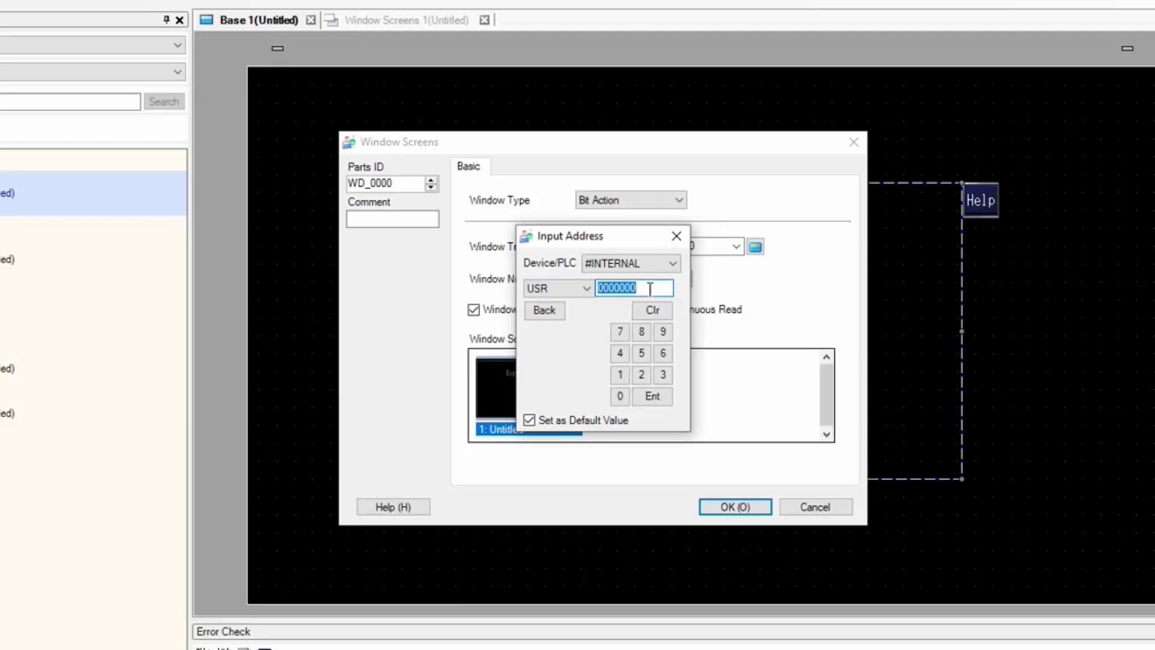
key(Return)
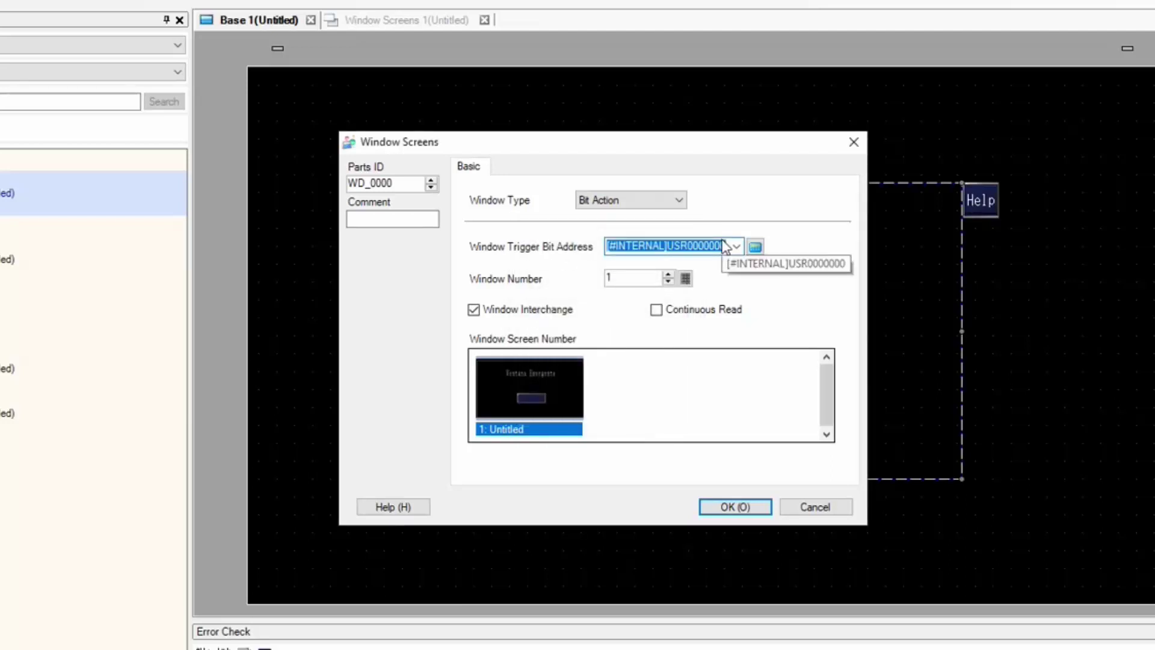
Step: Set the window trigger bit address to Activar_ventana, register it as a variable, and apply the window part's settings
text(Ac)
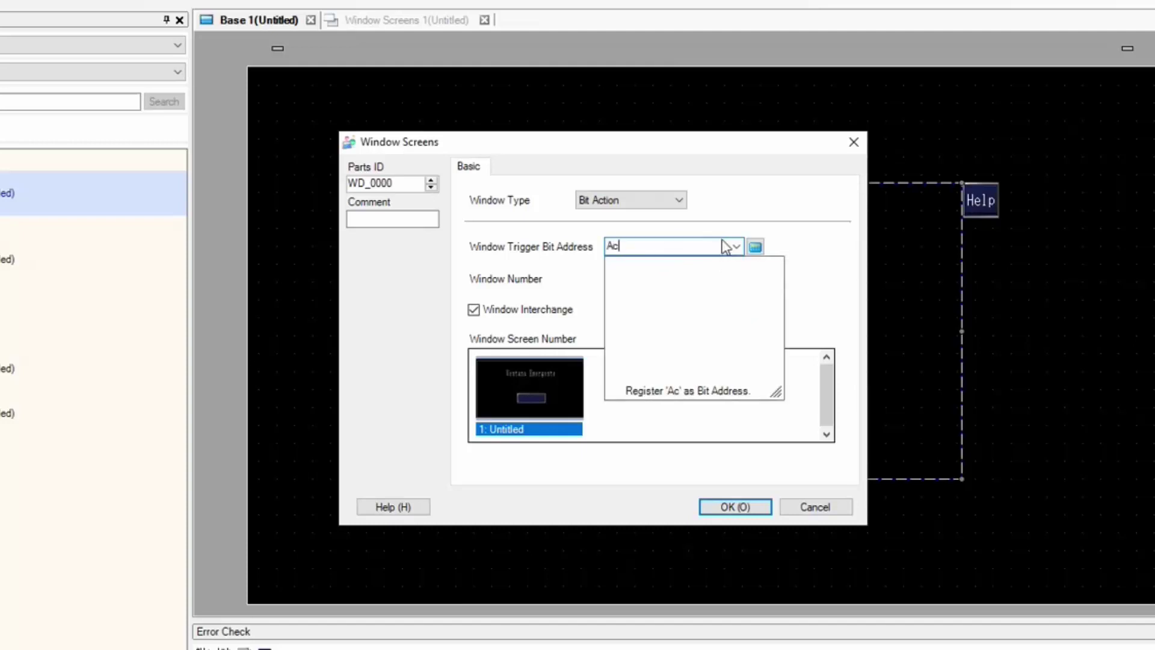
text(tivar_)
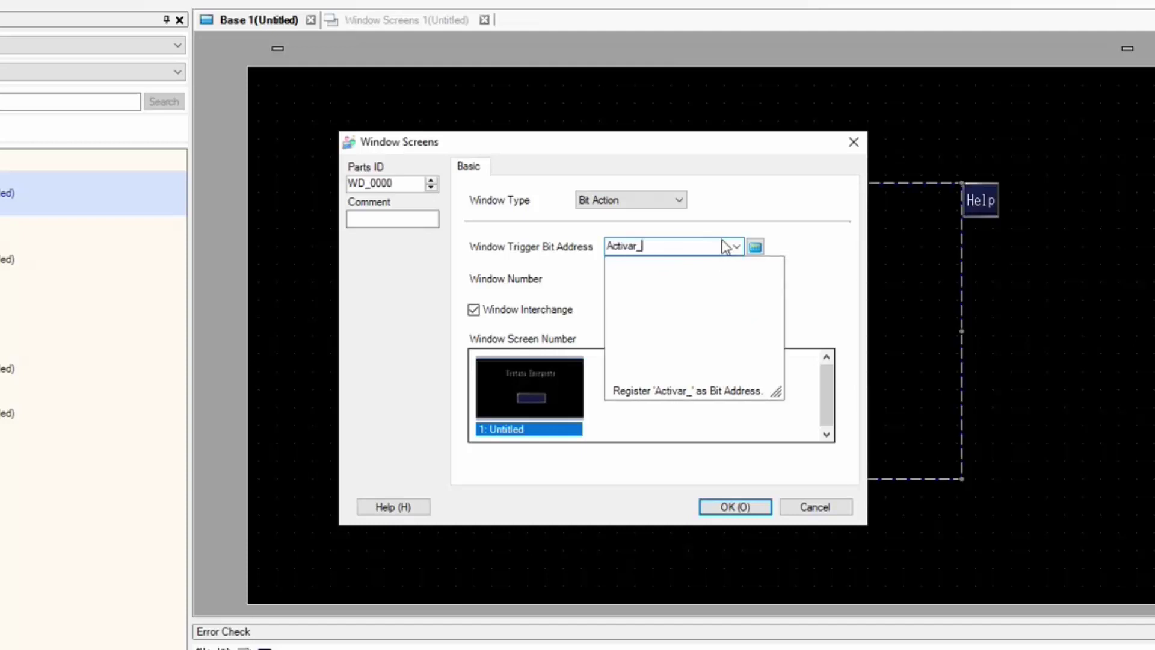
text(ventana)
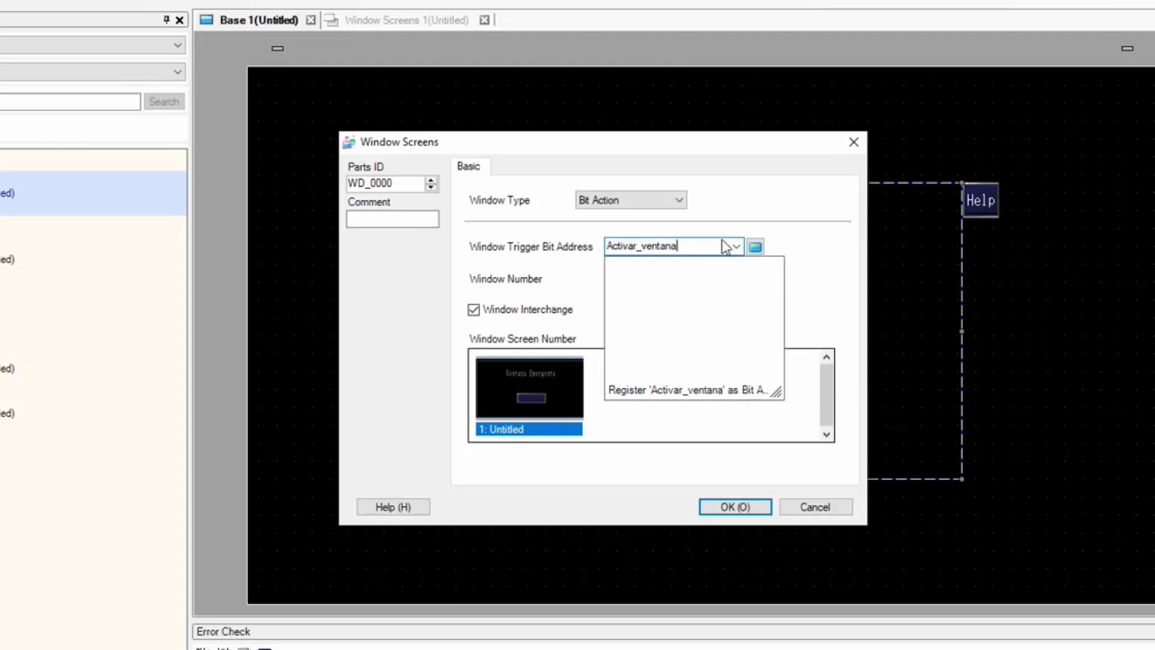
key(Return)
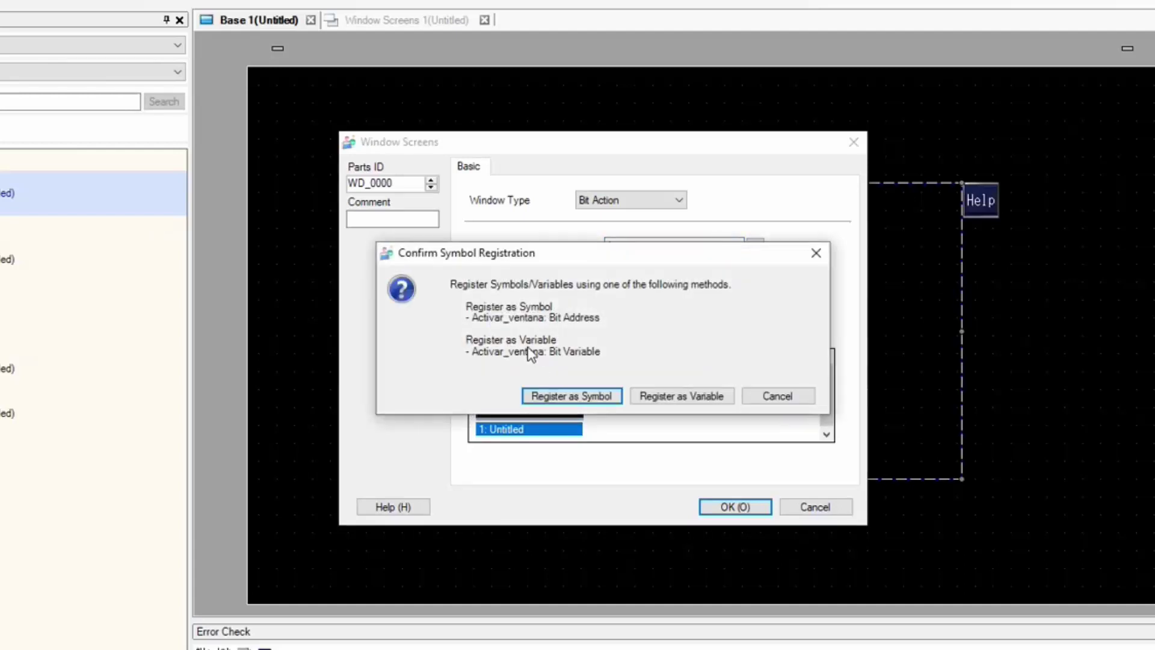
click(711, 395)
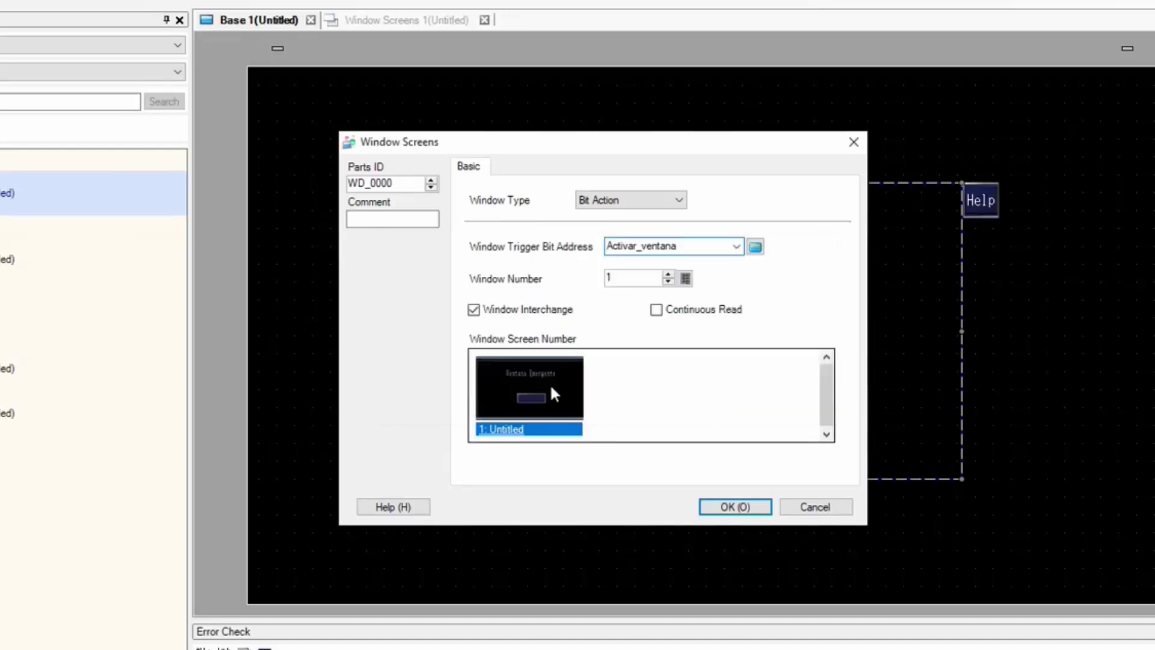
click(764, 505)
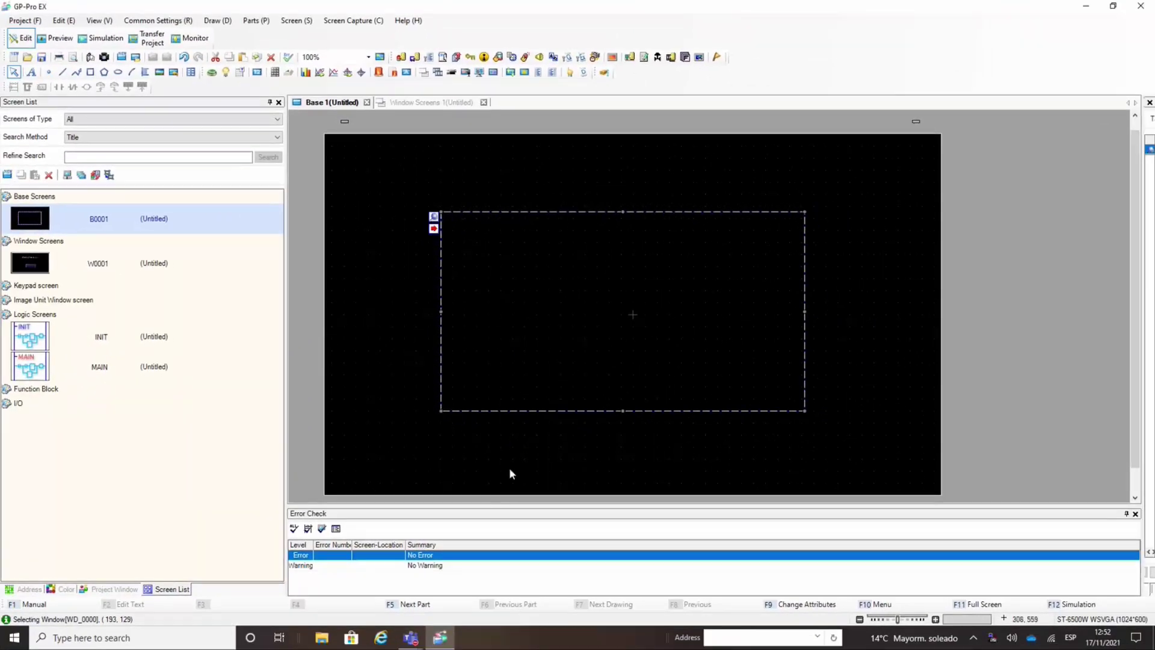
click(510, 467)
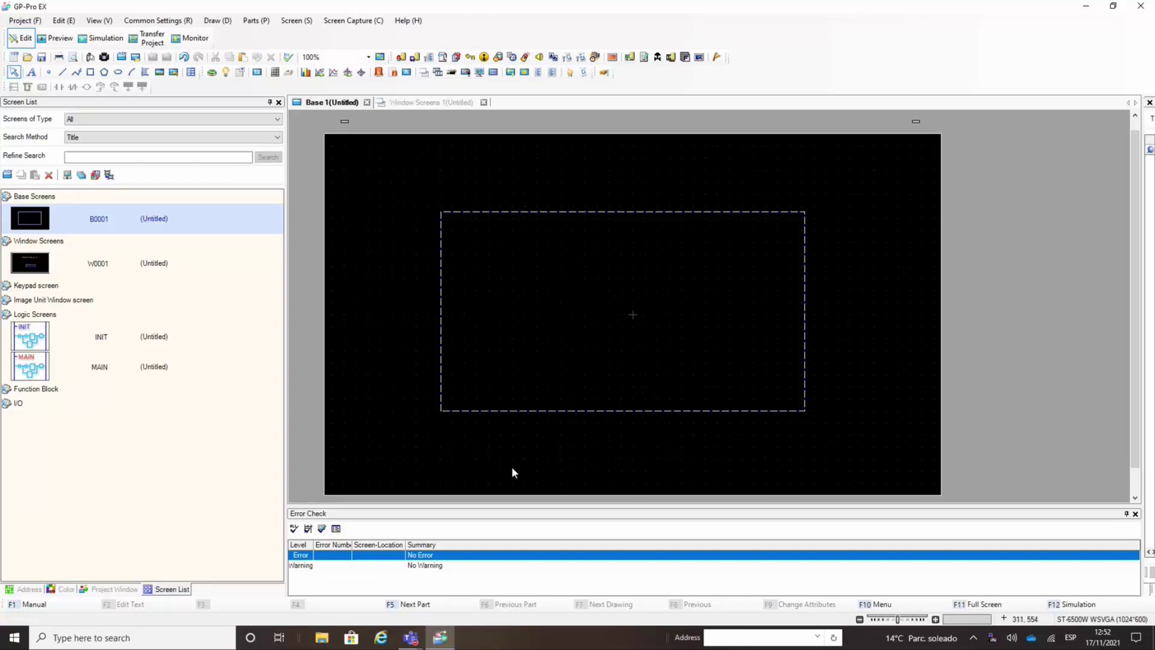
Step: Place a bit switch of about 78x56 just outside the window part's upper-right corner and open its settings
click(212, 72)
drag(814, 211, 860, 245)
double_click(838, 232)
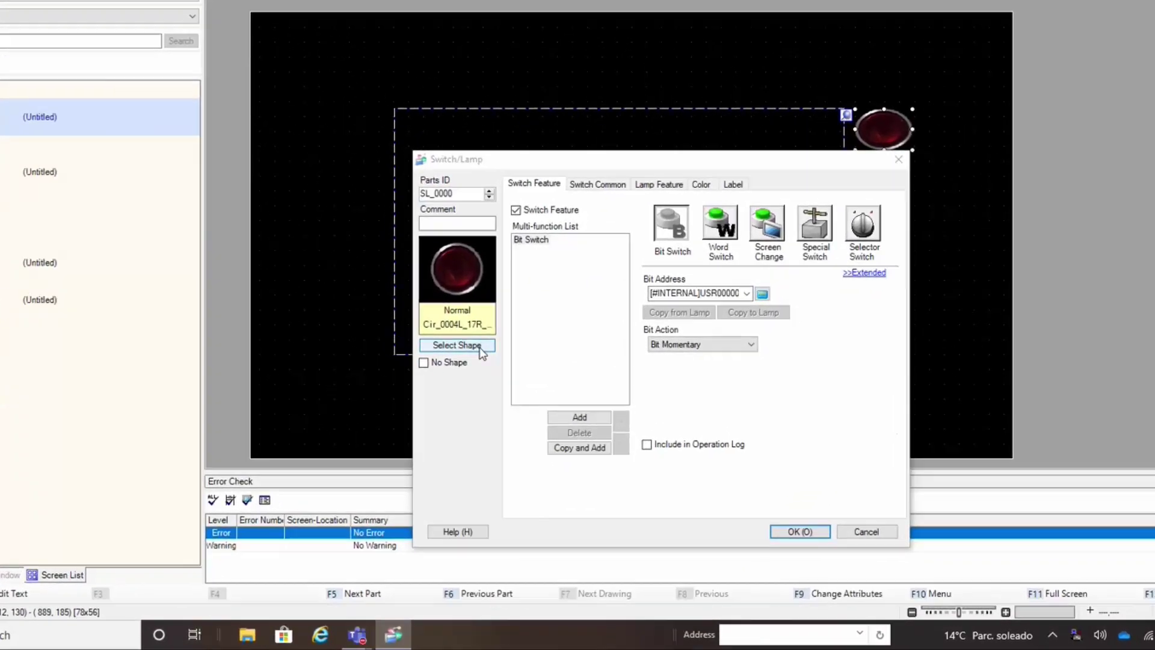
Step: Change the new bit switch's shape to the first blue rectangular one
click(492, 403)
click(710, 211)
click(619, 256)
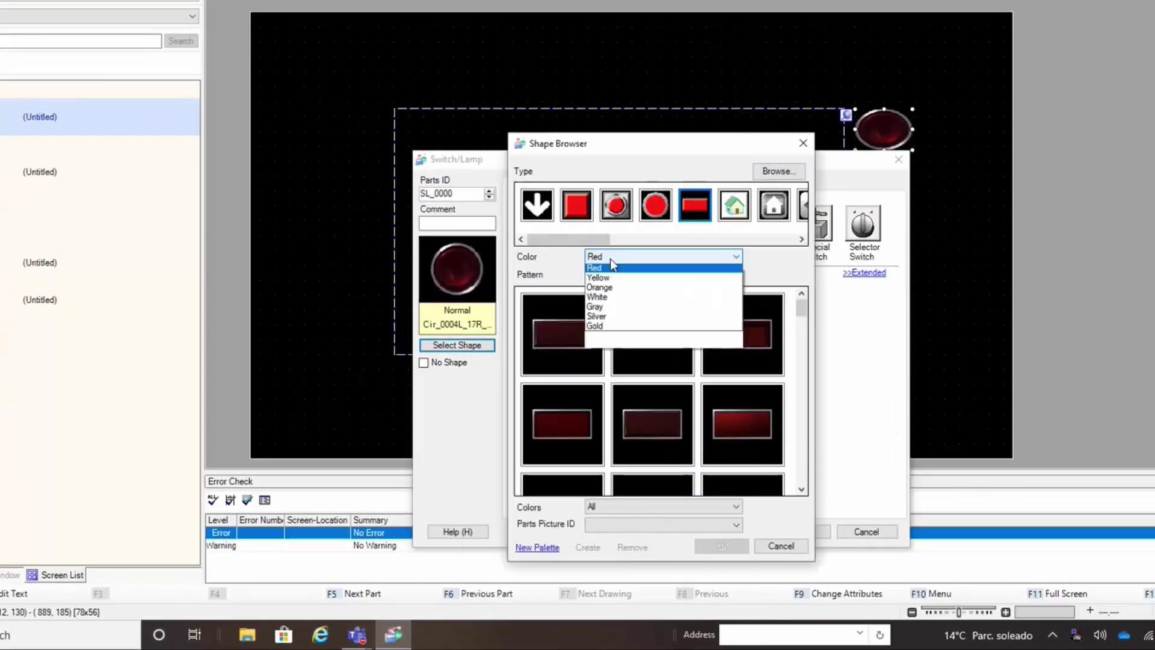
click(619, 271)
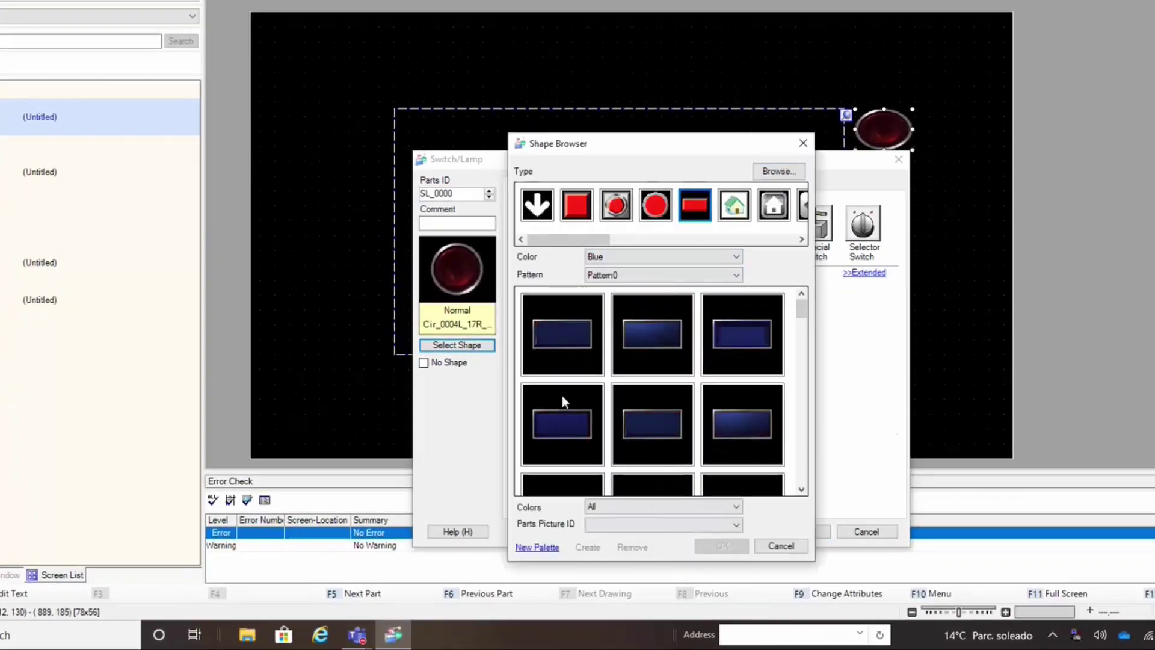
click(562, 349)
click(722, 546)
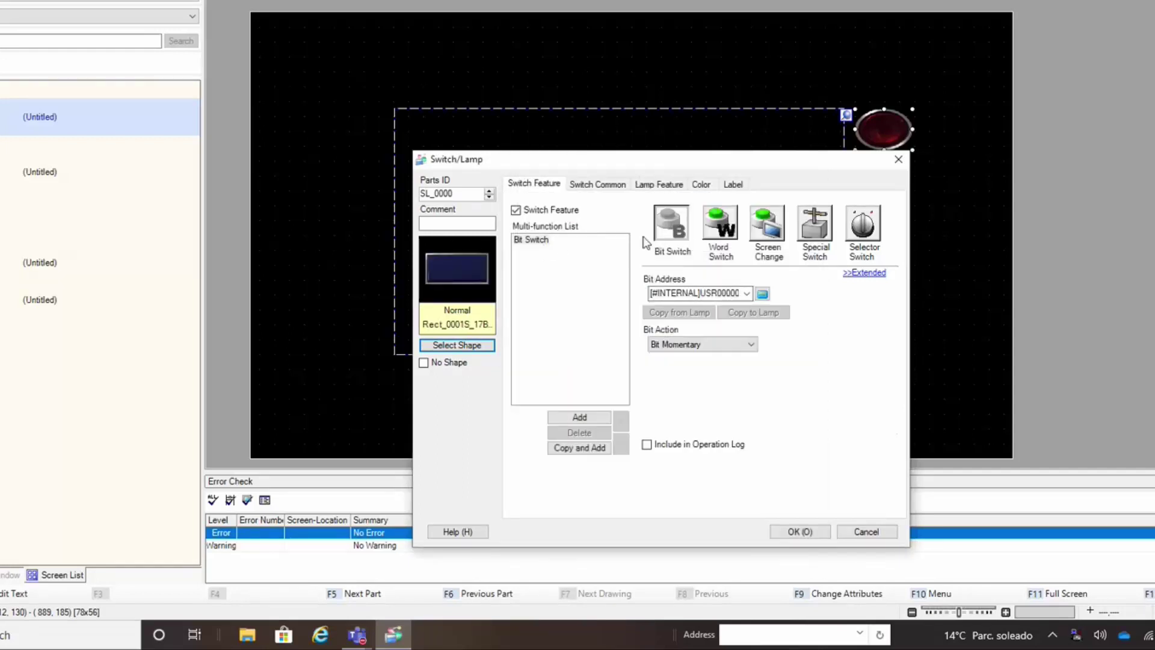
Step: Set the new switch's bit action to Bit Set, label it Help, and apply its settings
click(710, 291)
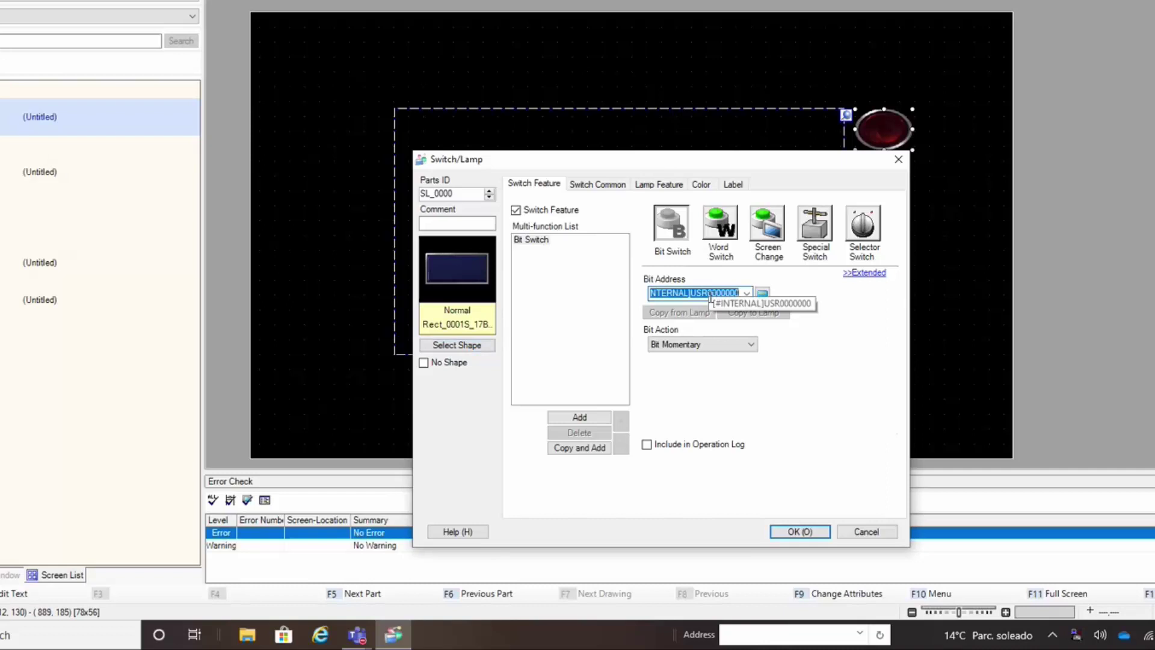
click(691, 344)
click(669, 358)
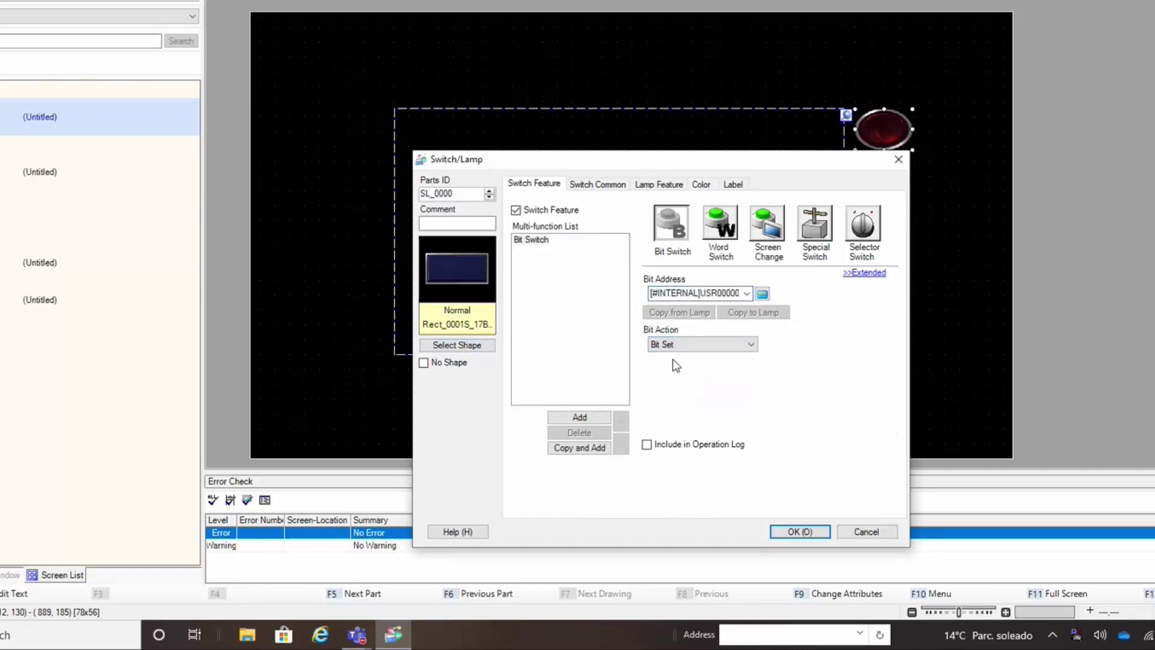
click(733, 185)
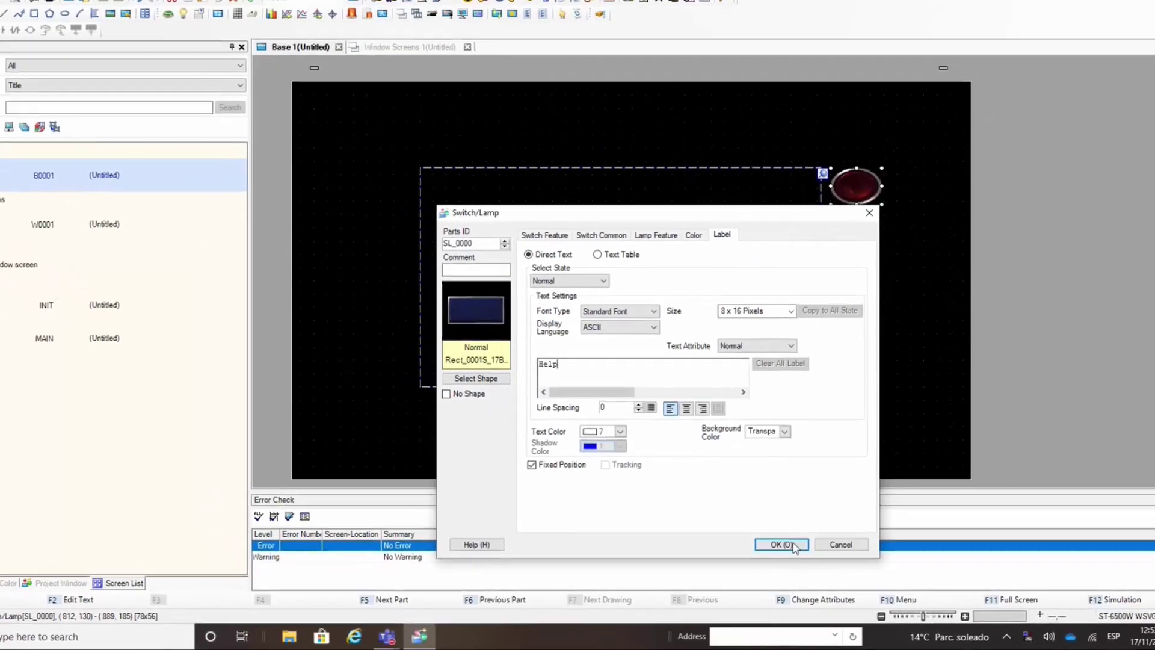
click(800, 532)
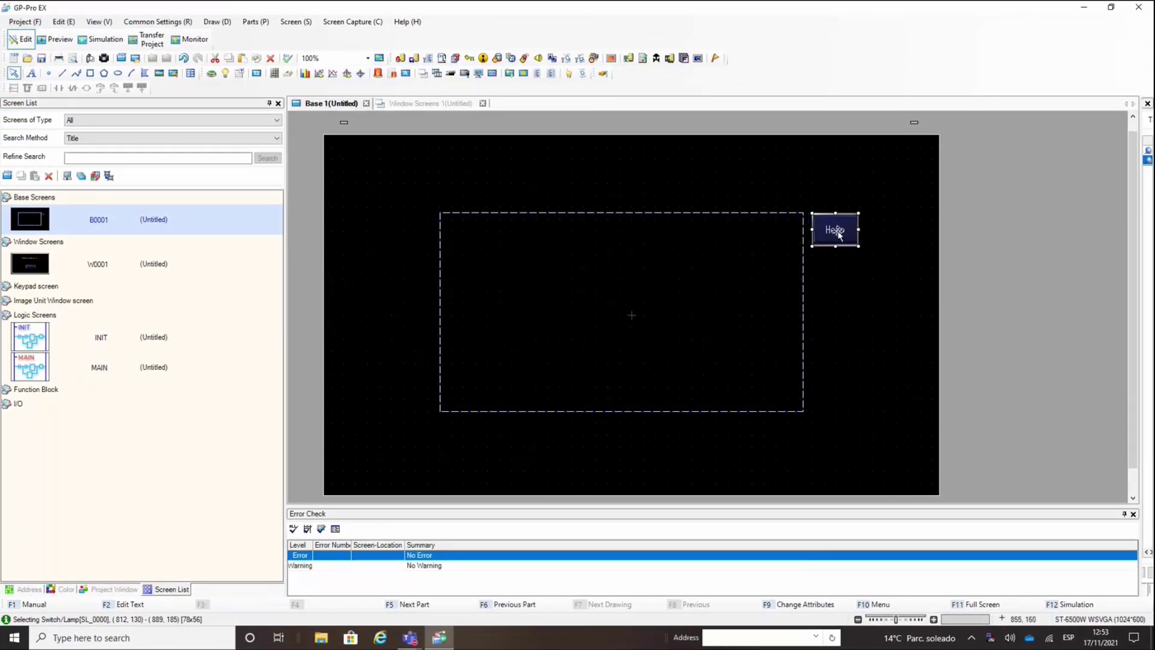
Step: On window screen W0001, set the blue switch's bit address to Activar_ventana with the Bit Reset action and apply
double_click(50, 260)
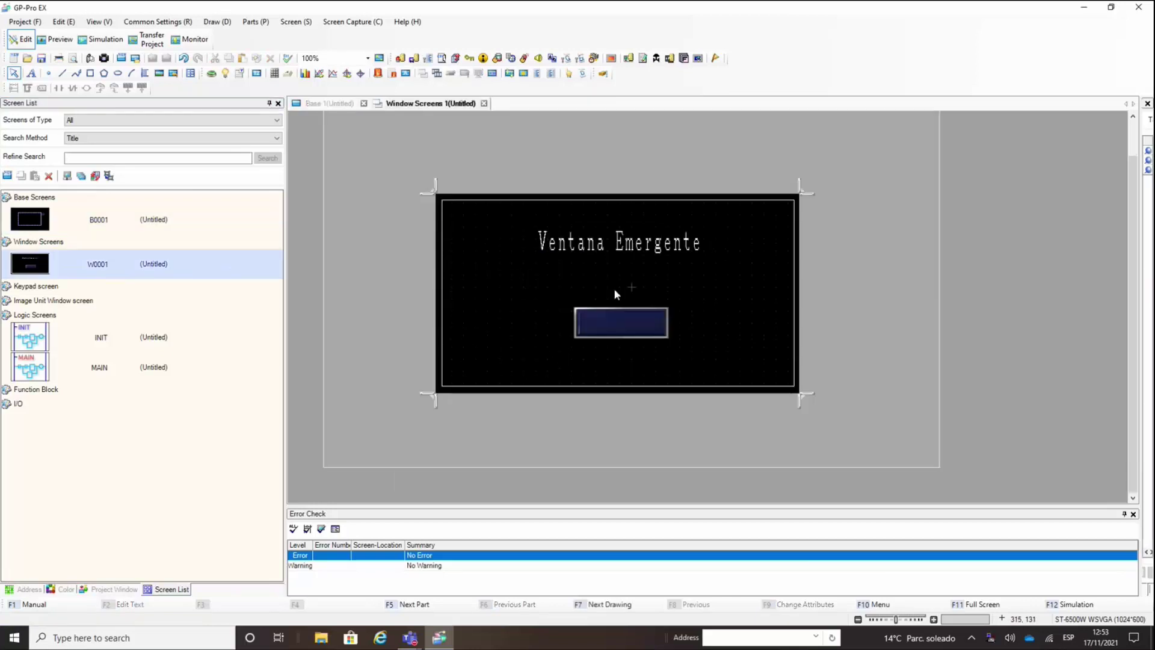
click(626, 328)
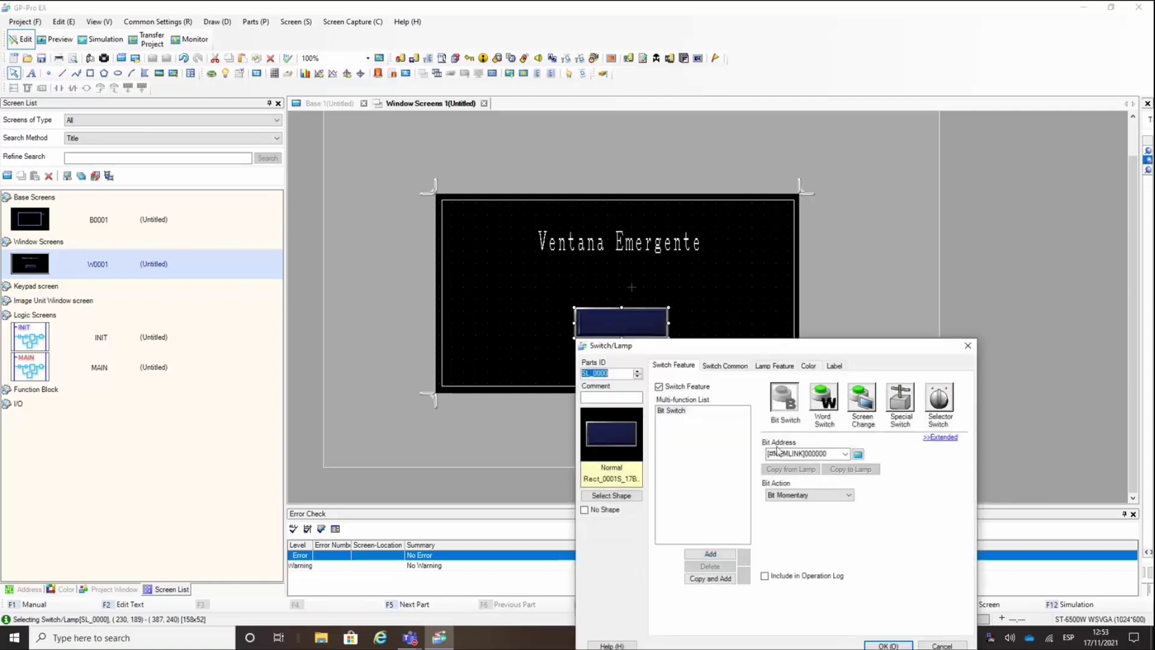
click(845, 453)
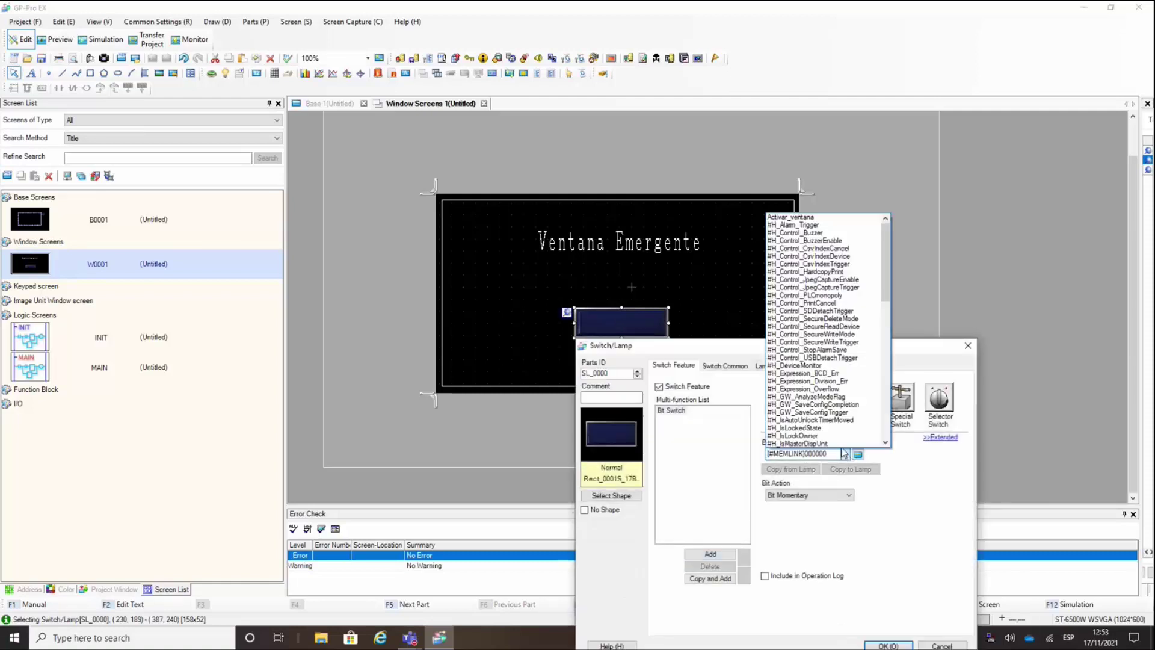
click(792, 217)
click(782, 495)
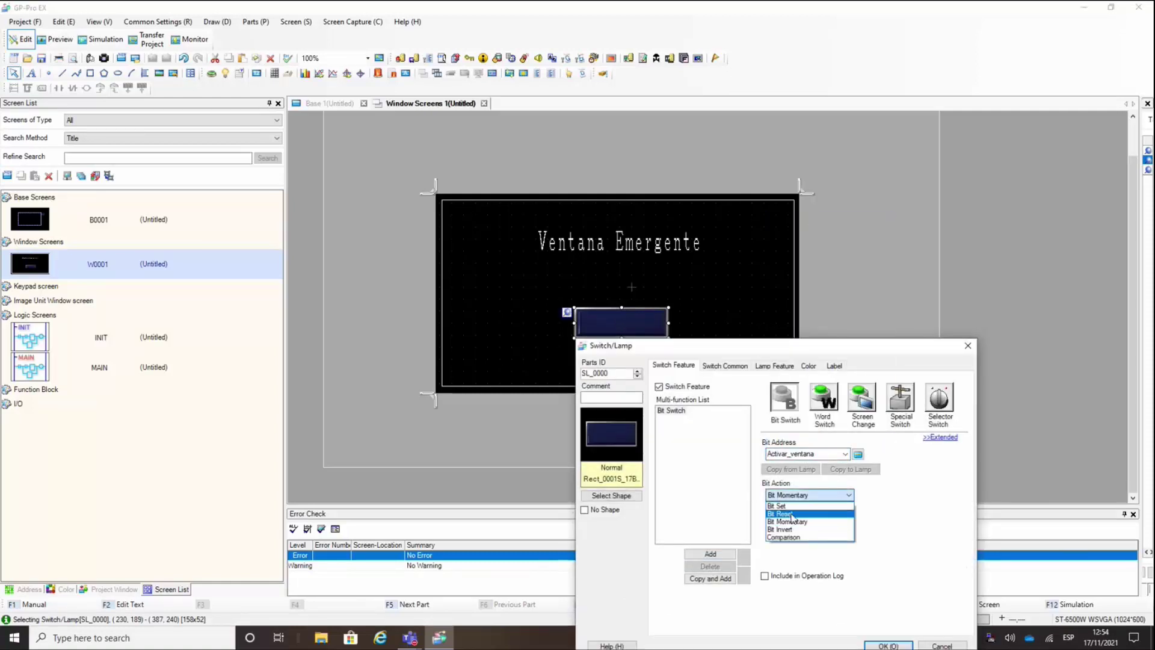
click(792, 514)
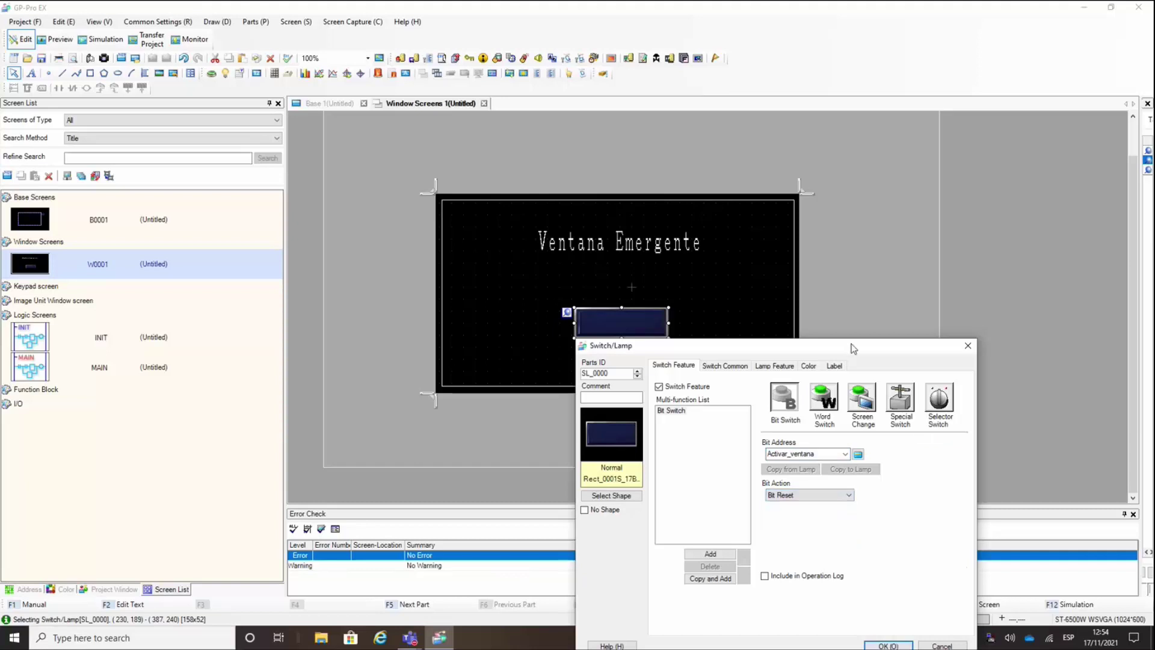
drag(894, 645, 878, 521)
click(882, 514)
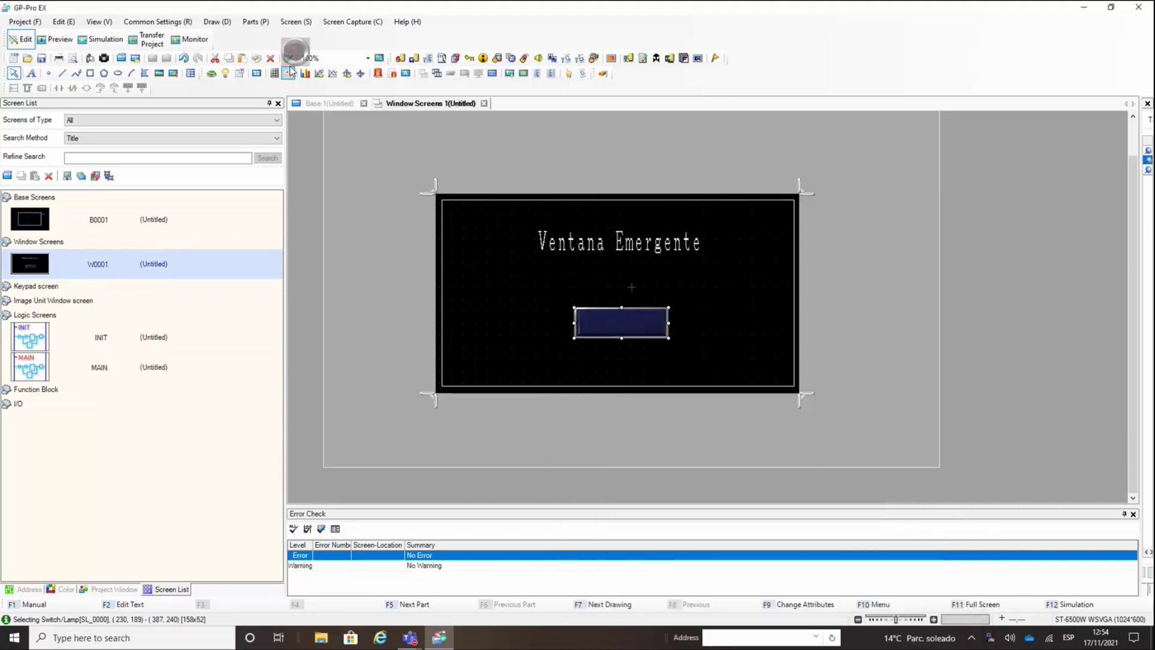
Step: Simulate the project, test opening the pop-up with Help and closing it with its inner switch, and exit the simulation
click(103, 39)
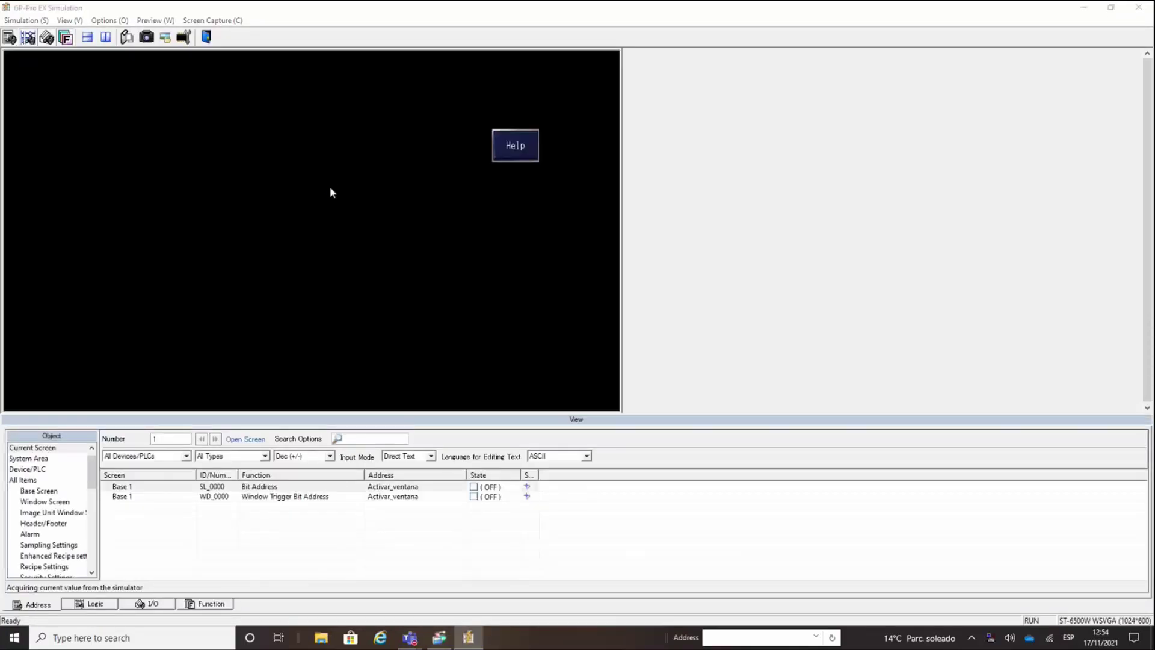
click(524, 150)
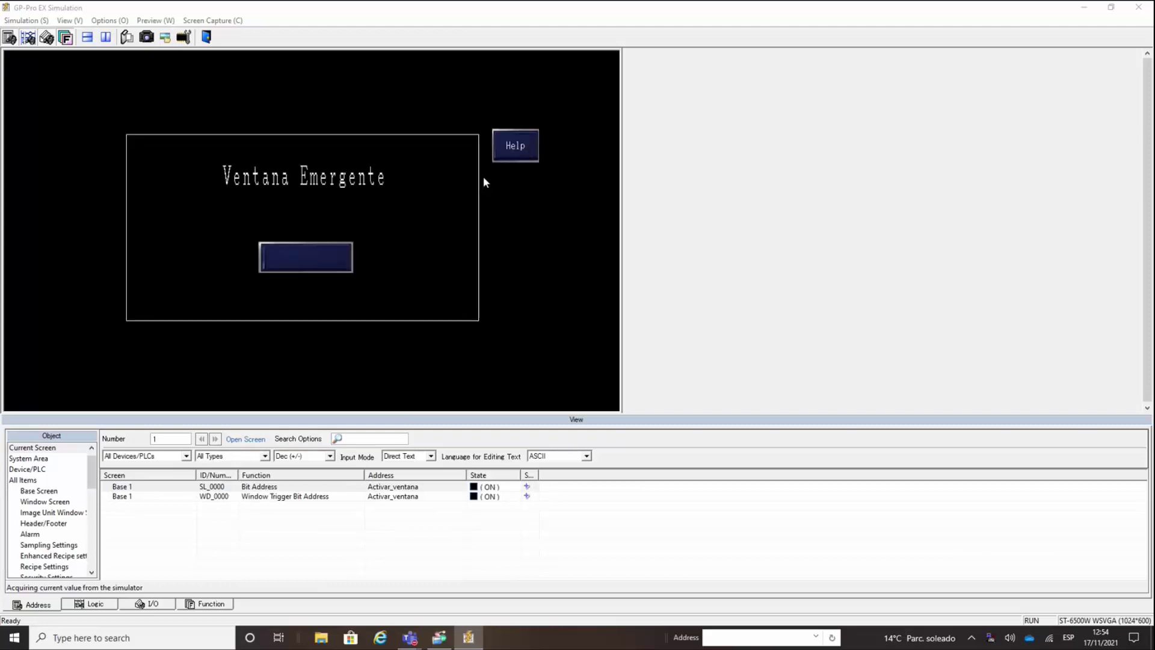
click(315, 263)
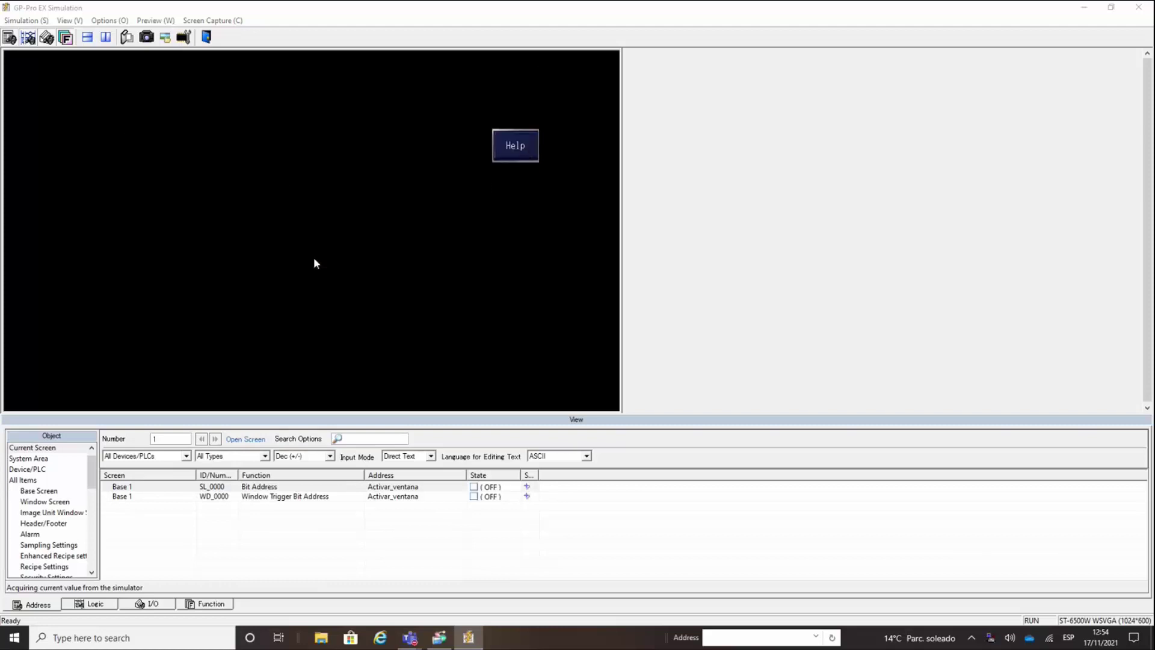
click(506, 149)
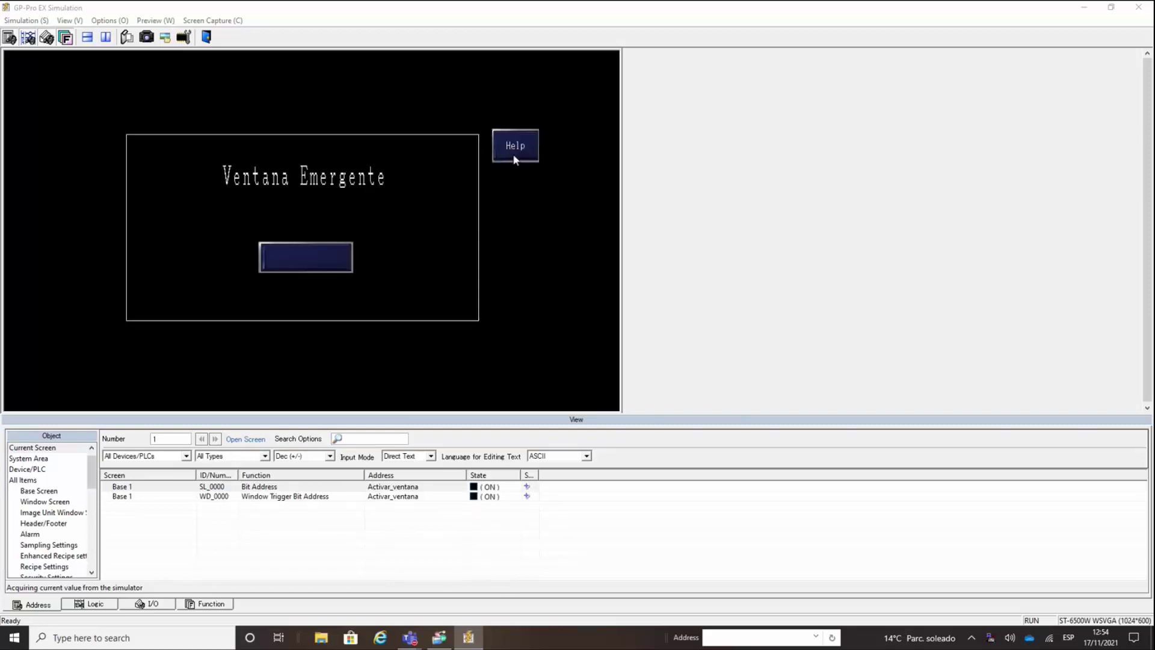
click(515, 160)
click(207, 37)
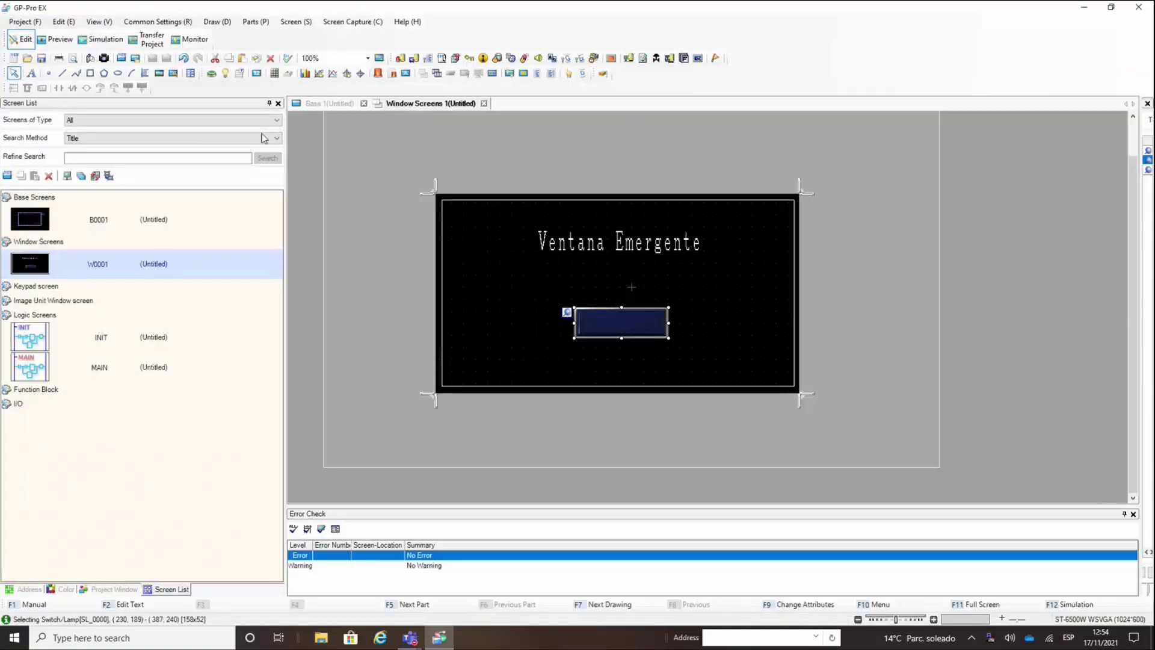
Step: Open the window part's settings on Base 1 and change its window type to Word Action
click(313, 104)
double_click(575, 331)
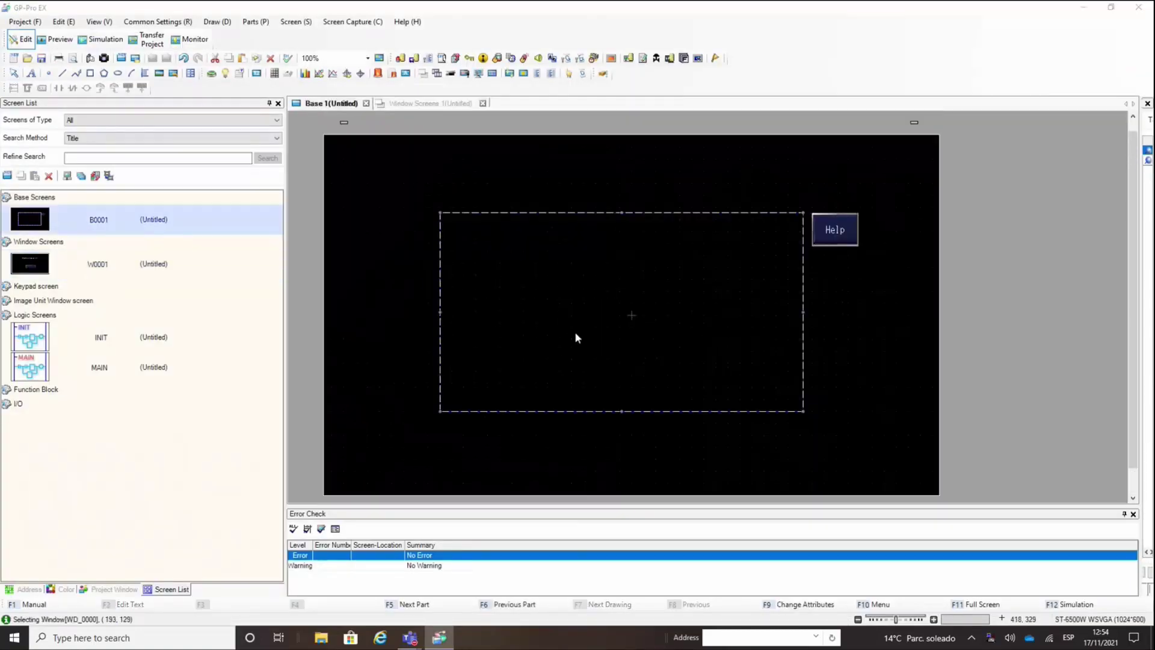
drag(633, 419, 549, 168)
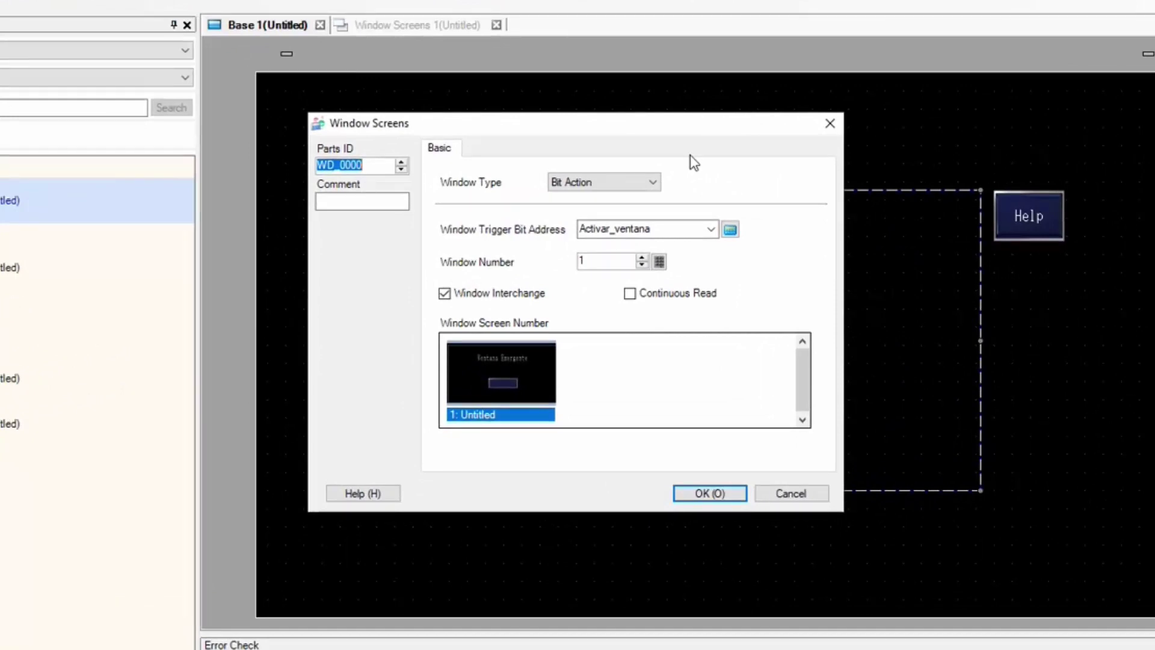
click(654, 184)
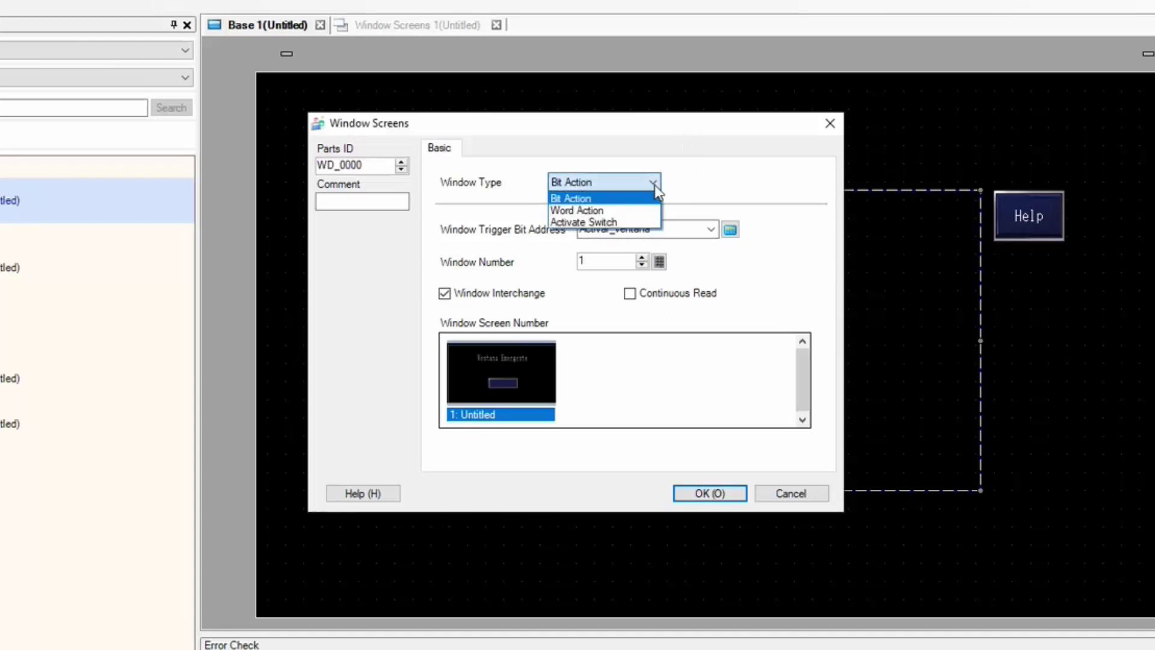
click(572, 210)
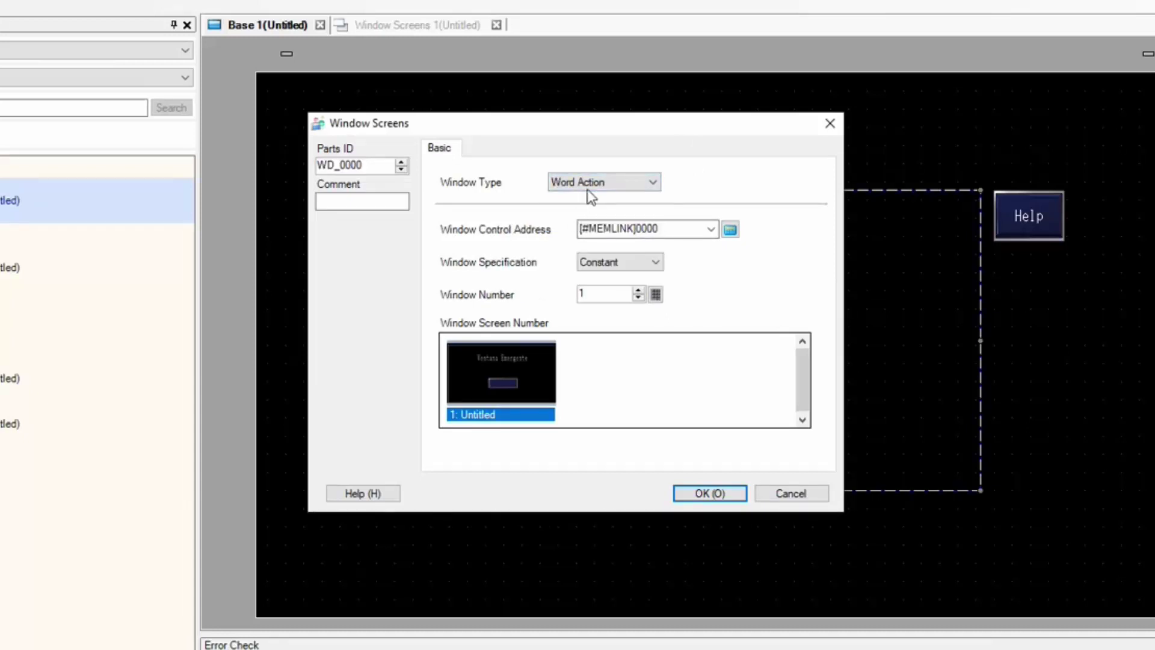
Step: Set the window control address to USR00000 on the #INTERNAL device
click(730, 229)
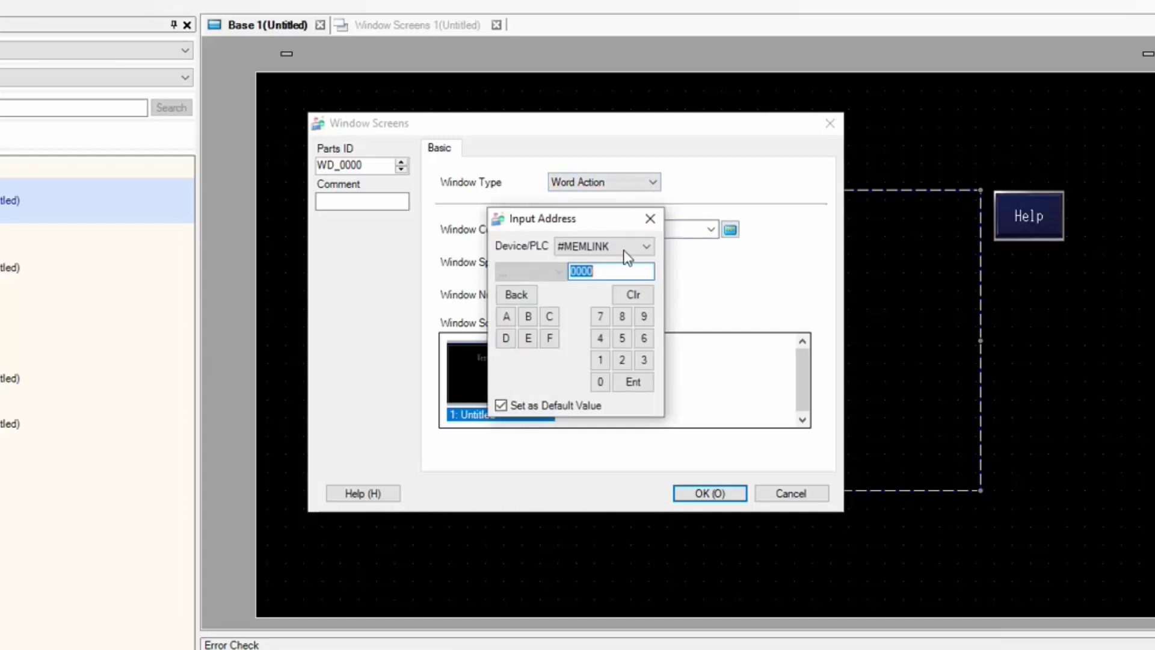
click(623, 247)
click(620, 261)
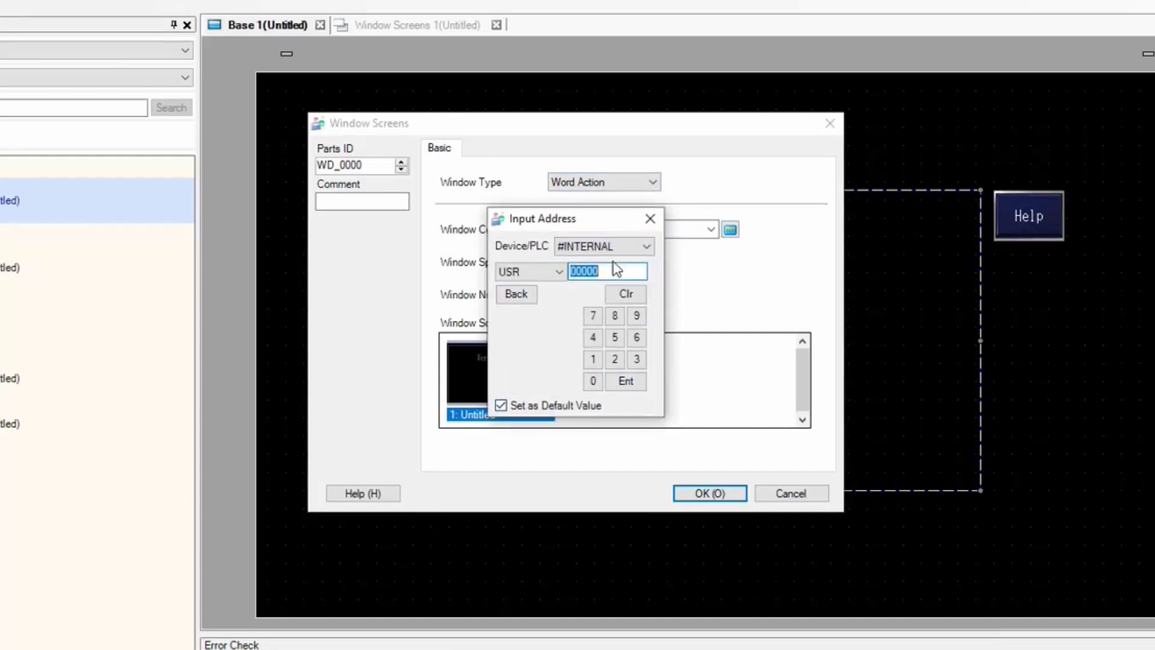
click(627, 380)
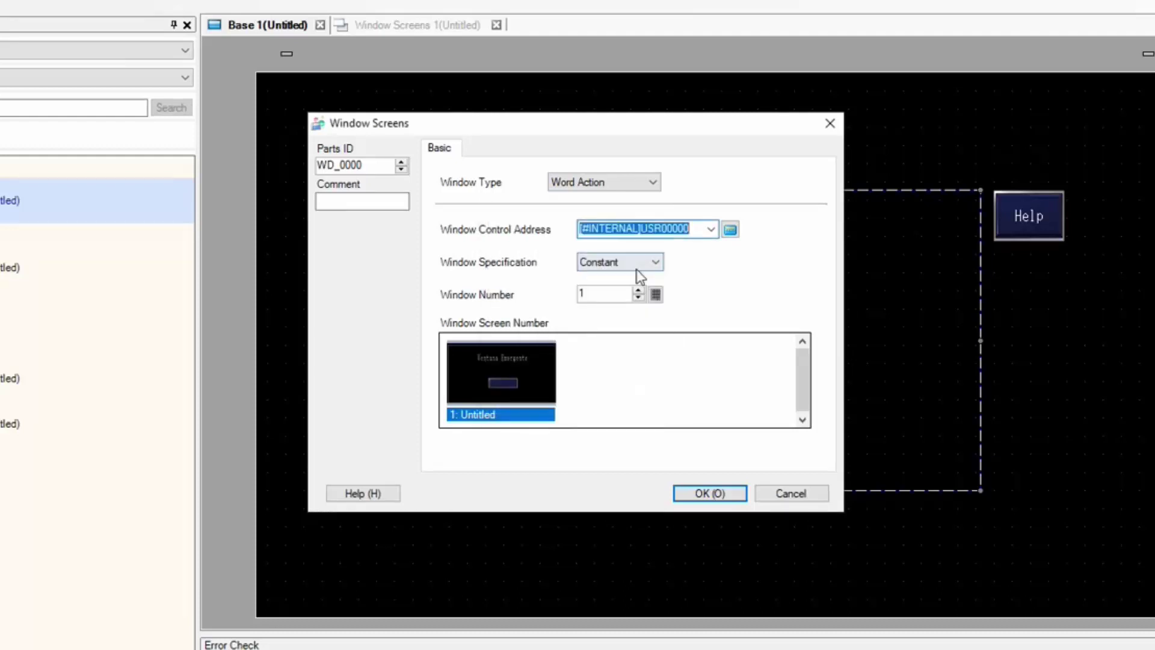
Step: Set the window specification to Address, review the window number and display position addresses, and apply the window part's settings
click(627, 261)
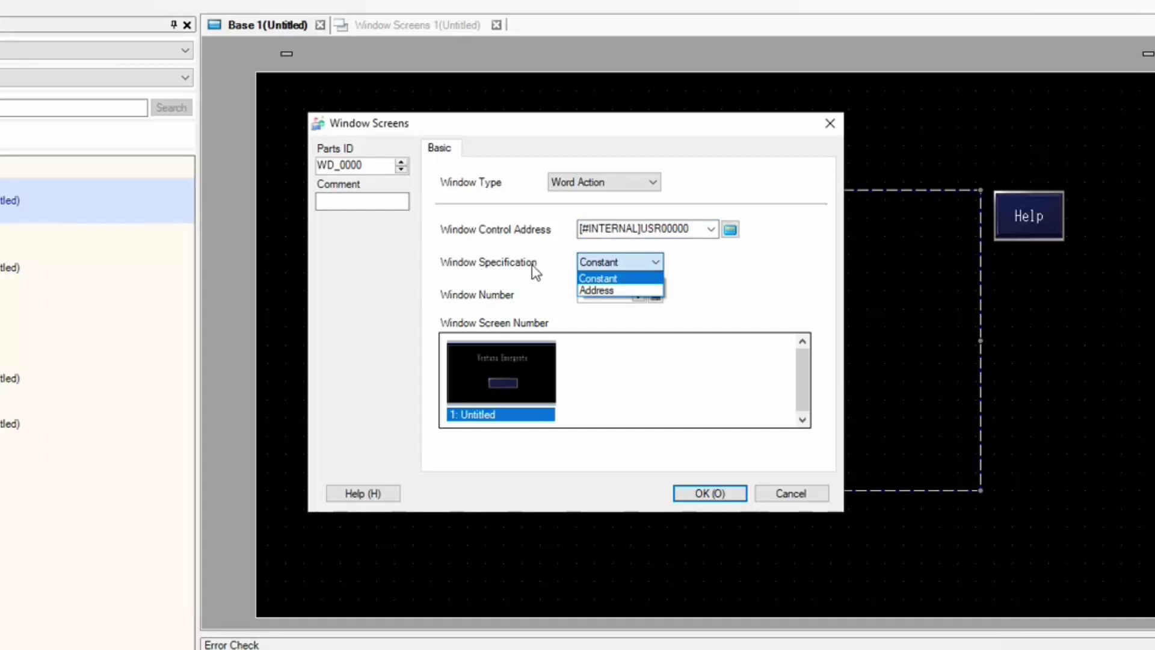
click(598, 291)
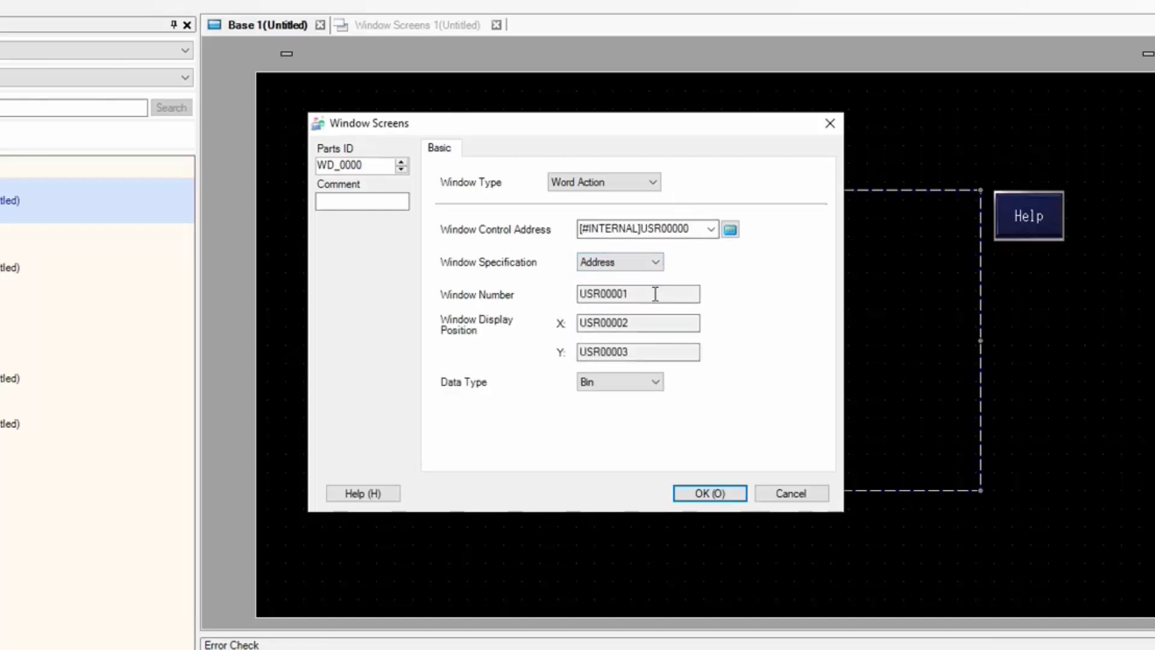
click(698, 227)
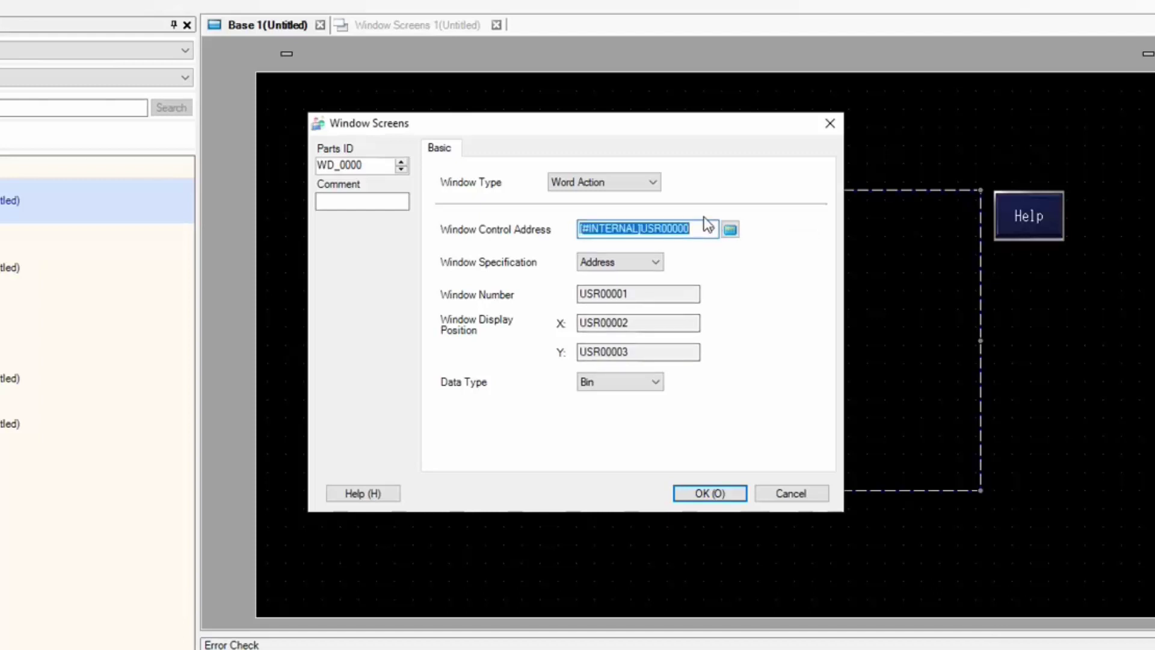
click(660, 294)
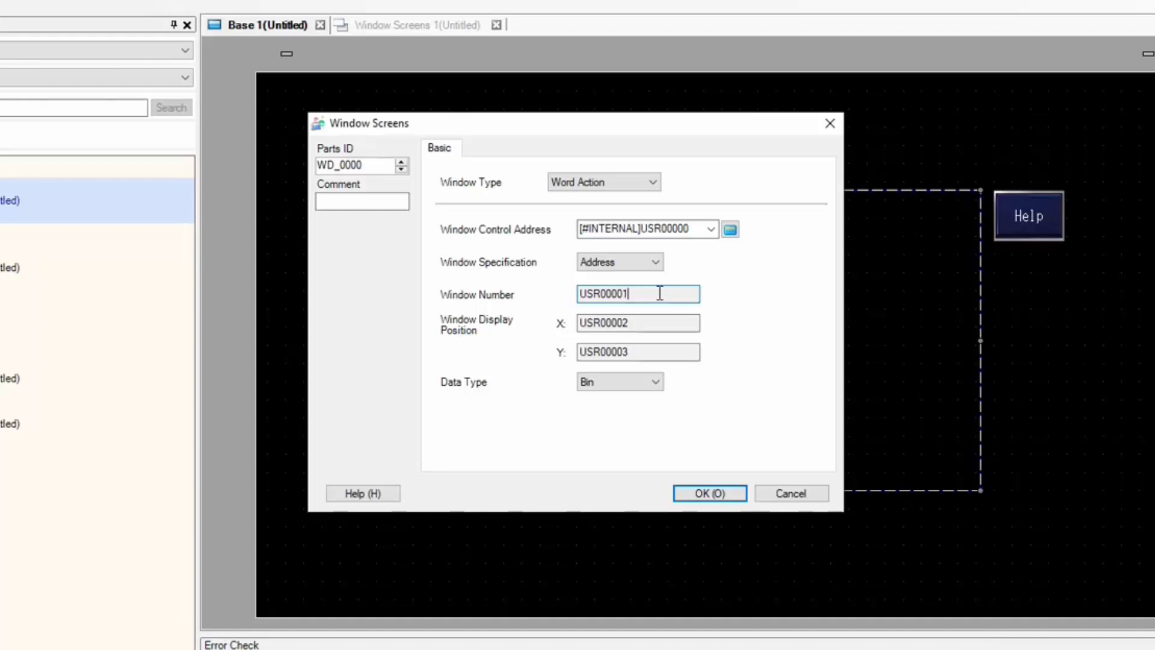
click(639, 322)
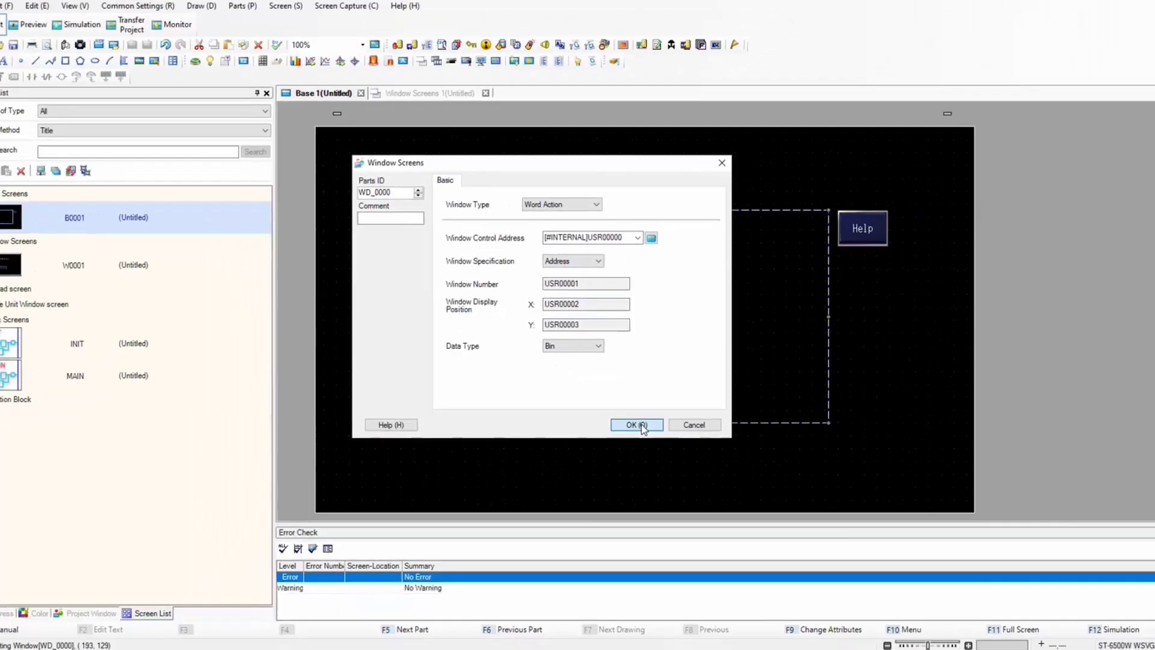
click(719, 495)
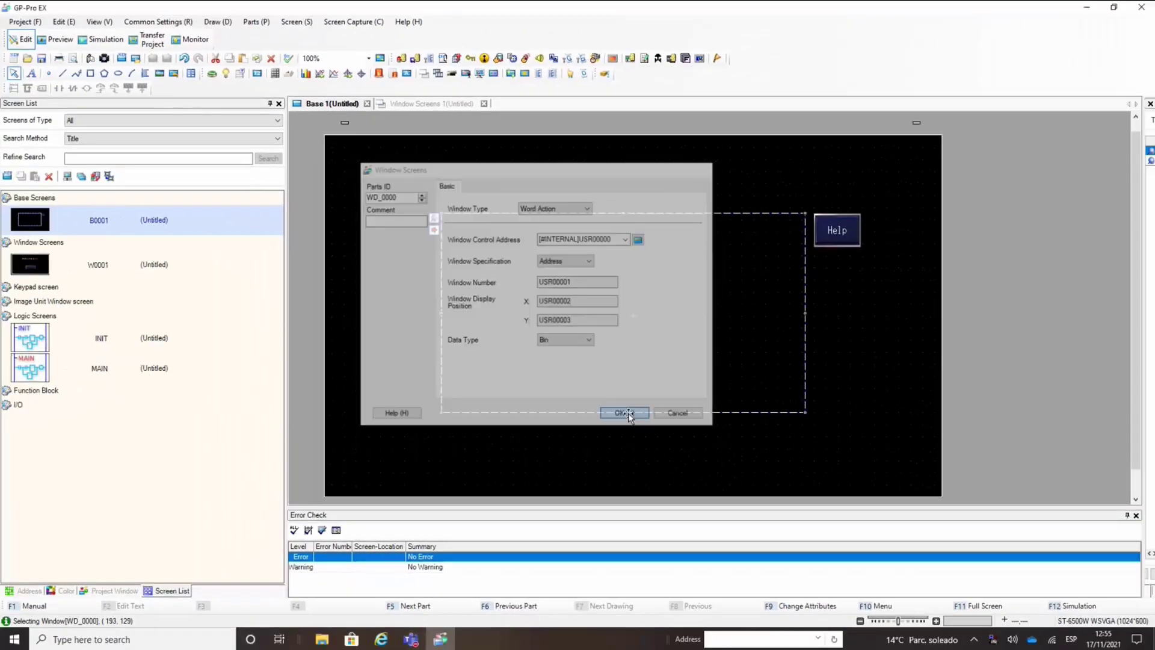
click(40, 273)
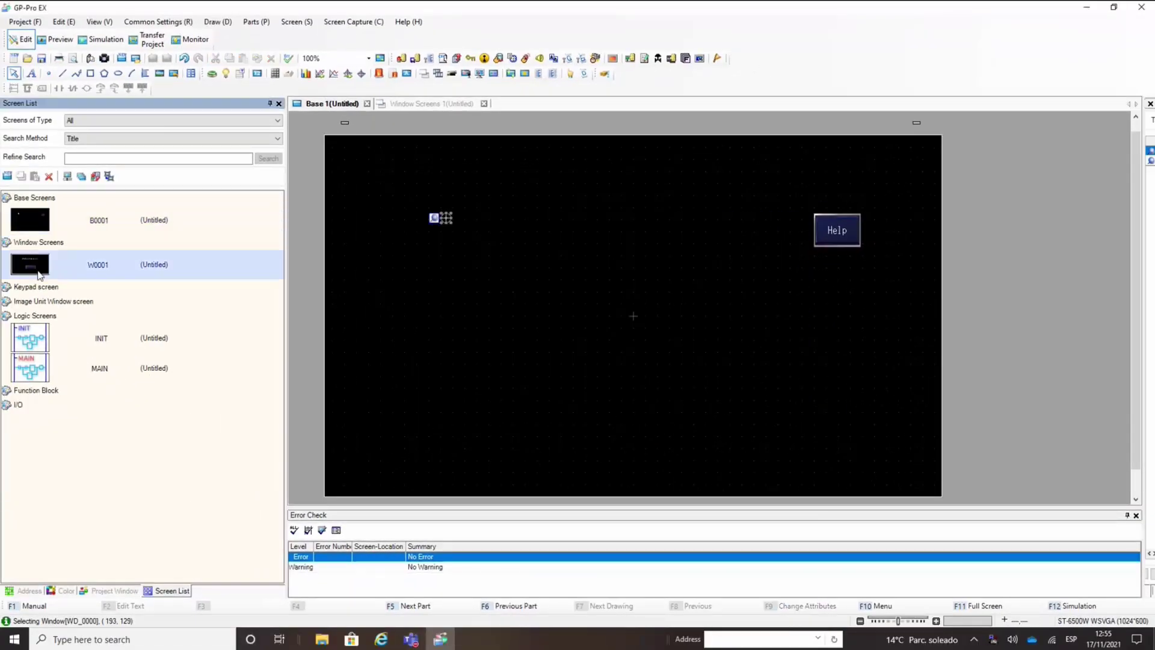
right_click(36, 260)
click(71, 263)
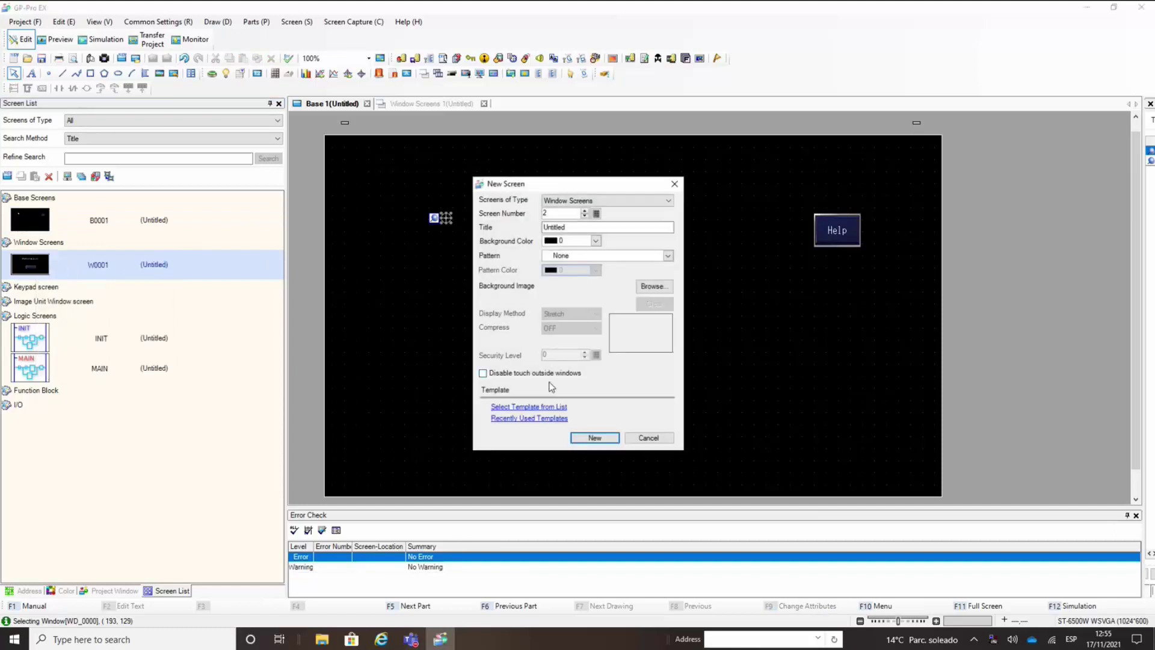
click(647, 438)
Step: Duplicate window screen W0001 as window screen 2 and open the copy for editing
right_click(83, 275)
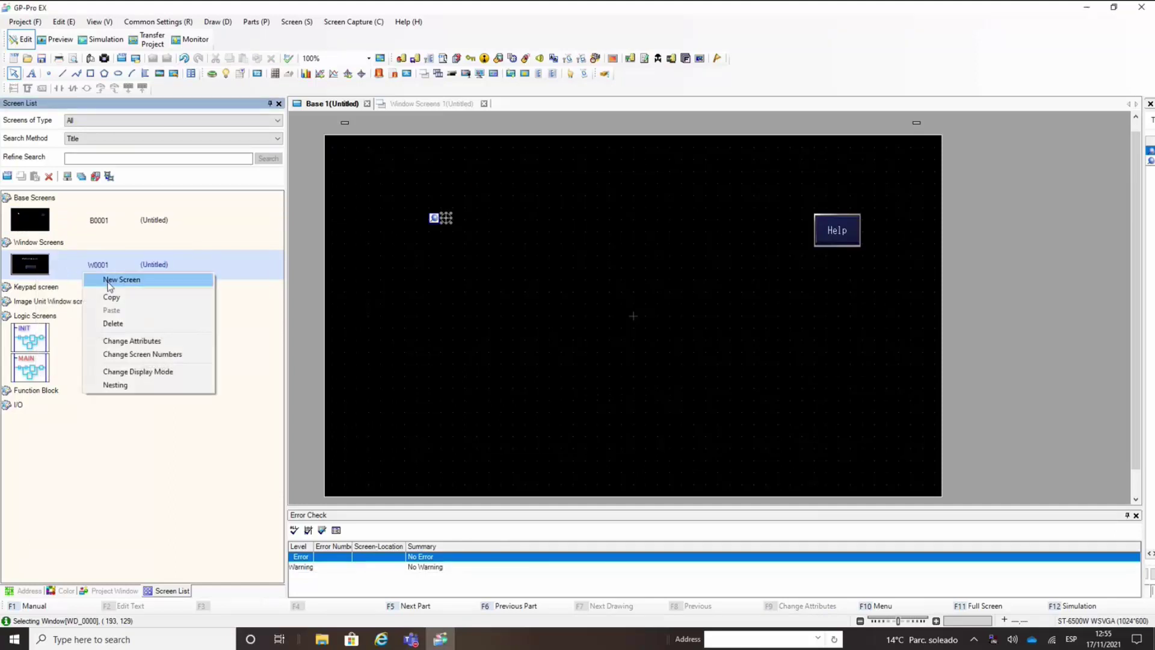
click(123, 298)
right_click(72, 274)
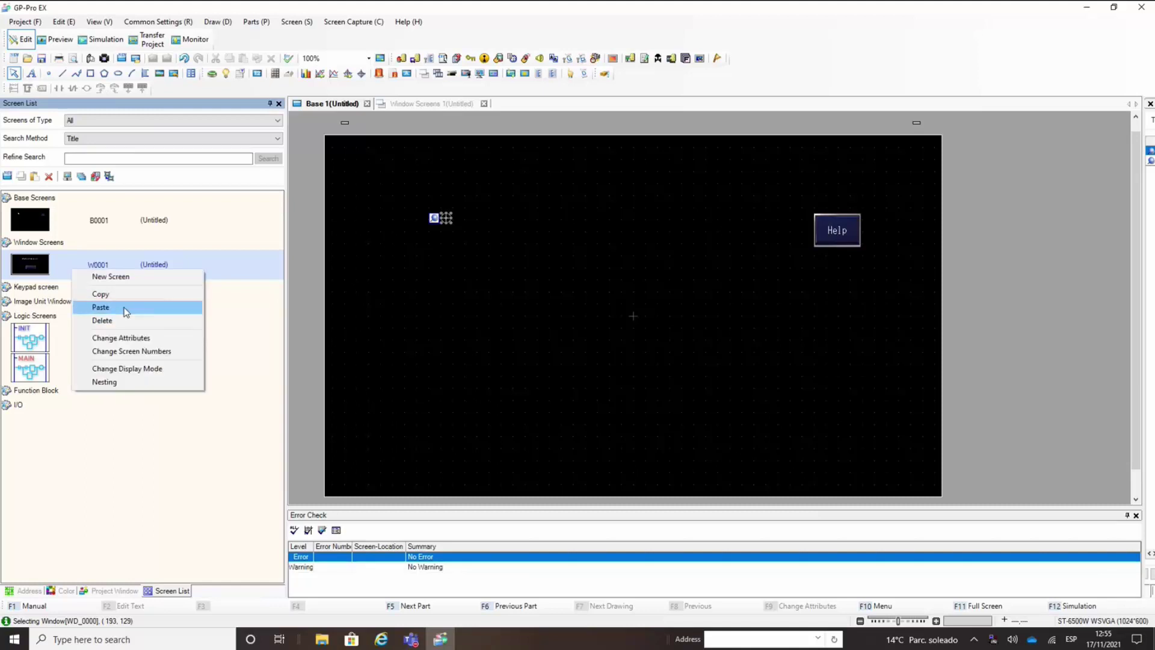
click(147, 309)
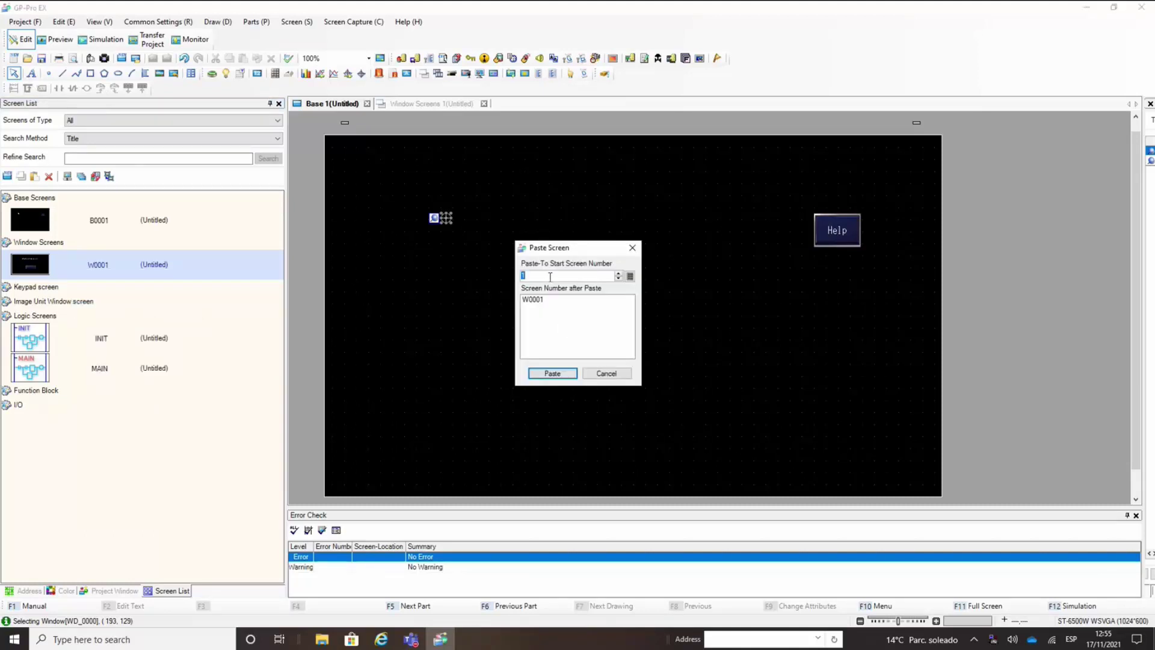
click(551, 373)
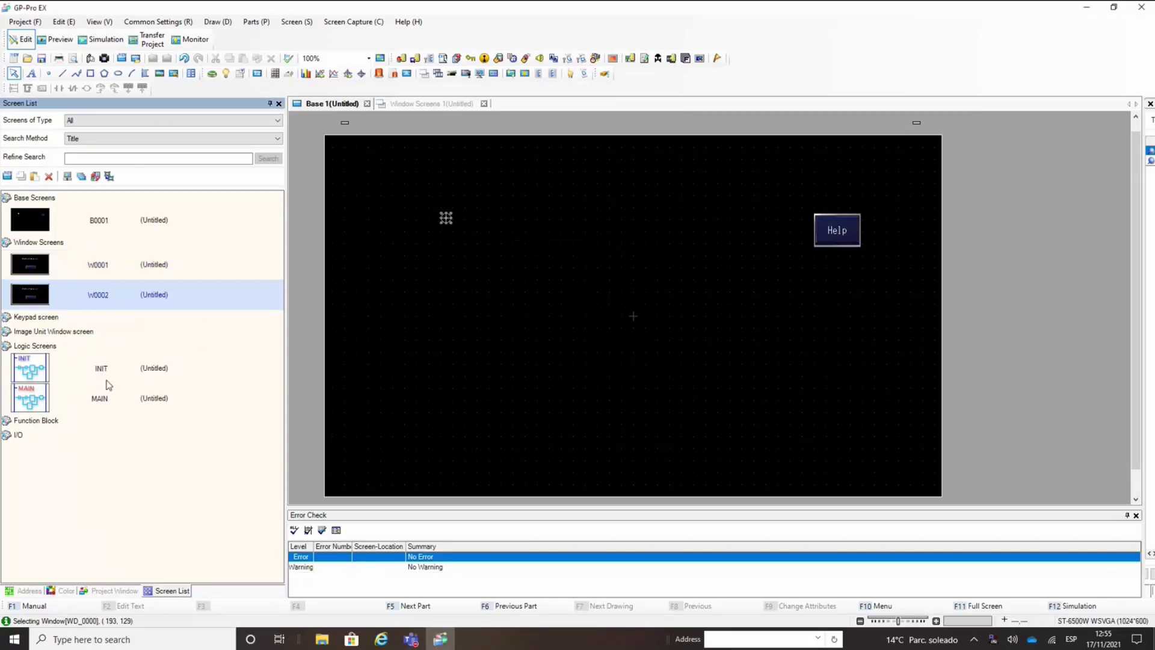
double_click(34, 299)
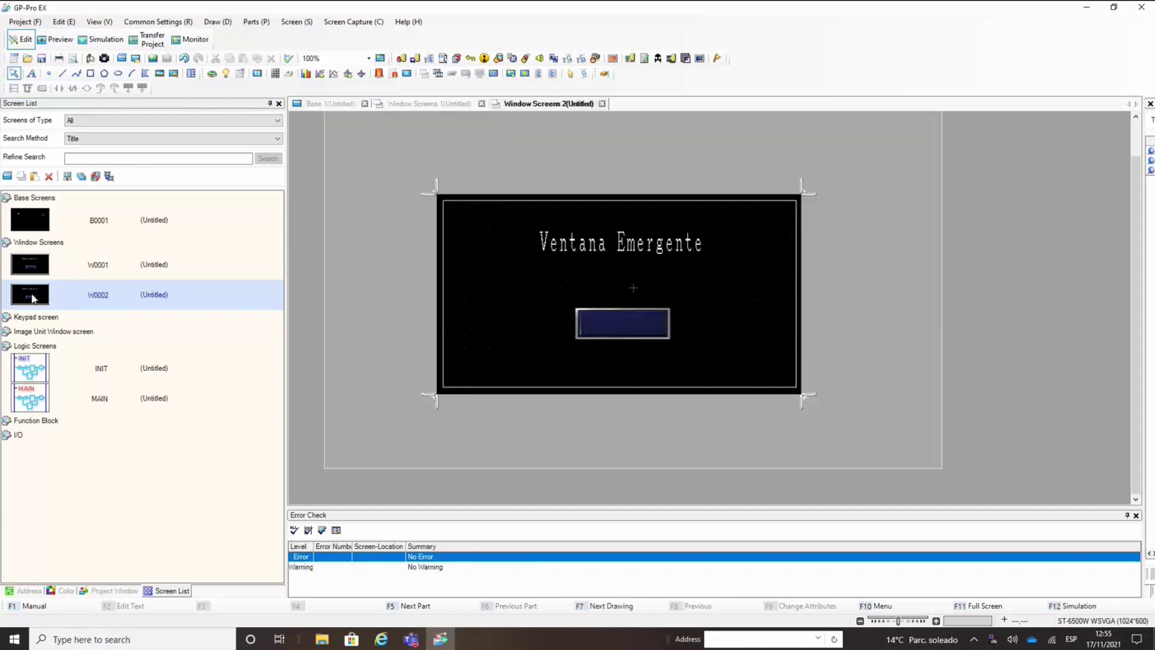
Step: Add a second line with the window's number to the "Ventana Emergente" text on window screen 2
click(596, 240)
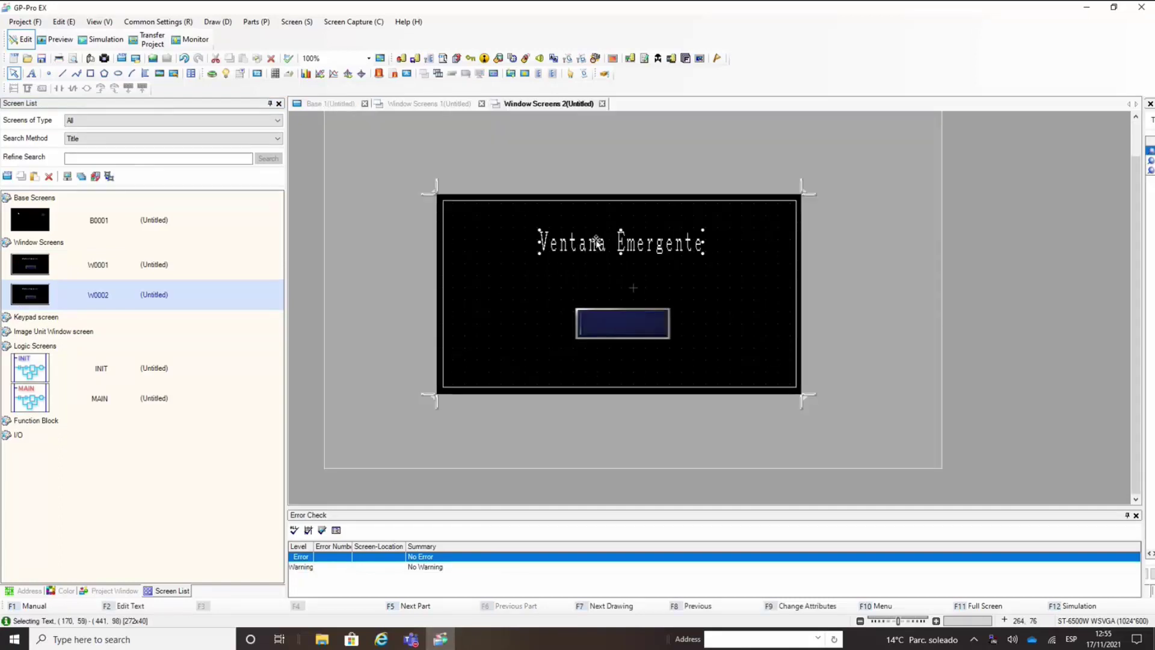
double_click(596, 240)
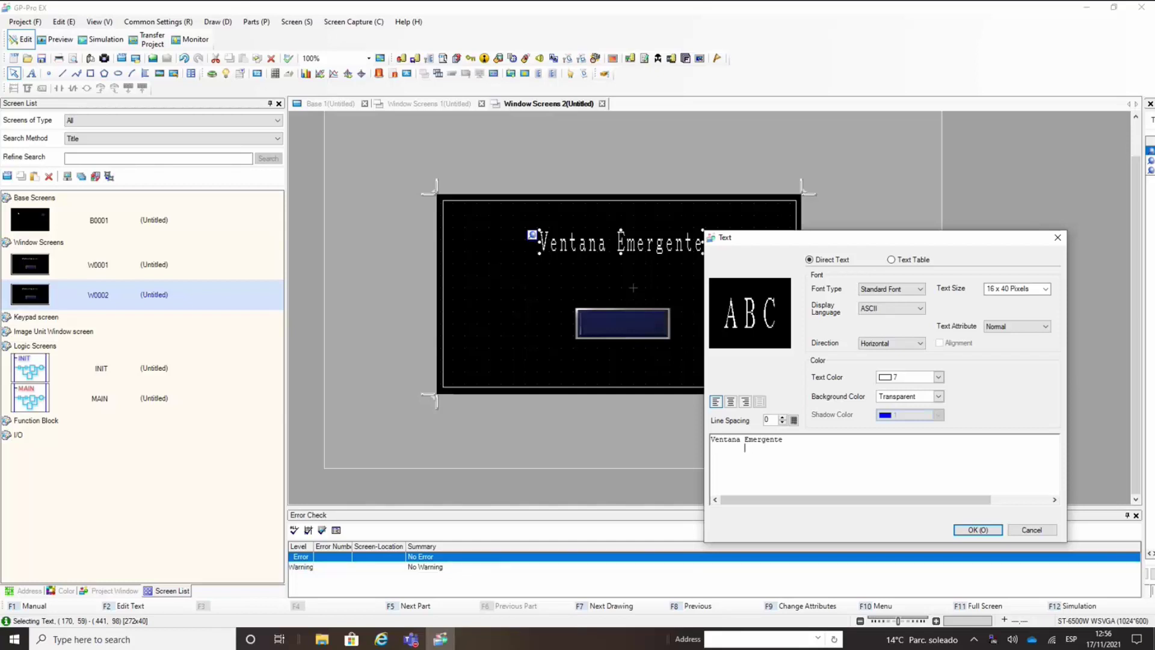
click(977, 530)
Step: Add a second line reading 1 to the "Ventana Emergente" text on window screen W0001, and return to base screen B0001
double_click(27, 267)
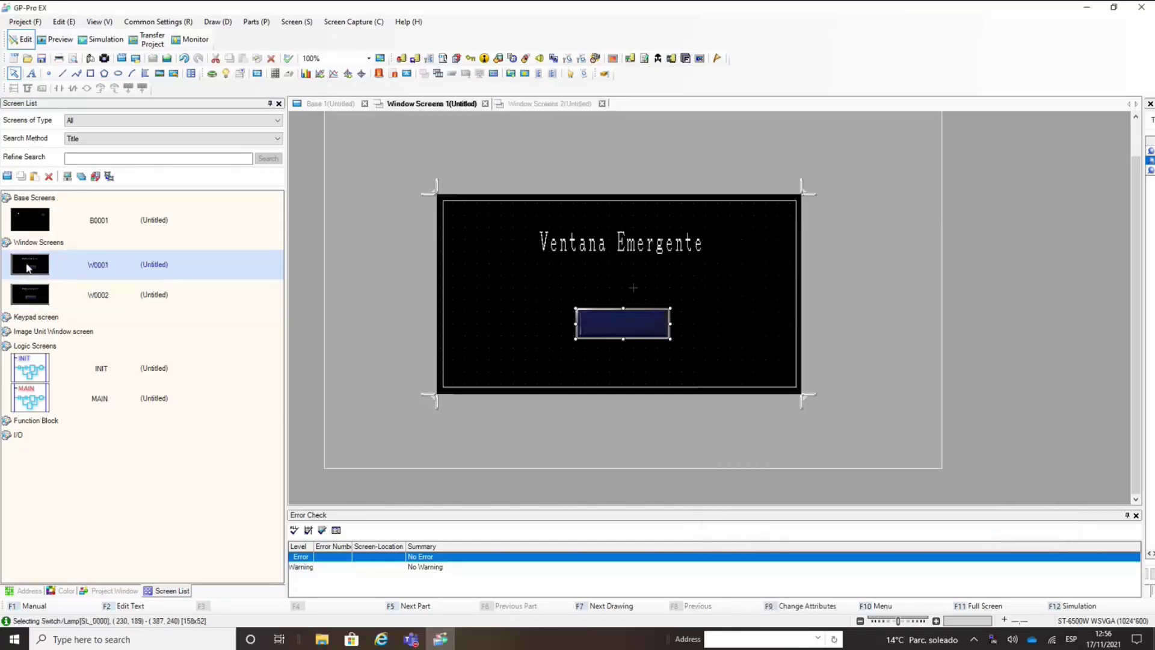
double_click(589, 241)
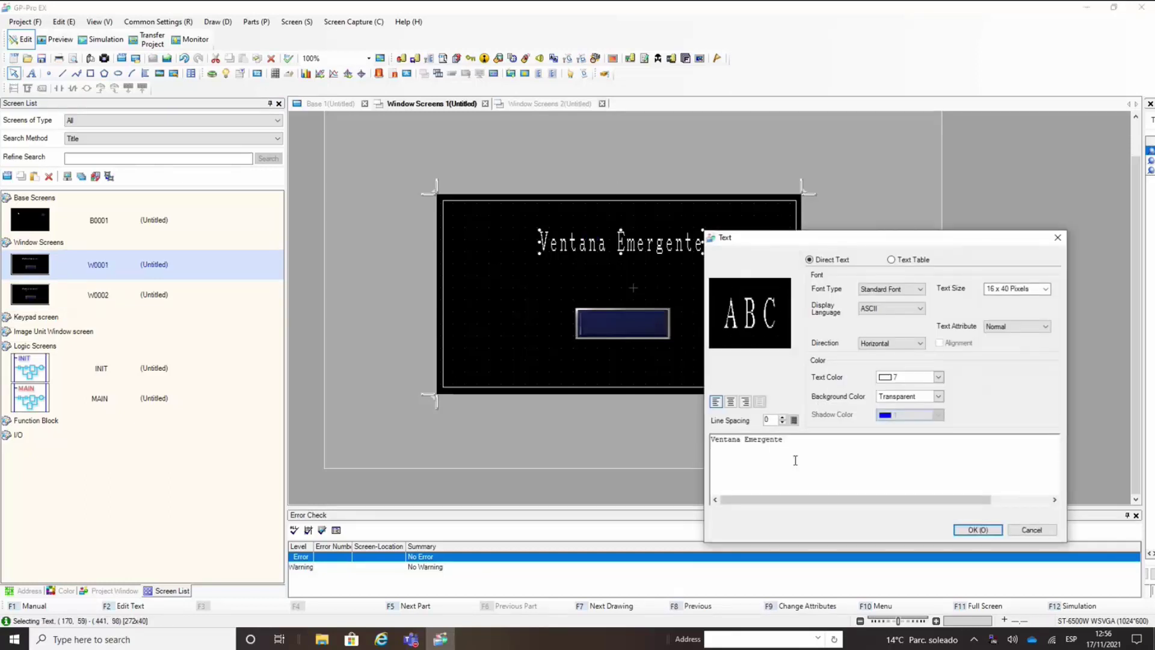
key(Return)
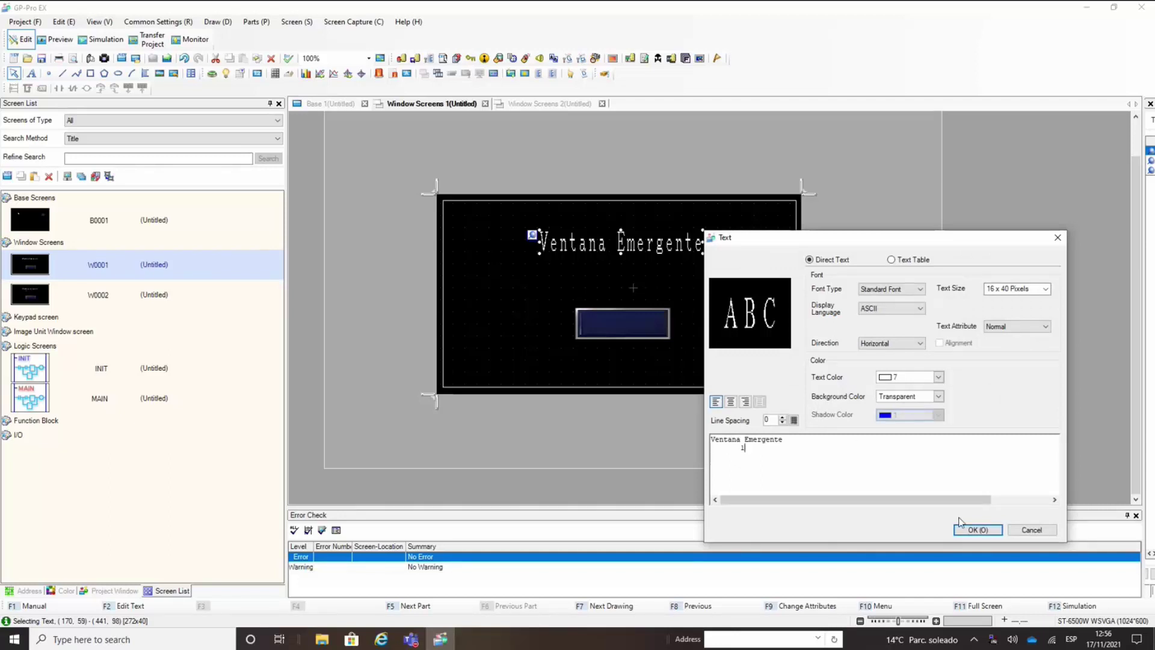
click(978, 530)
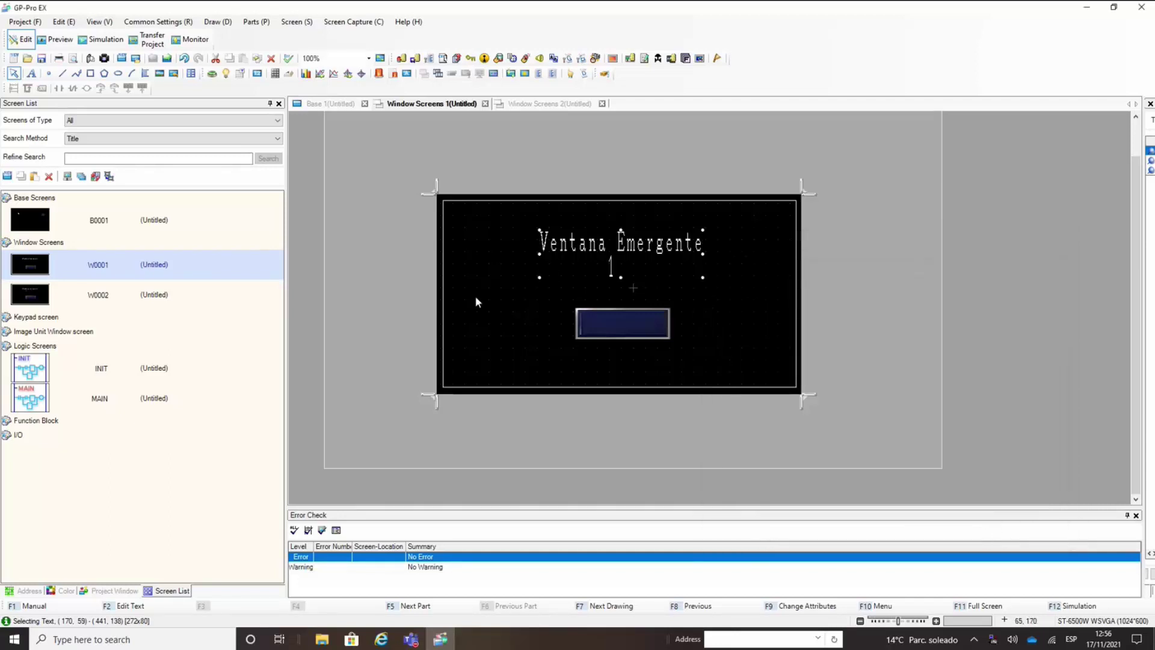
click(476, 297)
double_click(24, 225)
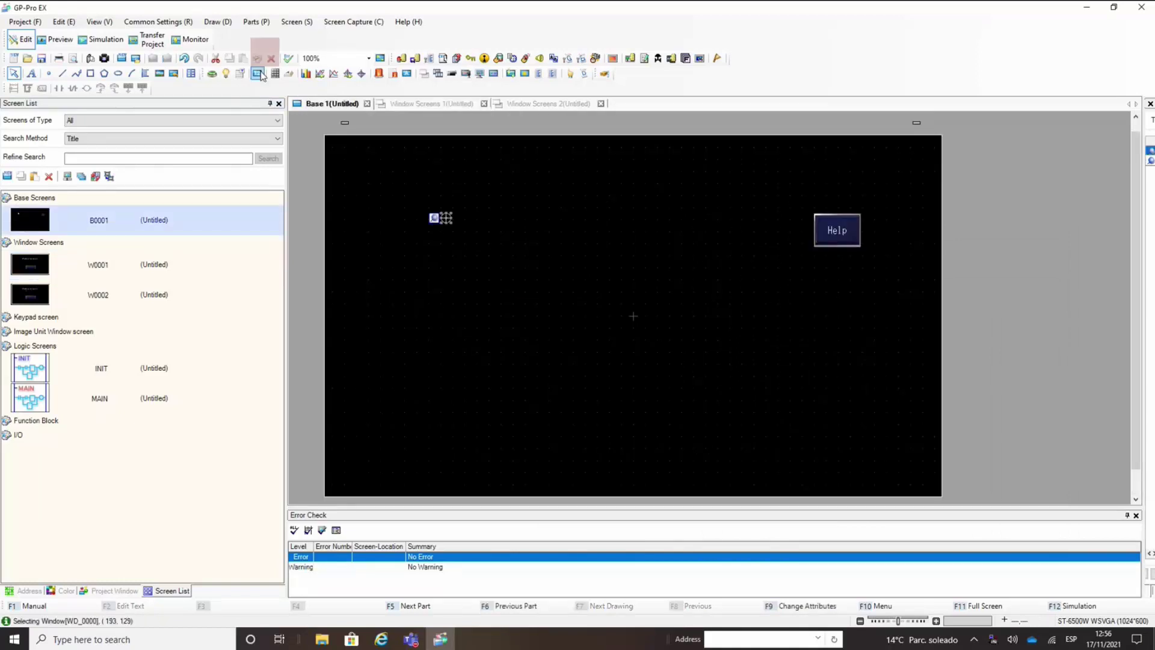
click(257, 74)
click(819, 289)
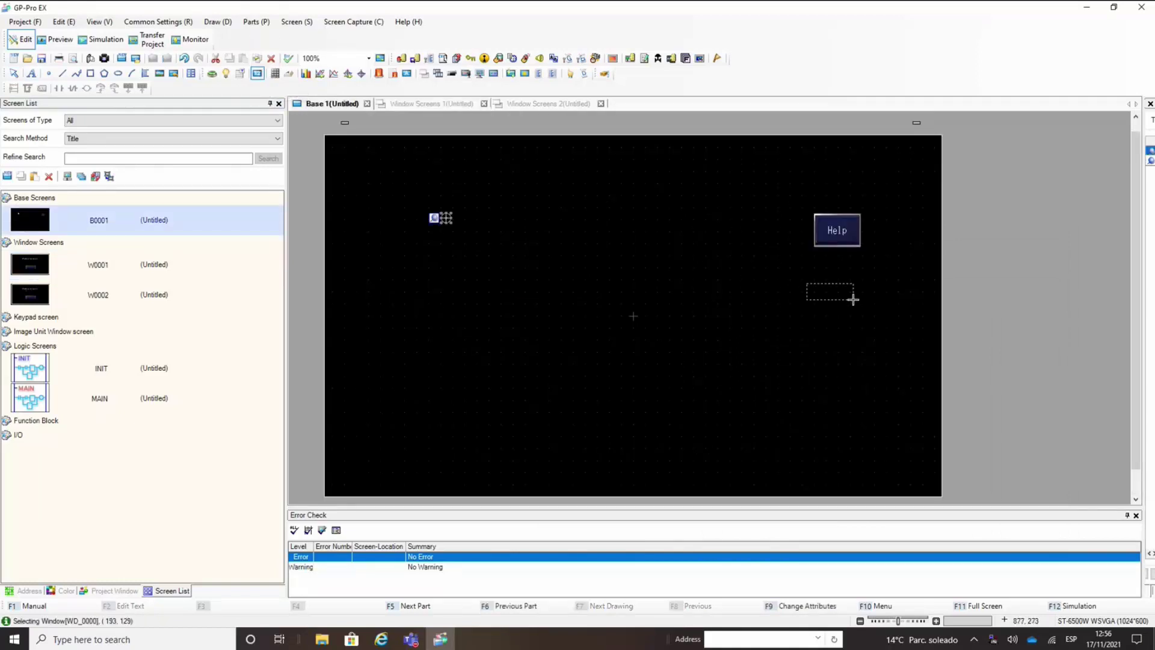
double_click(833, 294)
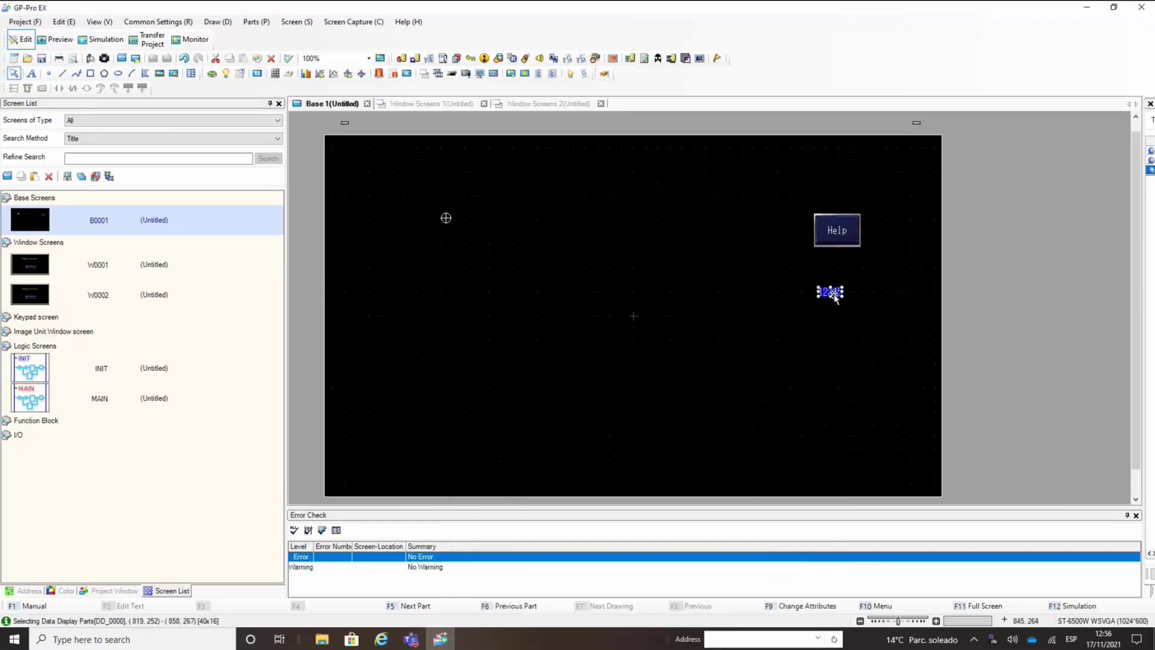
key(Delete)
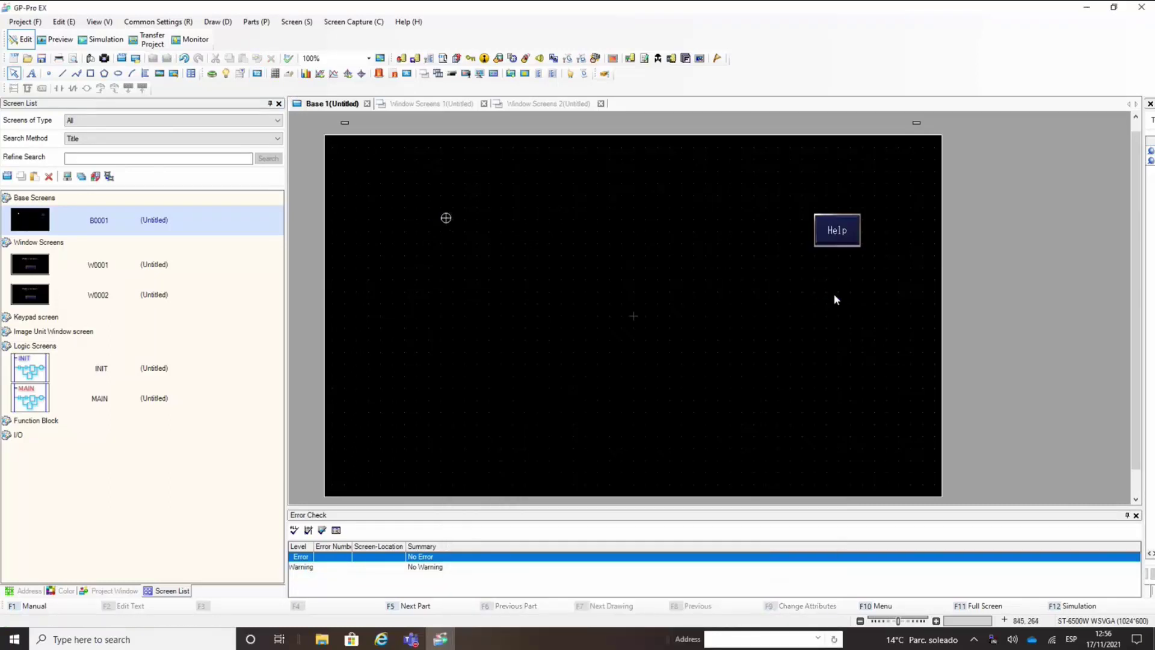
Step: Change the Help switch to a Word Switch that writes the constant 1 to USR00001 on the #INTERNAL device
click(838, 228)
double_click(840, 233)
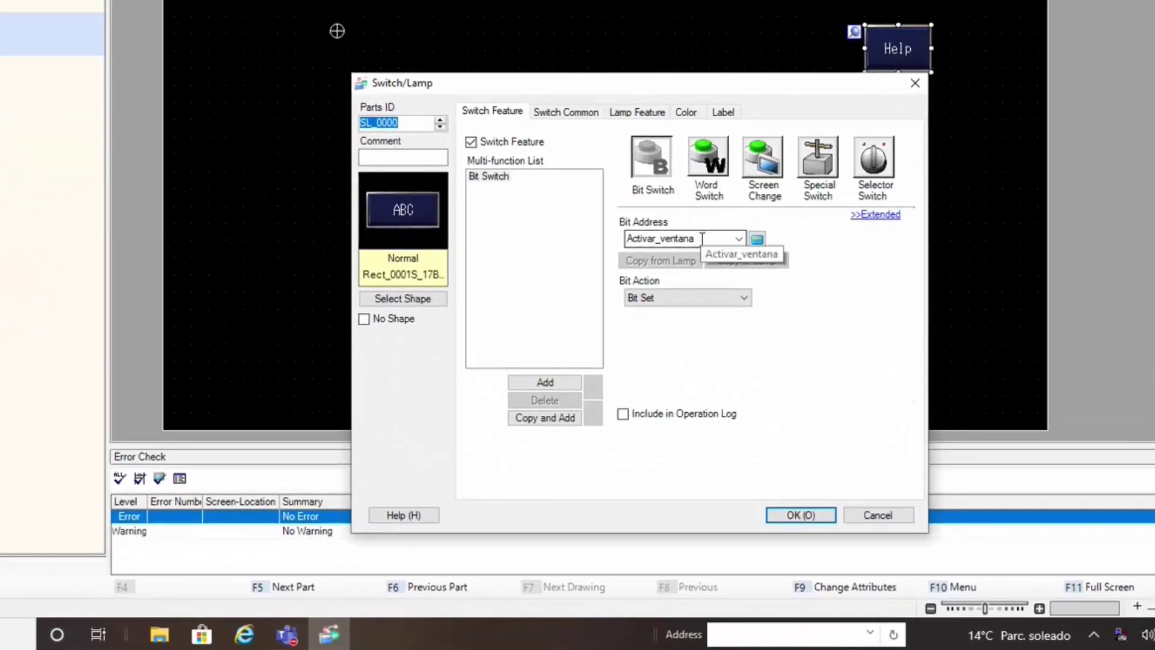
click(708, 158)
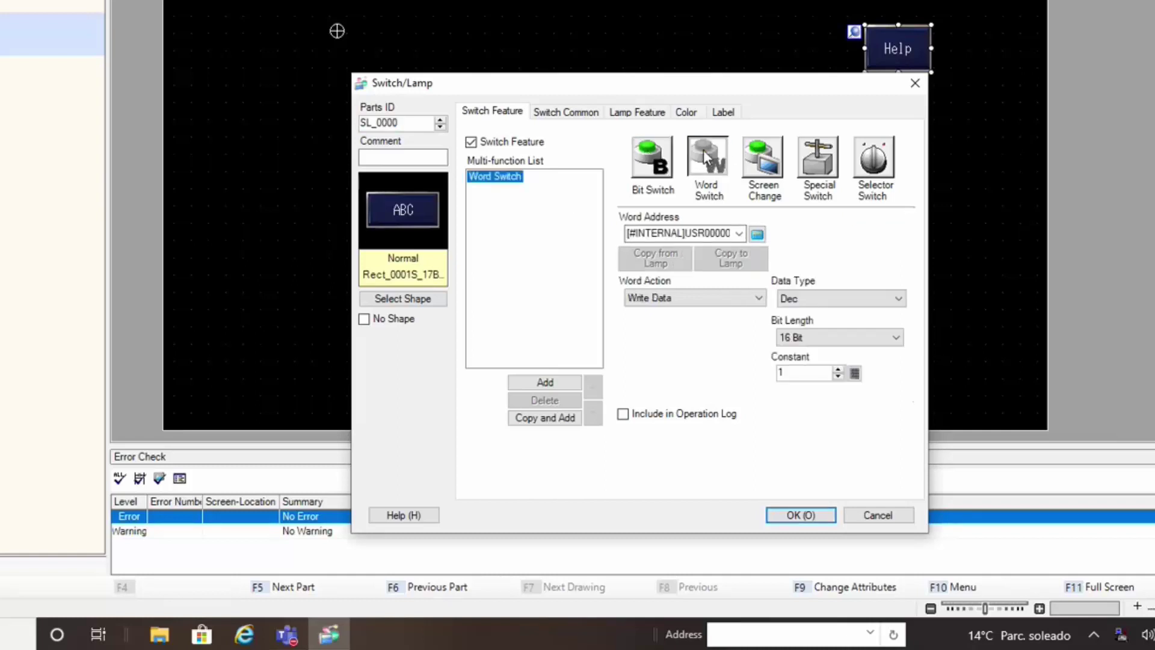
click(758, 234)
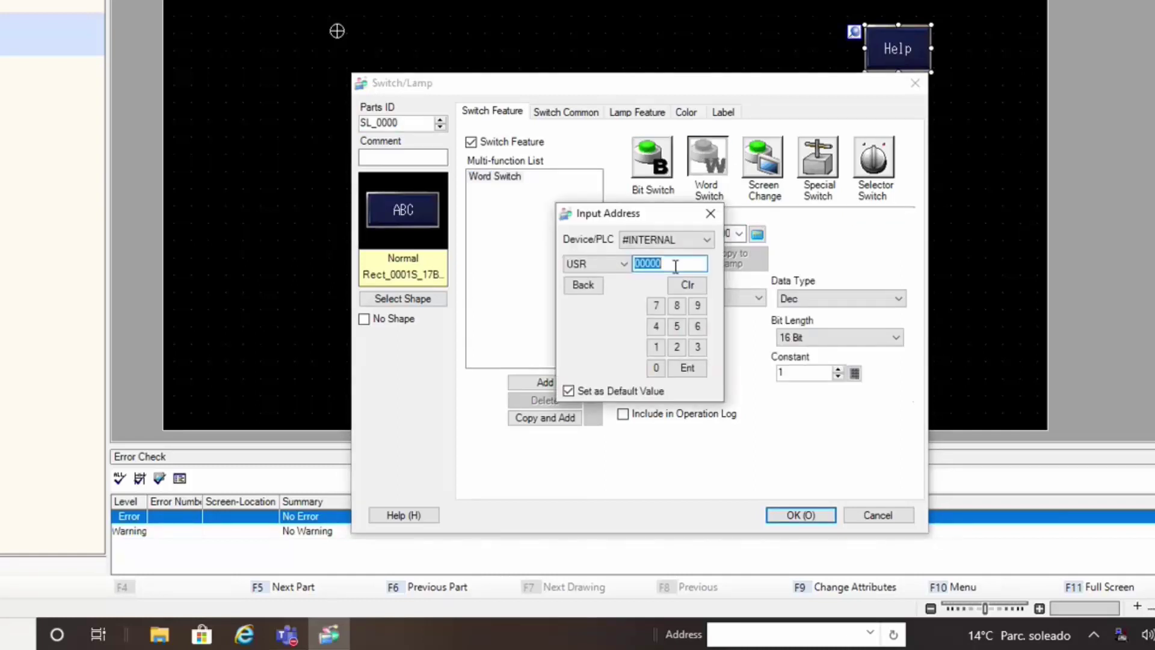
text(1)
key(Return)
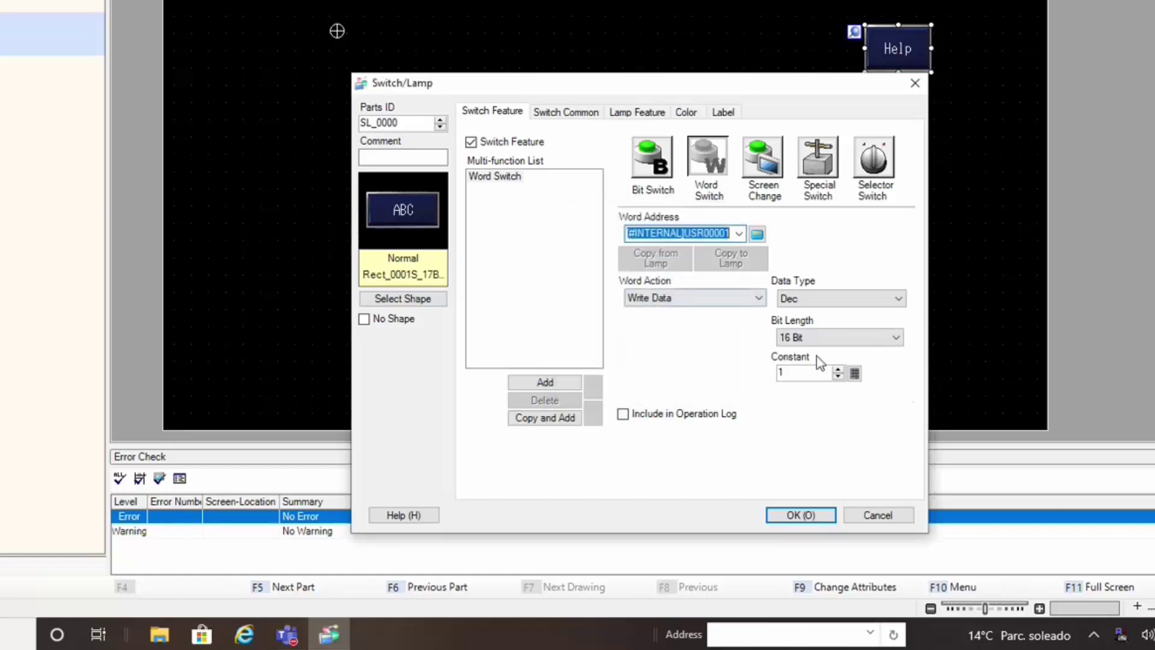
click(811, 373)
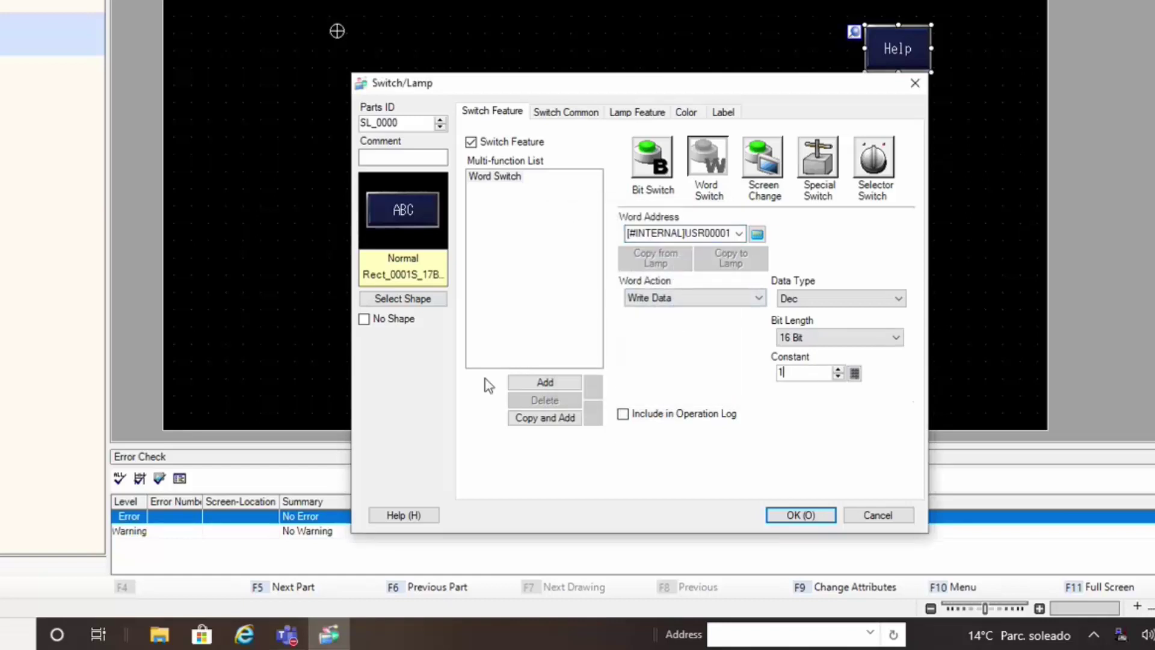
Step: Add a second Word Switch function to the Help switch that writes the constant 100 to #INTERNAL USR00002
click(566, 385)
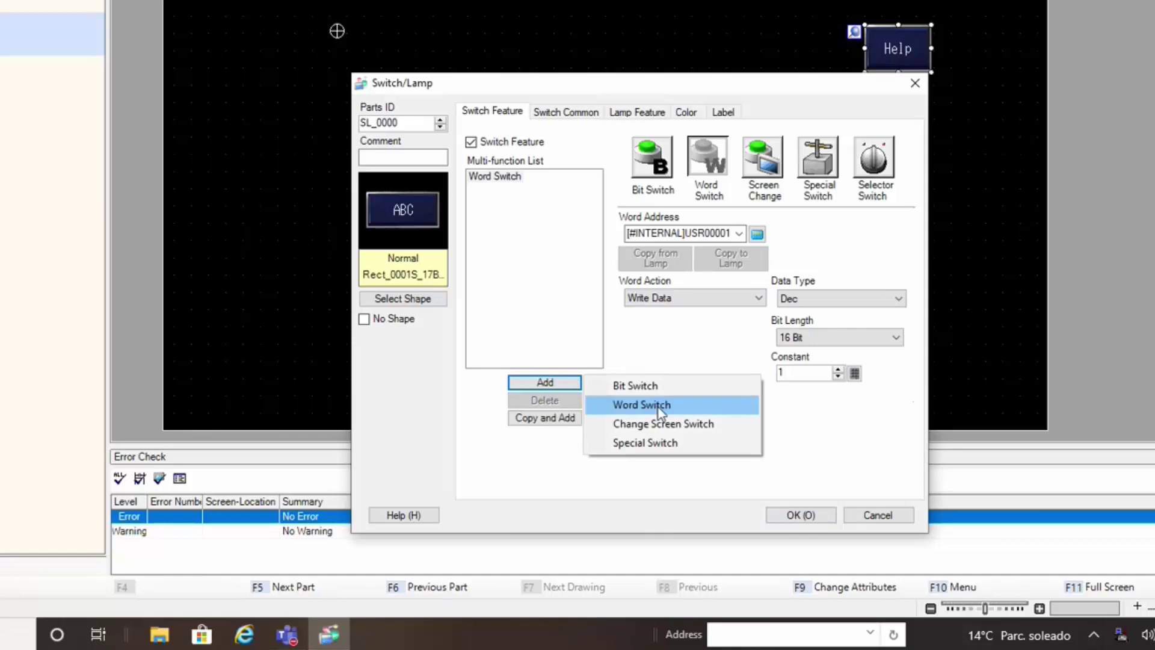
click(658, 407)
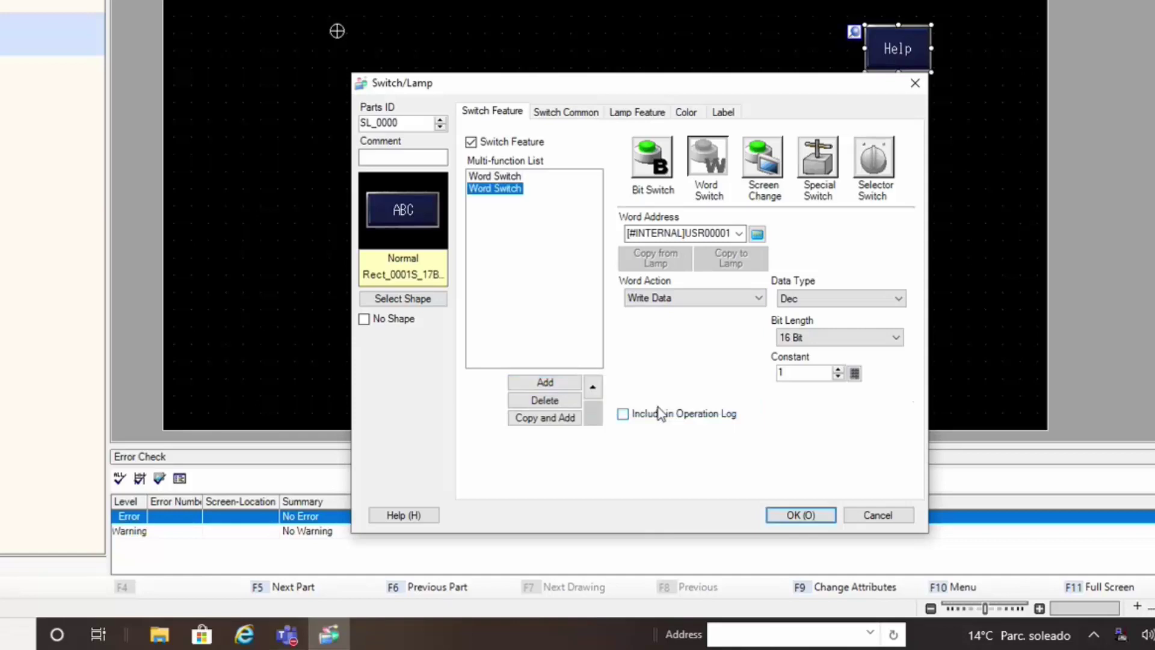
click(756, 234)
text(00002)
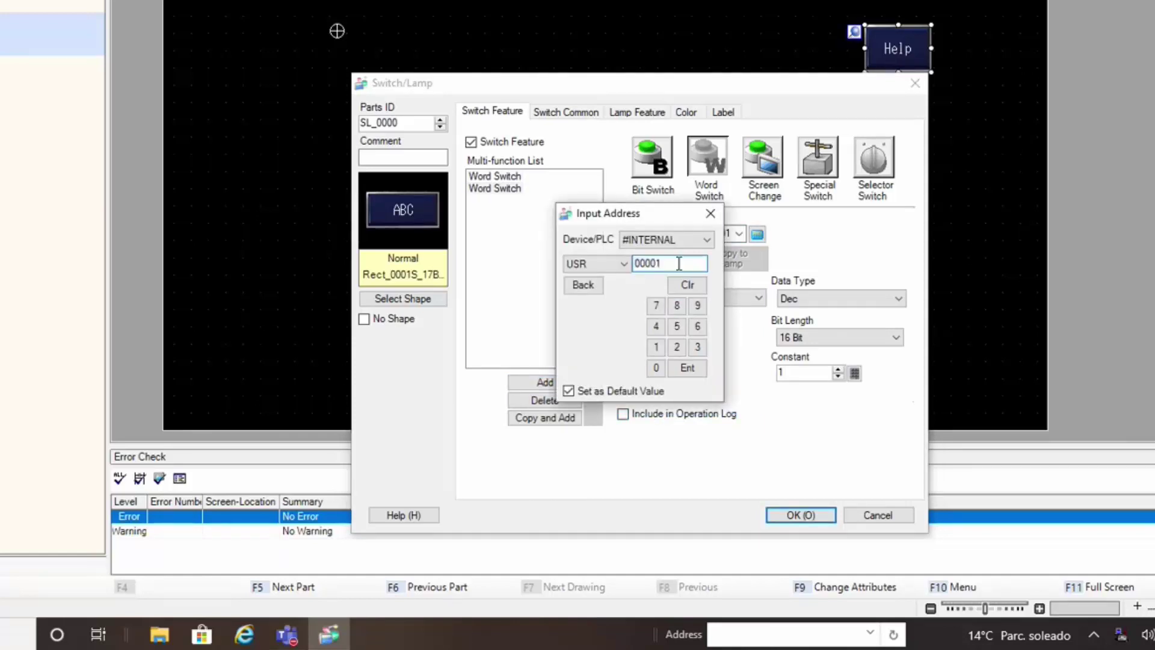
click(687, 367)
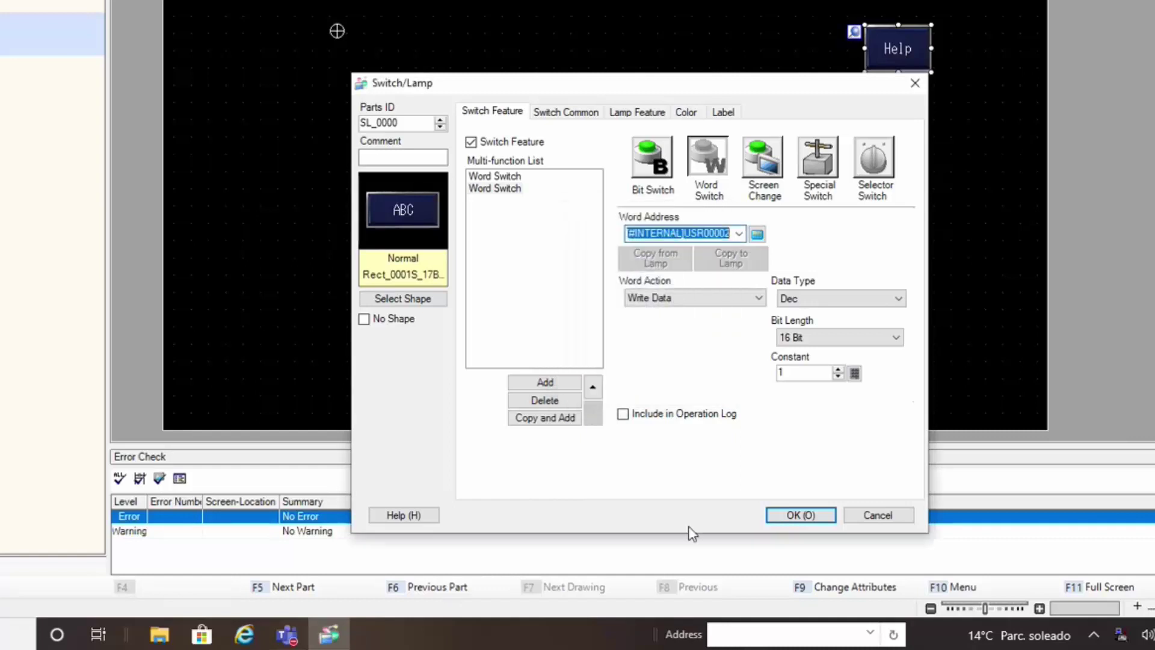
click(806, 373)
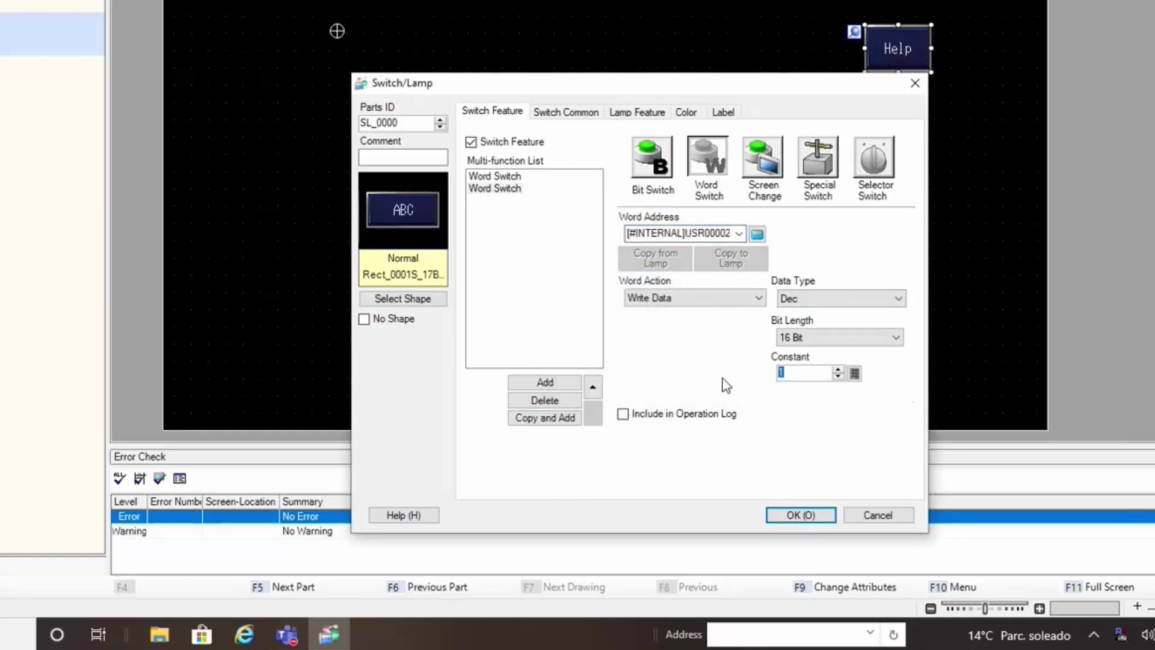
text(100)
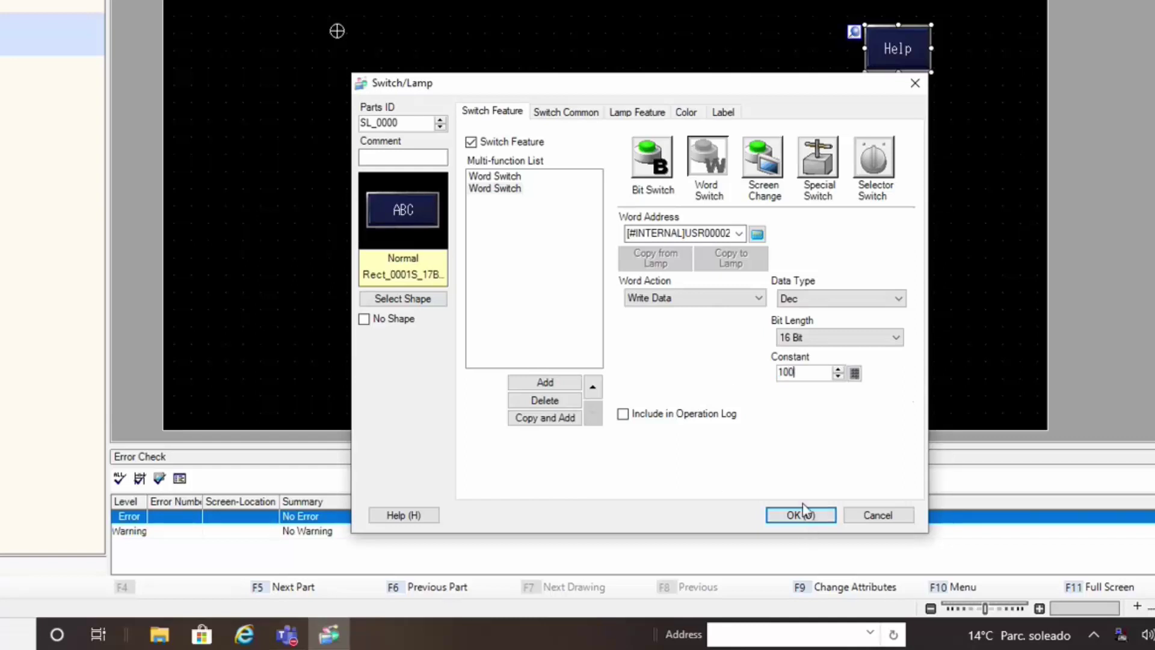
Step: Add a third Word Switch function to the Help switch that writes the constant 100 to #INTERNAL USR00003
click(570, 383)
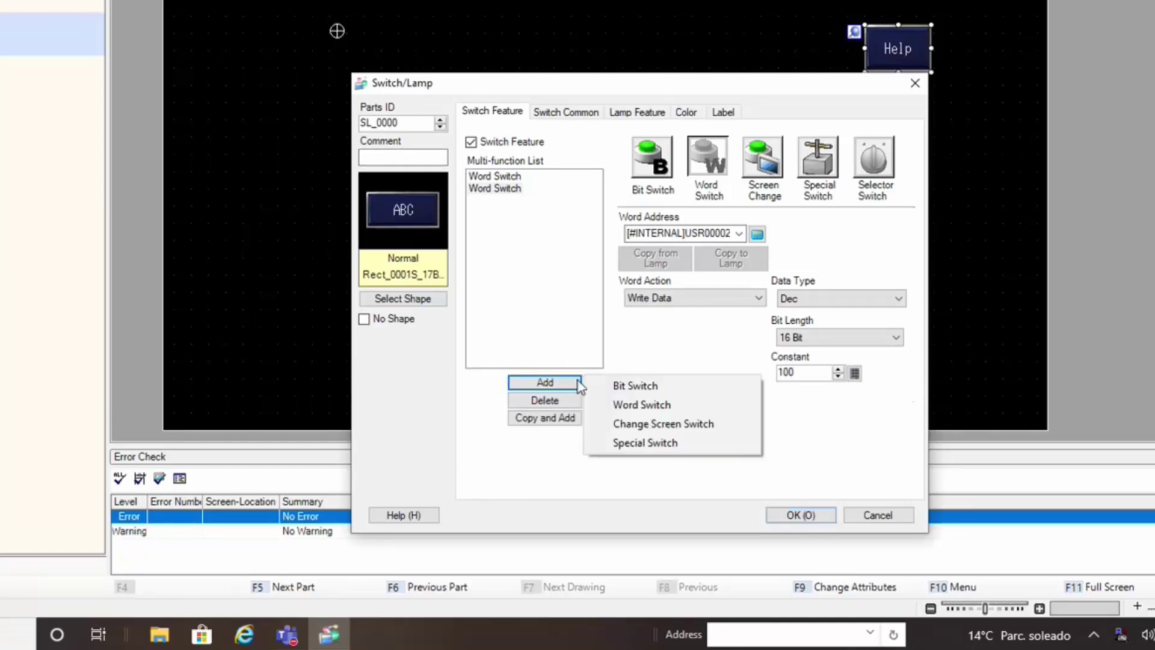
click(643, 404)
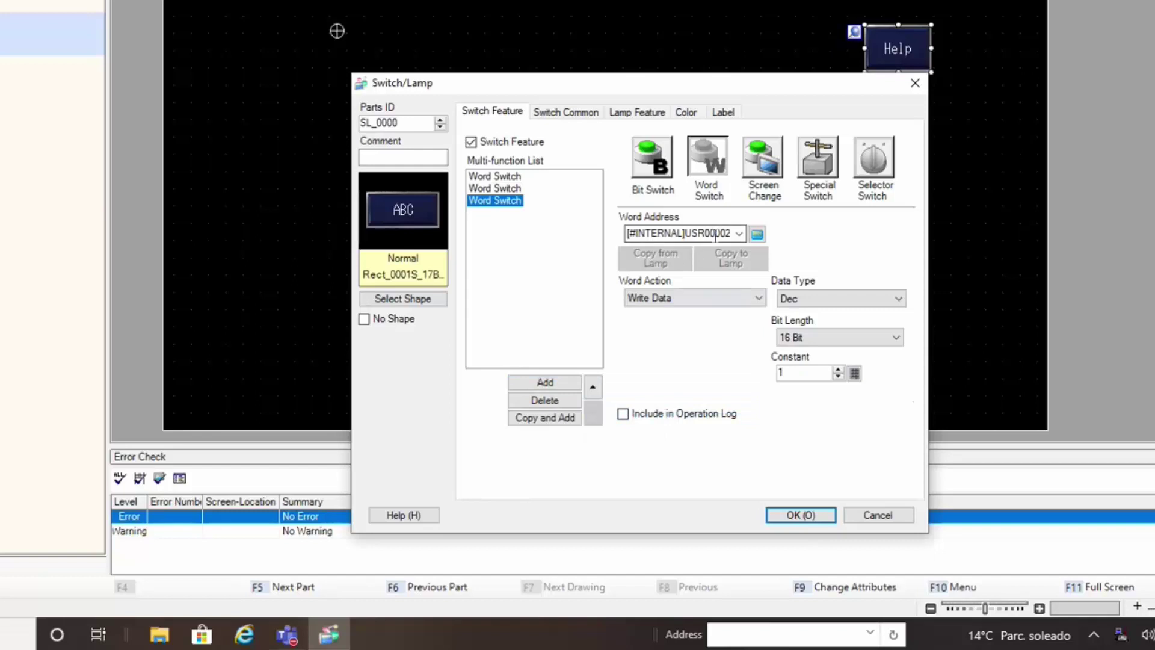
click(719, 233)
click(719, 233)
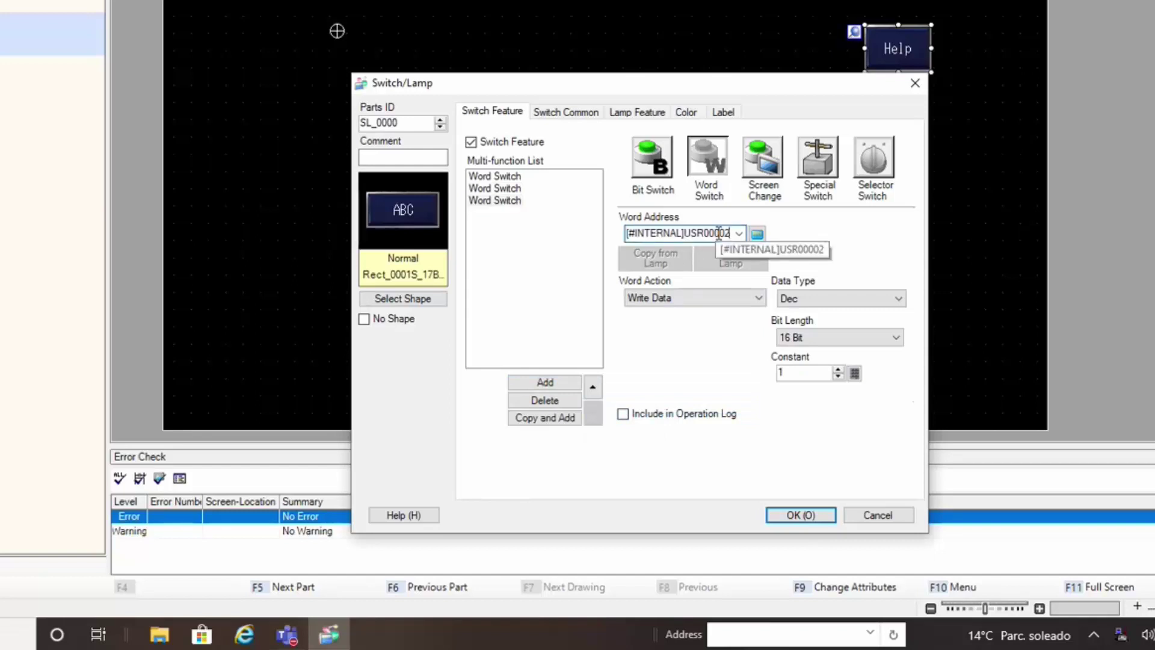
text(3)
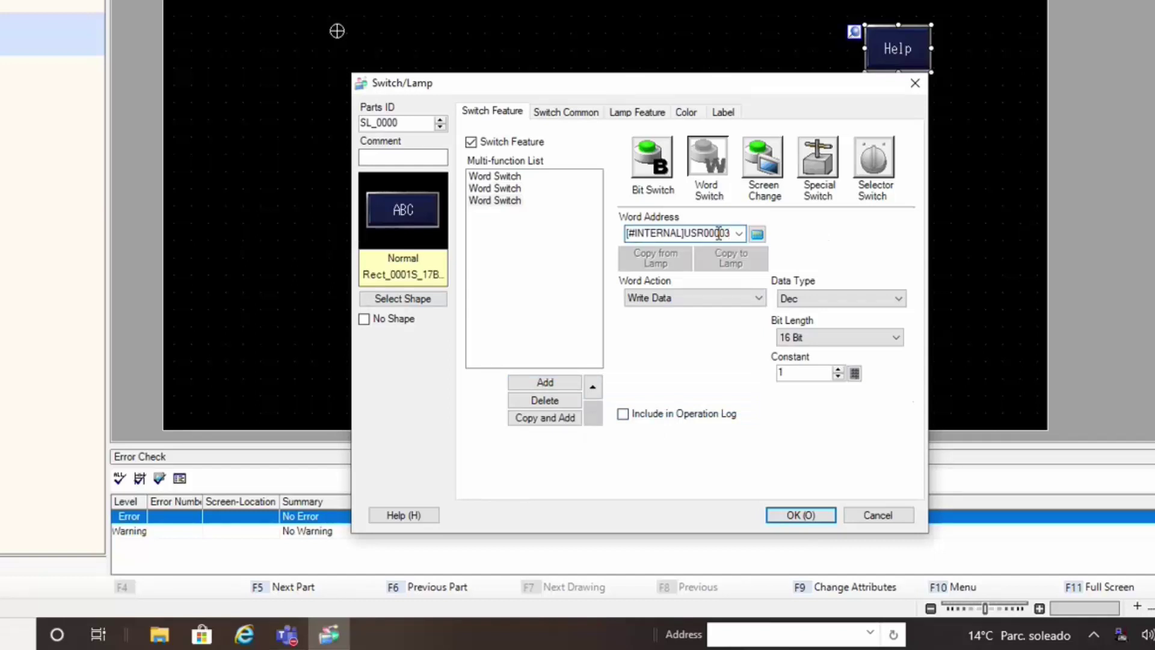
click(798, 373)
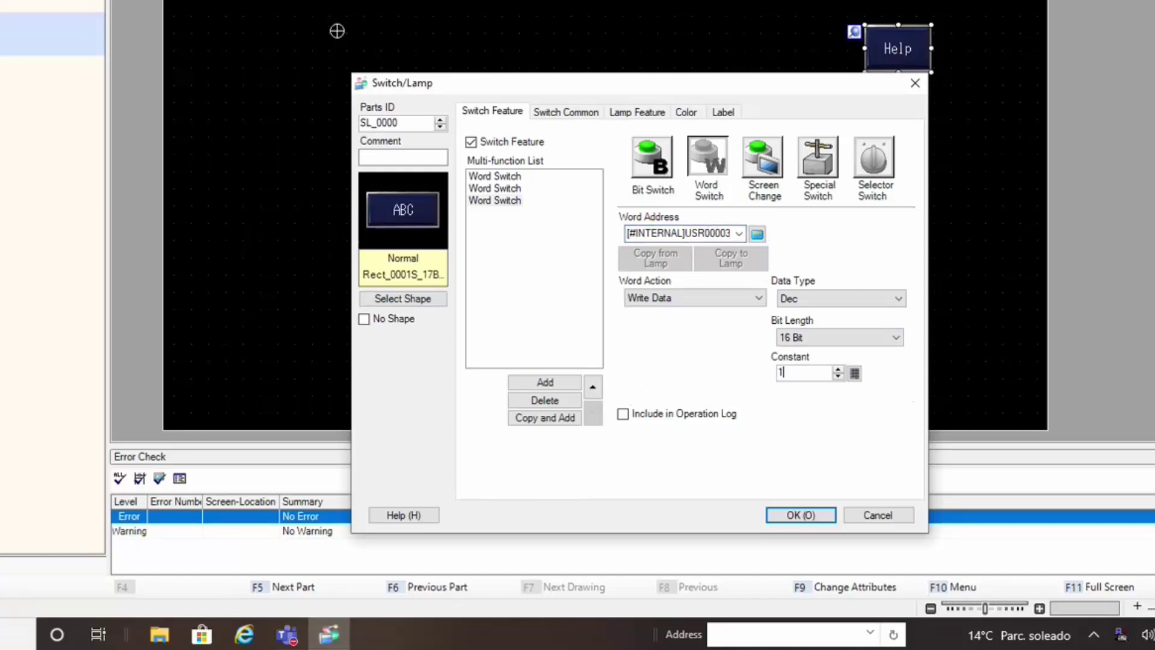
text(00)
Step: Add a fourth Word Switch function that writes the constant 1 to #INTERNAL USR00000, and review the settings of all four functions in order
click(554, 382)
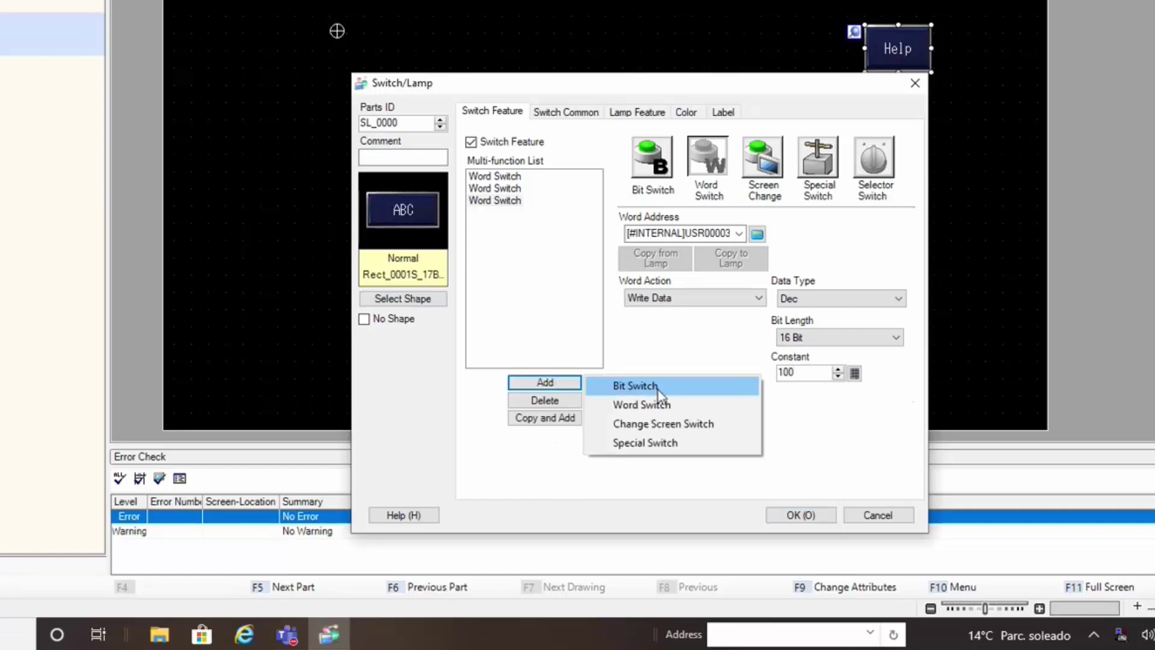
click(660, 404)
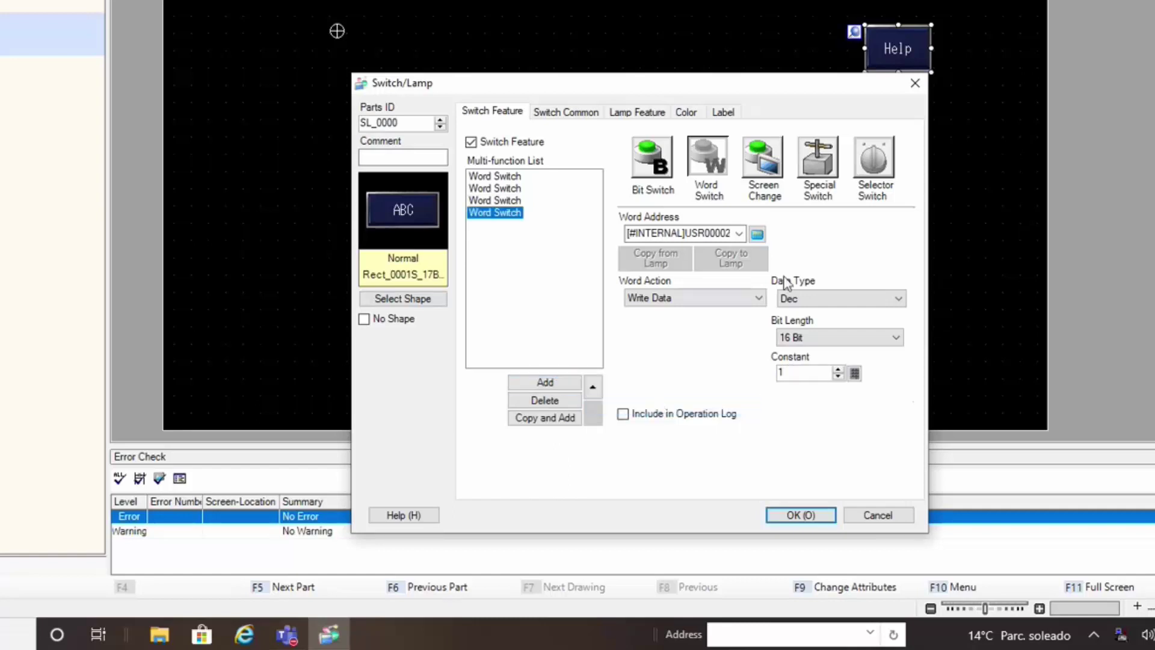
click(735, 233)
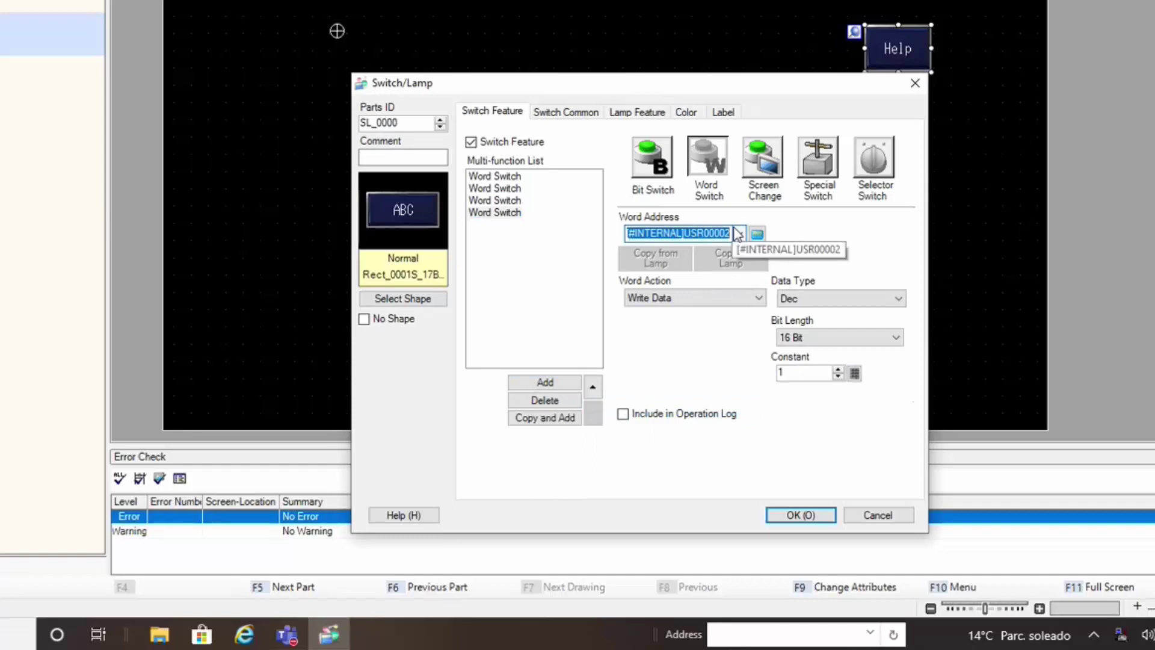
click(735, 233)
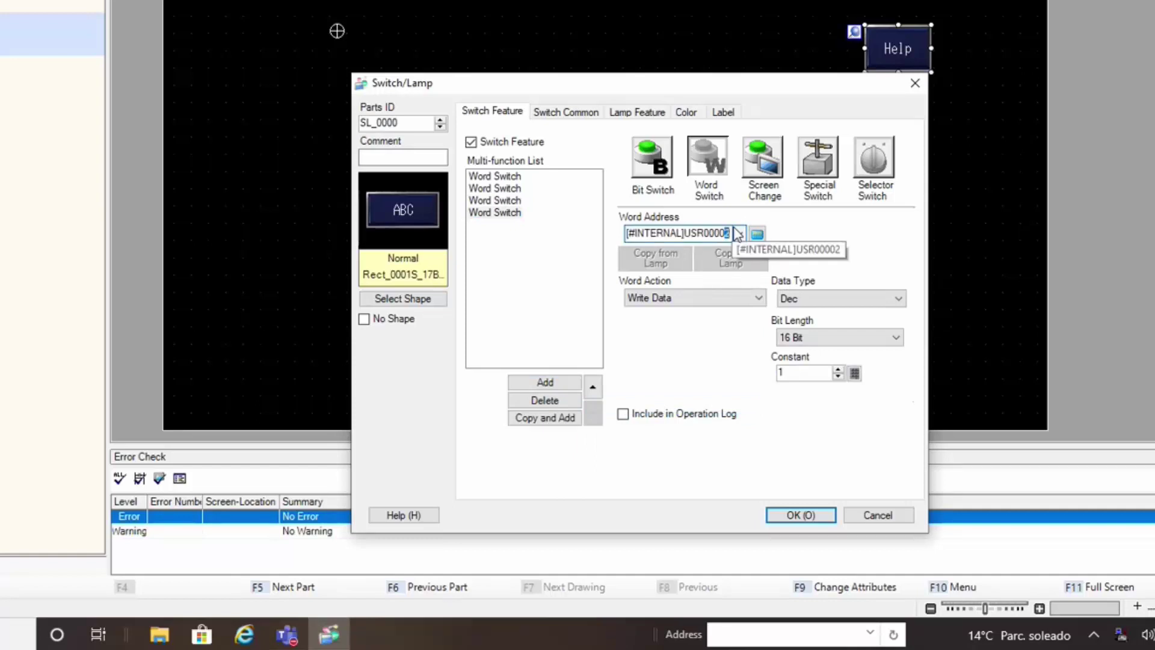
text(0)
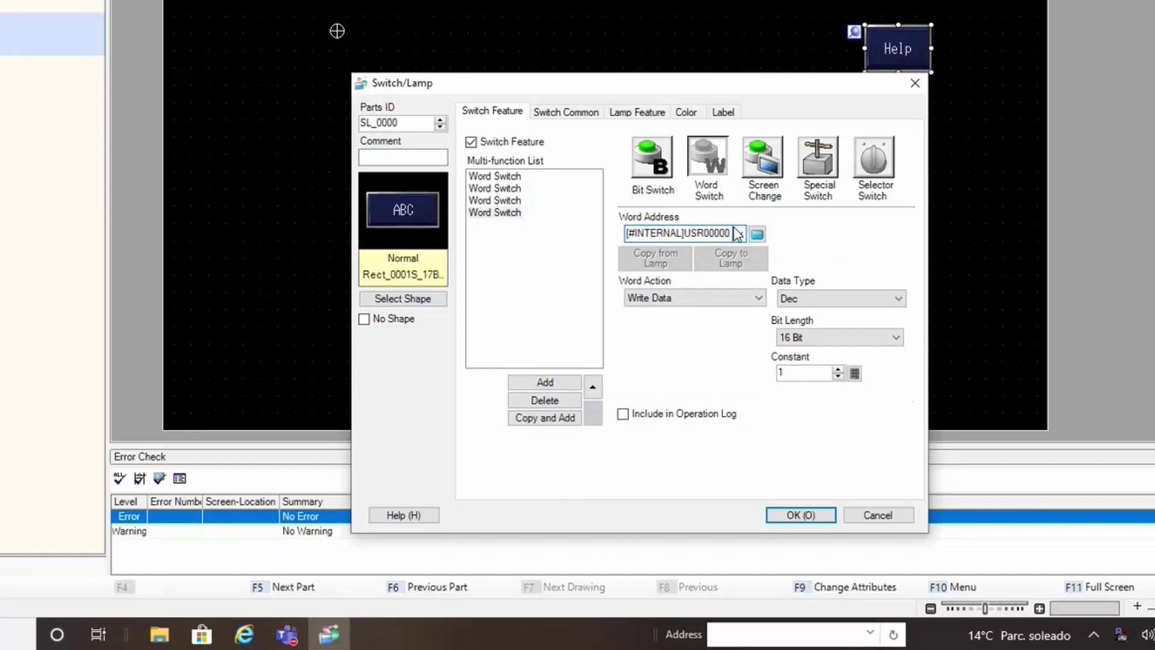
click(806, 372)
click(485, 214)
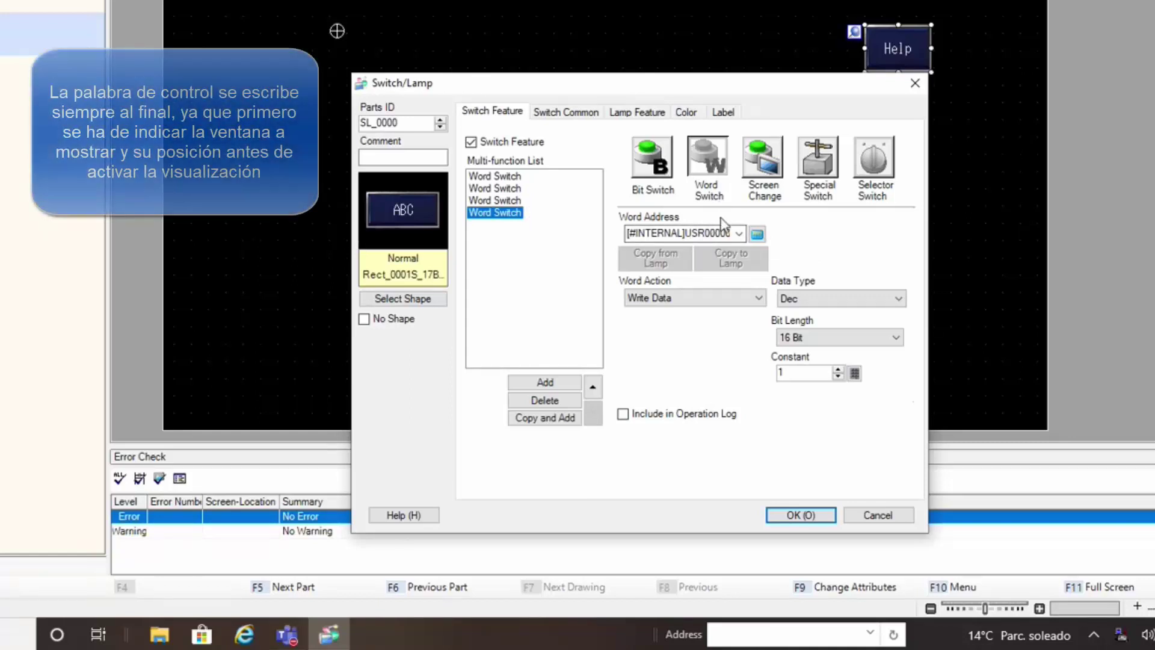
click(517, 175)
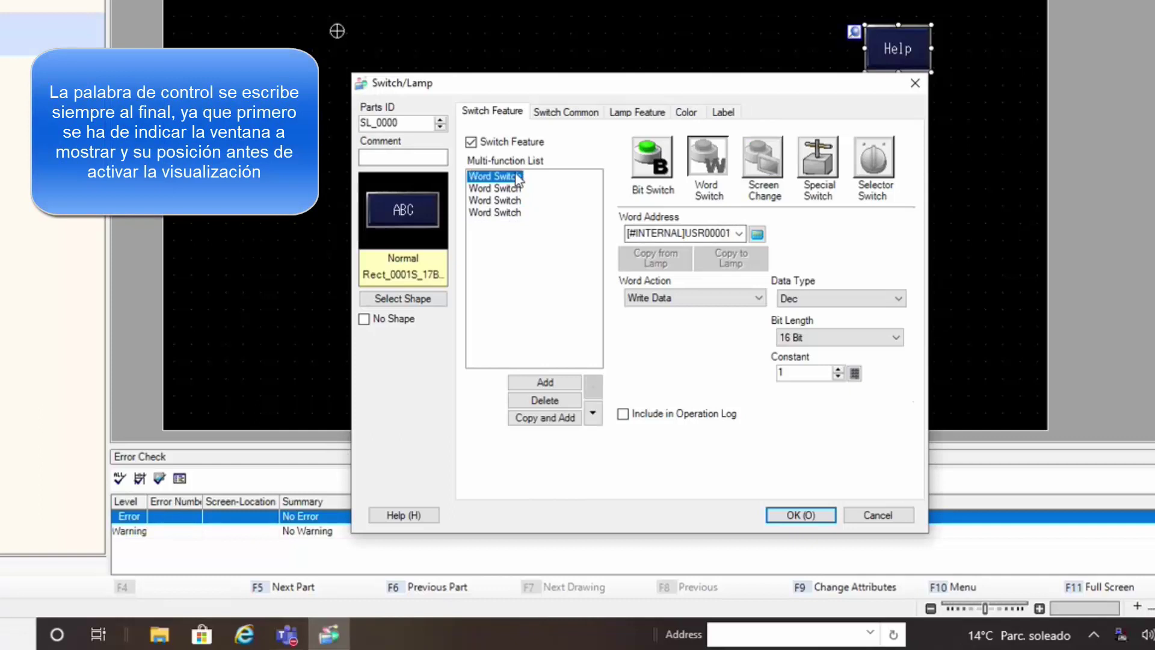
click(520, 188)
click(518, 201)
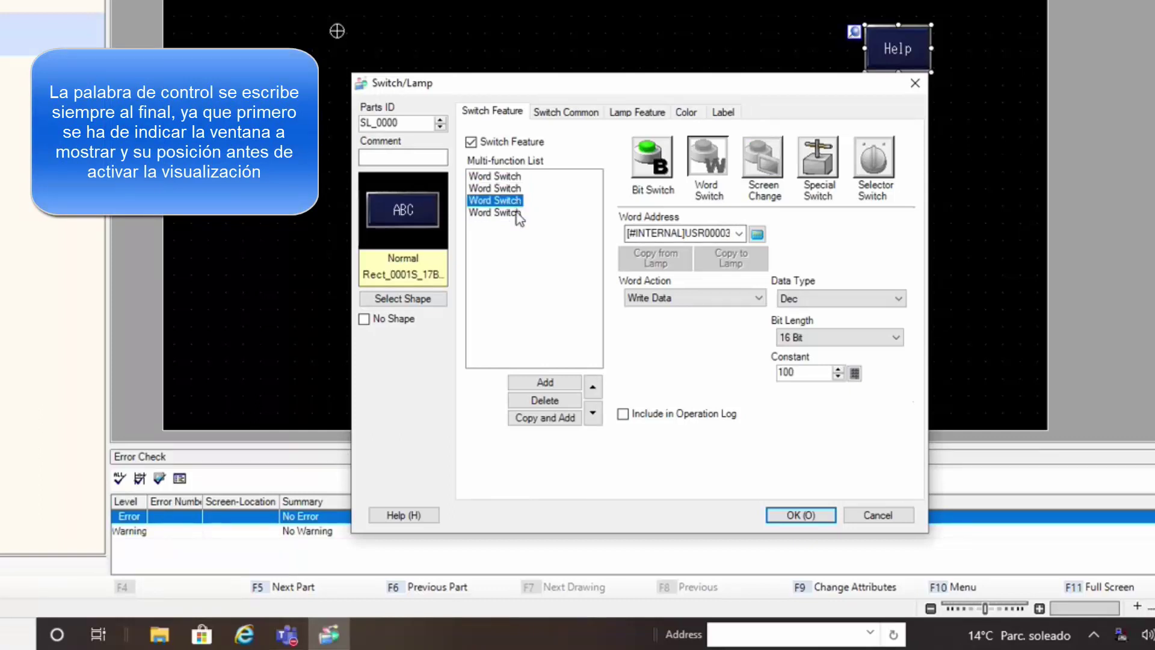
click(518, 214)
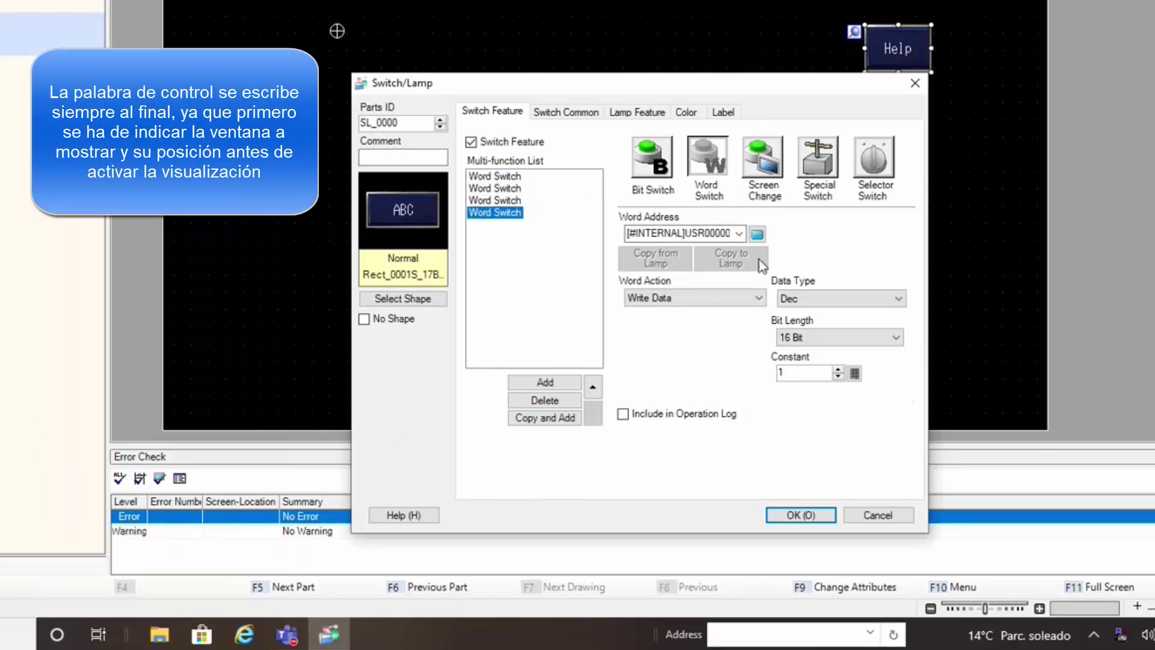
Step: Relabel the Help switch as "Ventana 1" and widen it toward the screen's center to fit the text
click(725, 112)
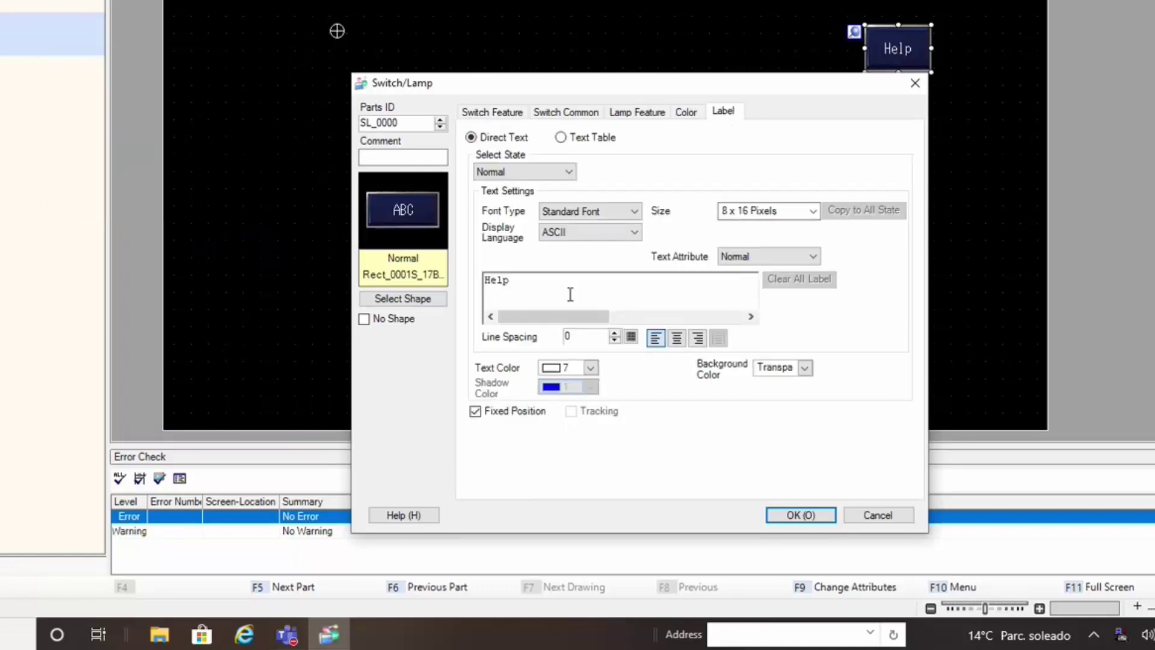
drag(557, 277, 303, 314)
text(Ver Ventana 1)
key(BackSpace)
key(BackSpace)
key(BackSpace)
key(Delete)
click(812, 516)
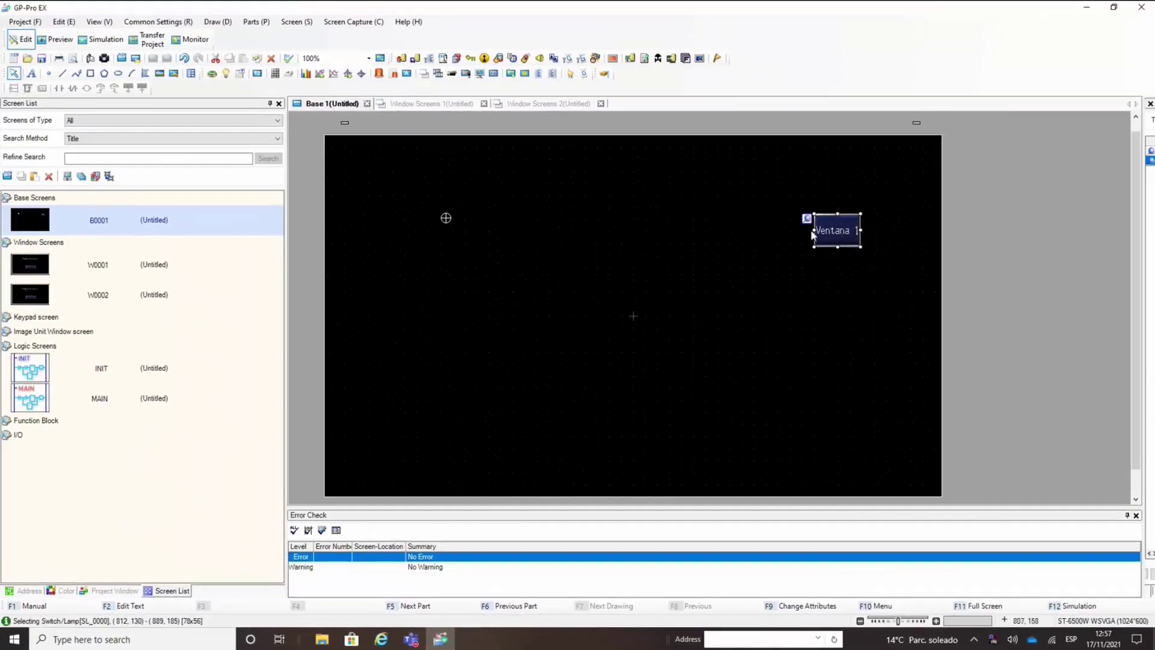
drag(812, 230, 797, 230)
key(Escape)
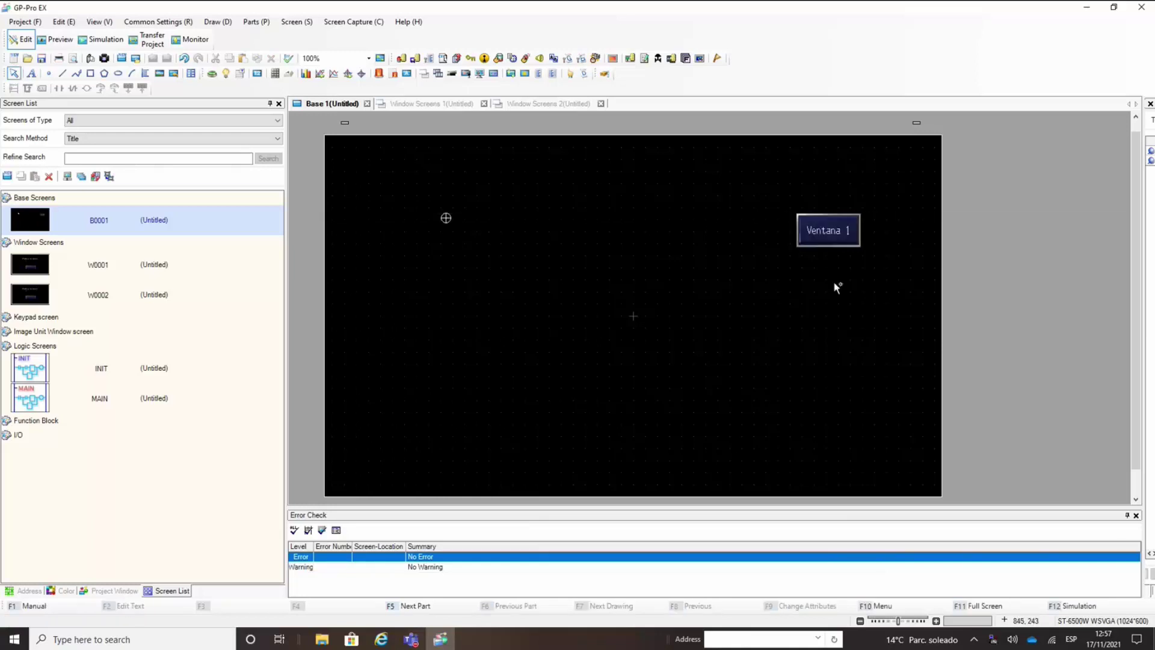
Step: Place a copy of the Ventana 1 switch directly below it and set the copy's first Word Switch constant to 2
click(829, 281)
double_click(829, 281)
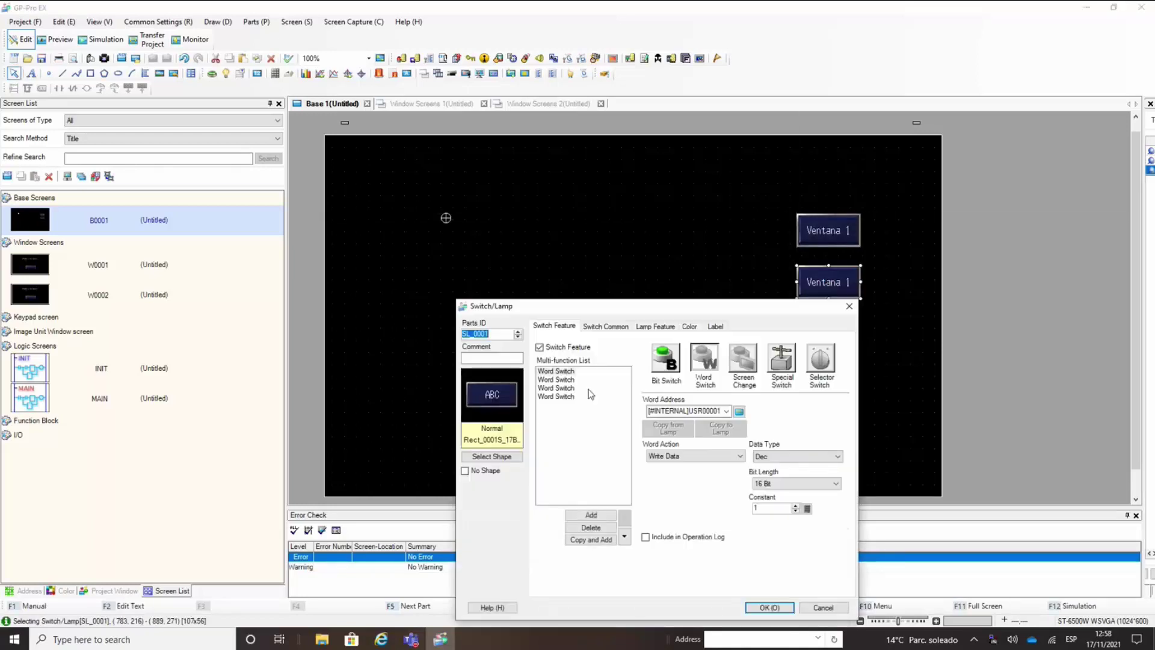
click(565, 371)
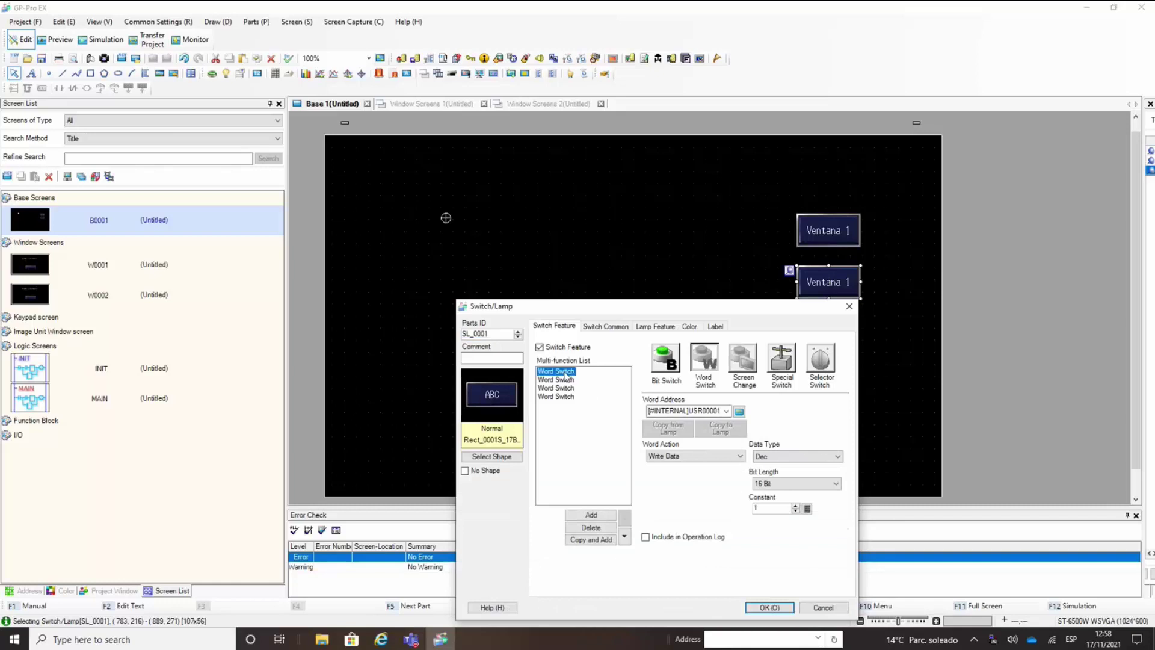
click(764, 508)
click(770, 607)
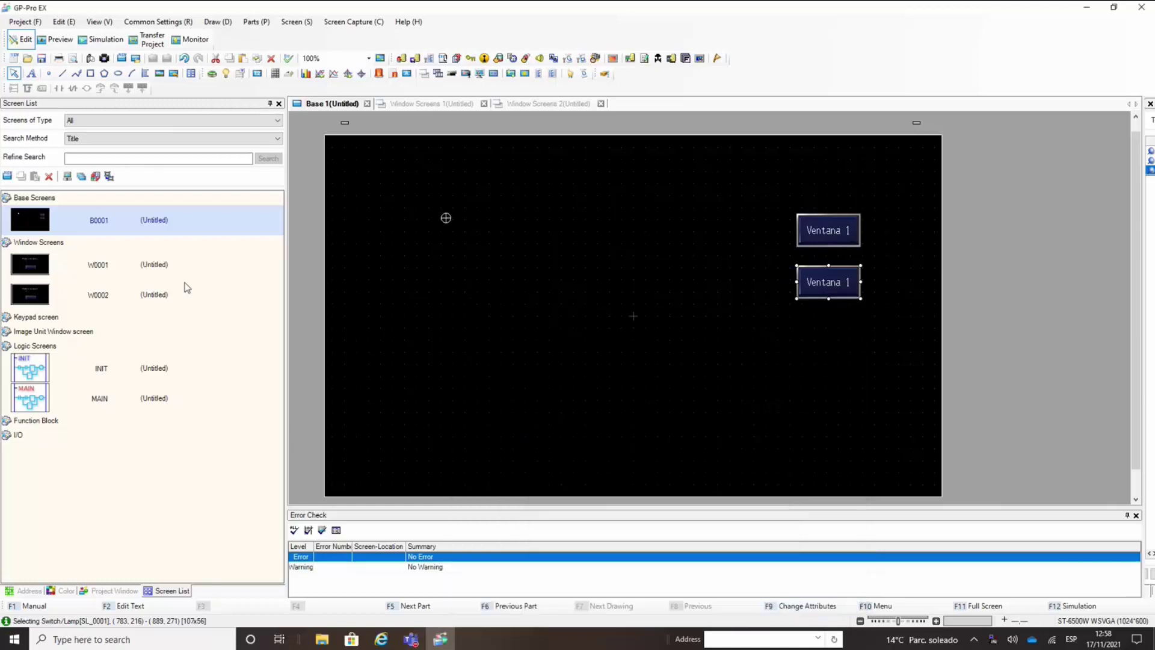
Step: Change the blank switch on Window Screen 1 to a Word Switch that writes the constant 0 to #INTERNAL USR00000
double_click(27, 267)
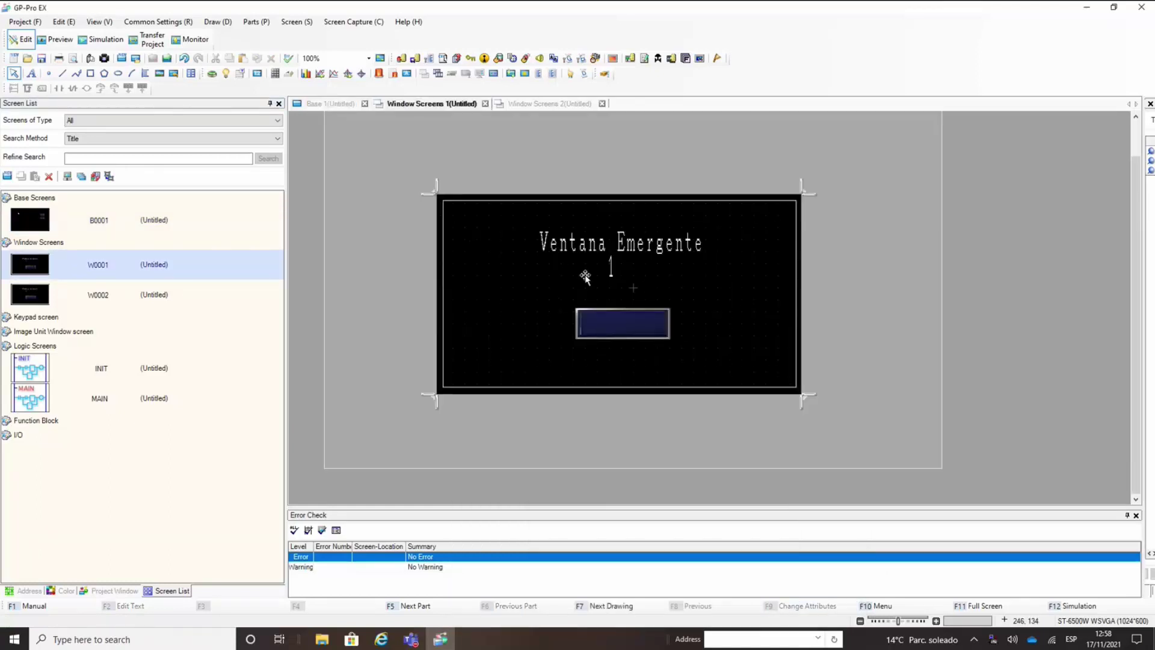
click(592, 333)
double_click(594, 332)
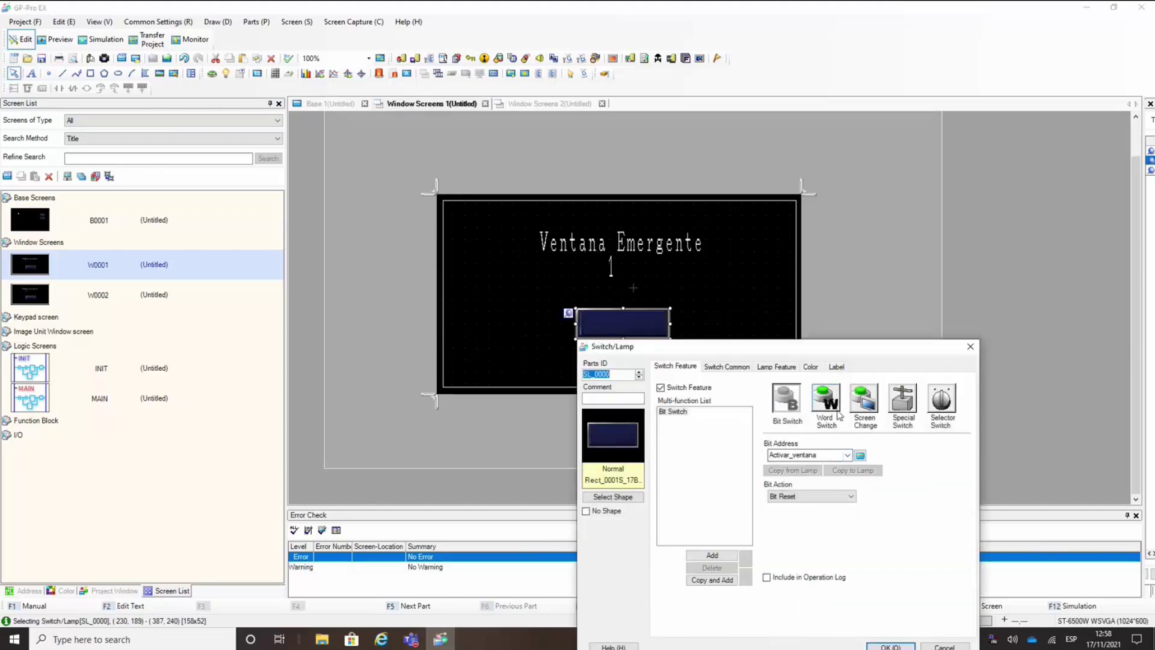
click(825, 399)
click(835, 450)
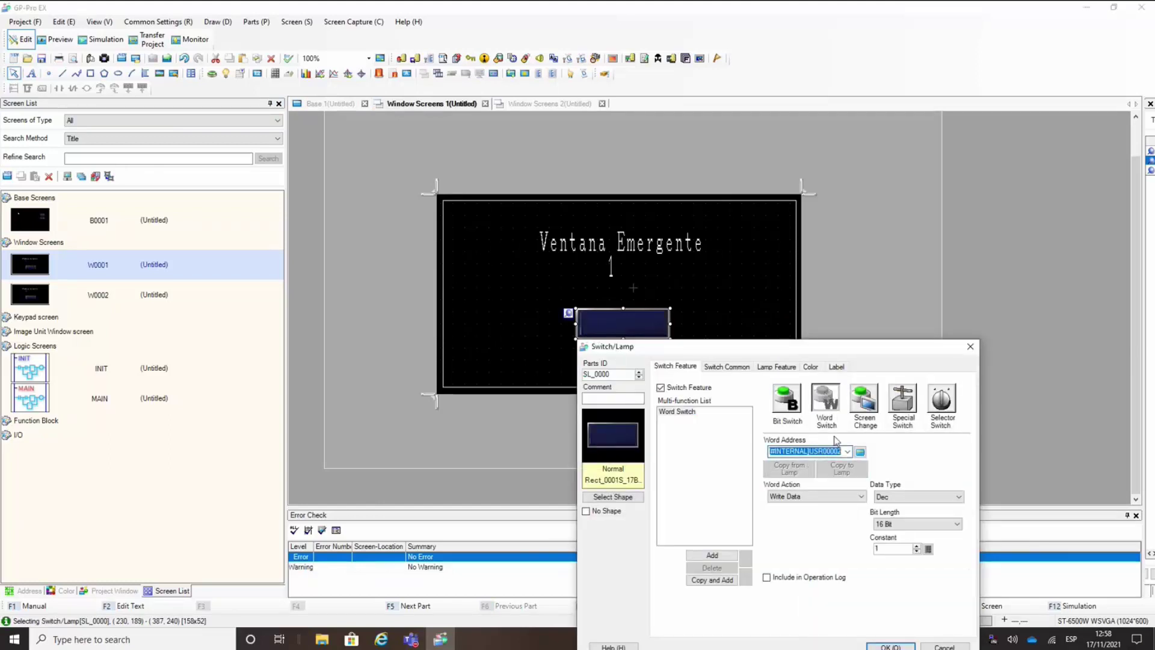
key(Home)
click(896, 547)
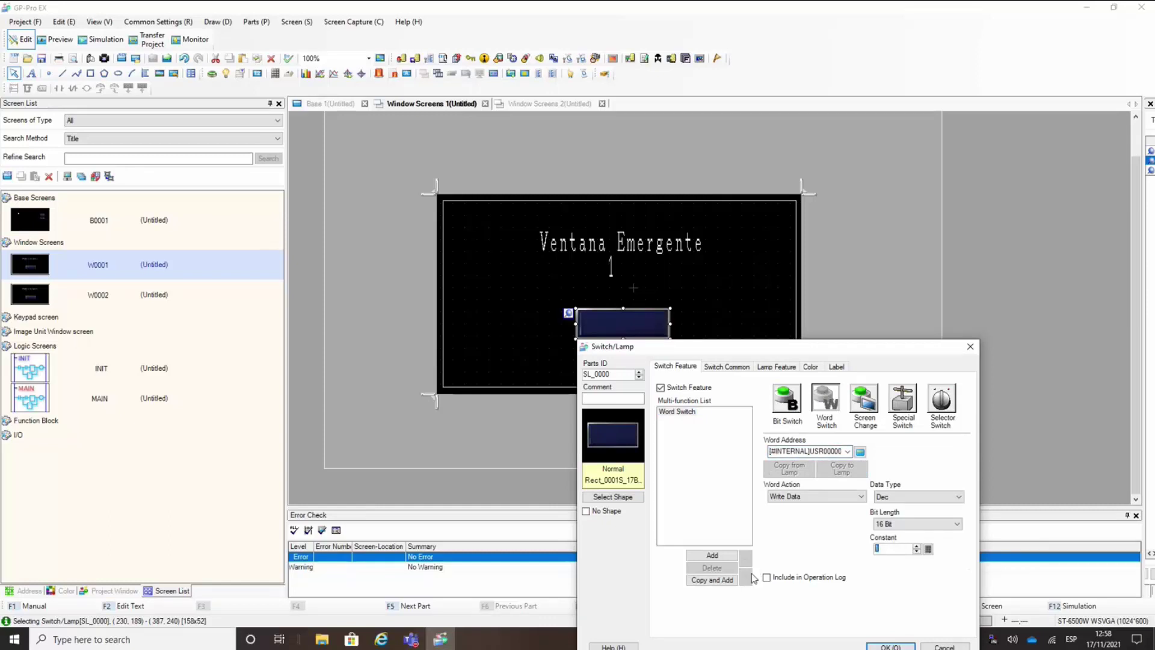
click(890, 646)
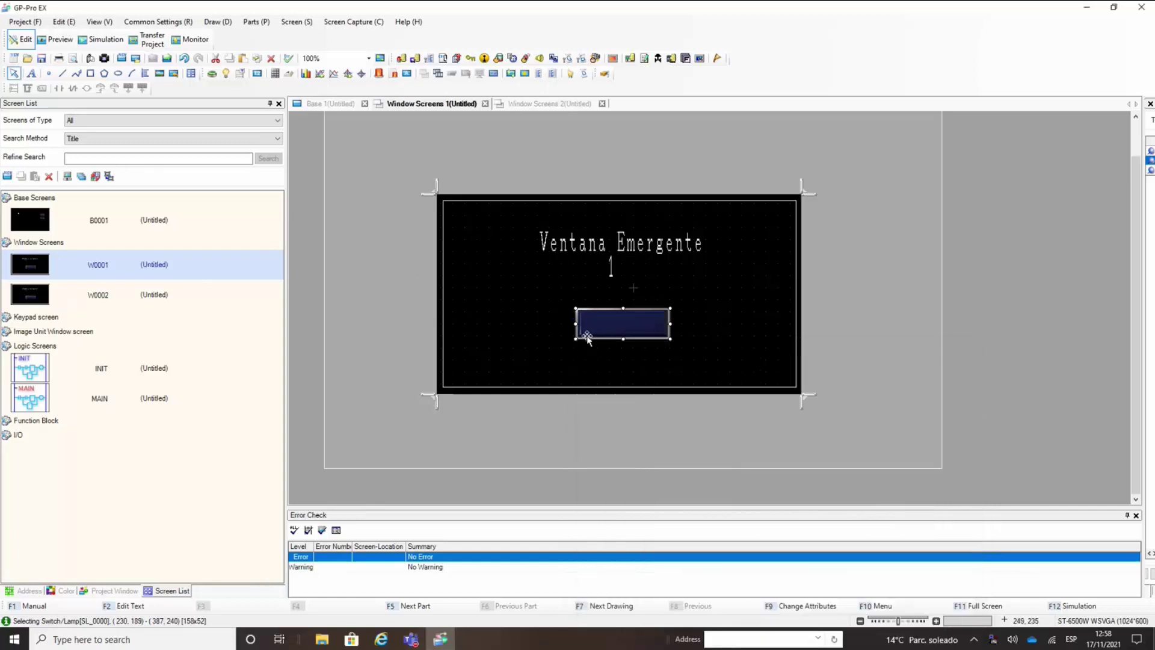
Step: Label the switch on Window Screen 1 "Cerrar"
double_click(587, 334)
click(837, 366)
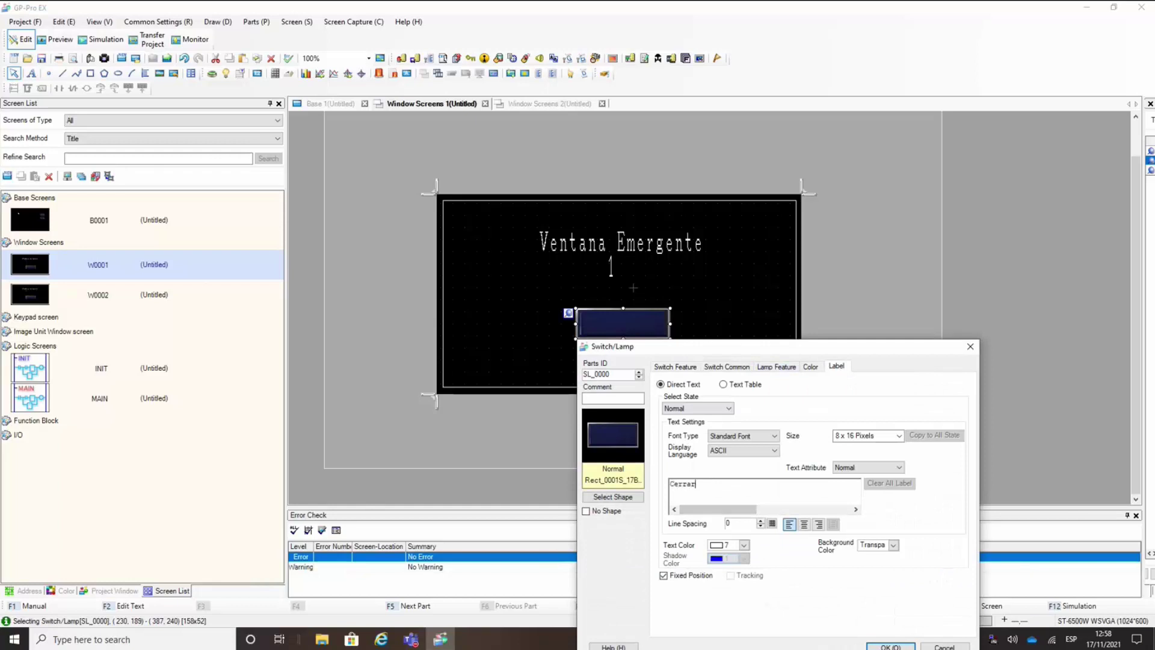
click(891, 646)
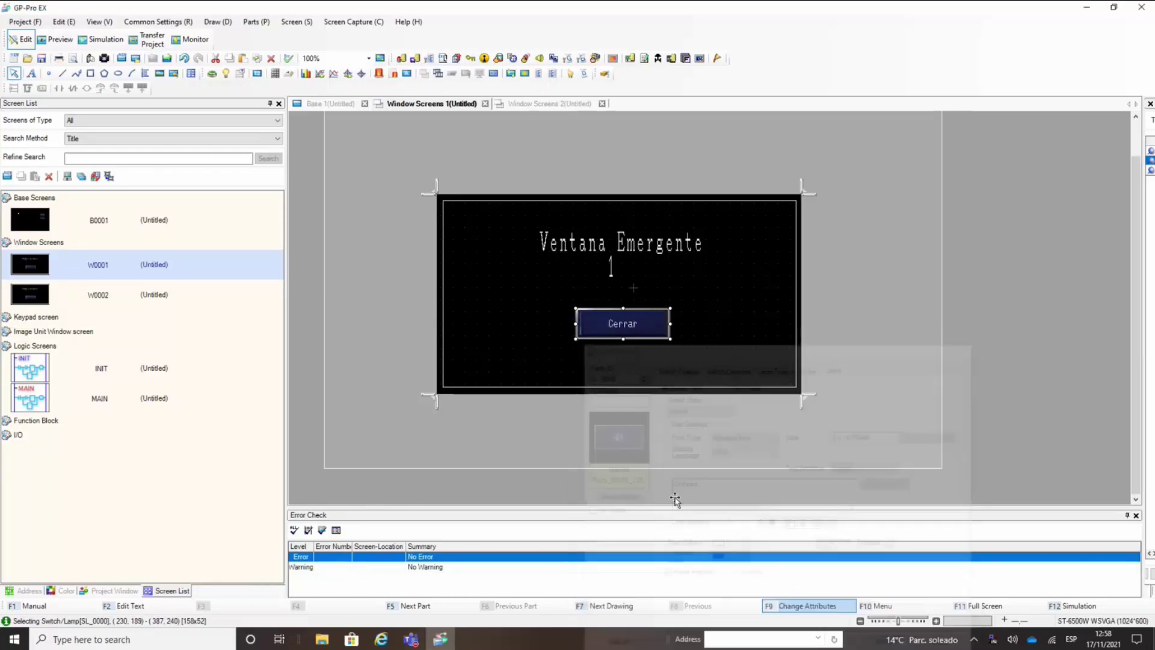
Step: Change the blank switch on Window Screen 2 to a Word Switch that writes the constant 0 to #INTERNAL USR00000
click(35, 296)
double_click(34, 297)
click(593, 328)
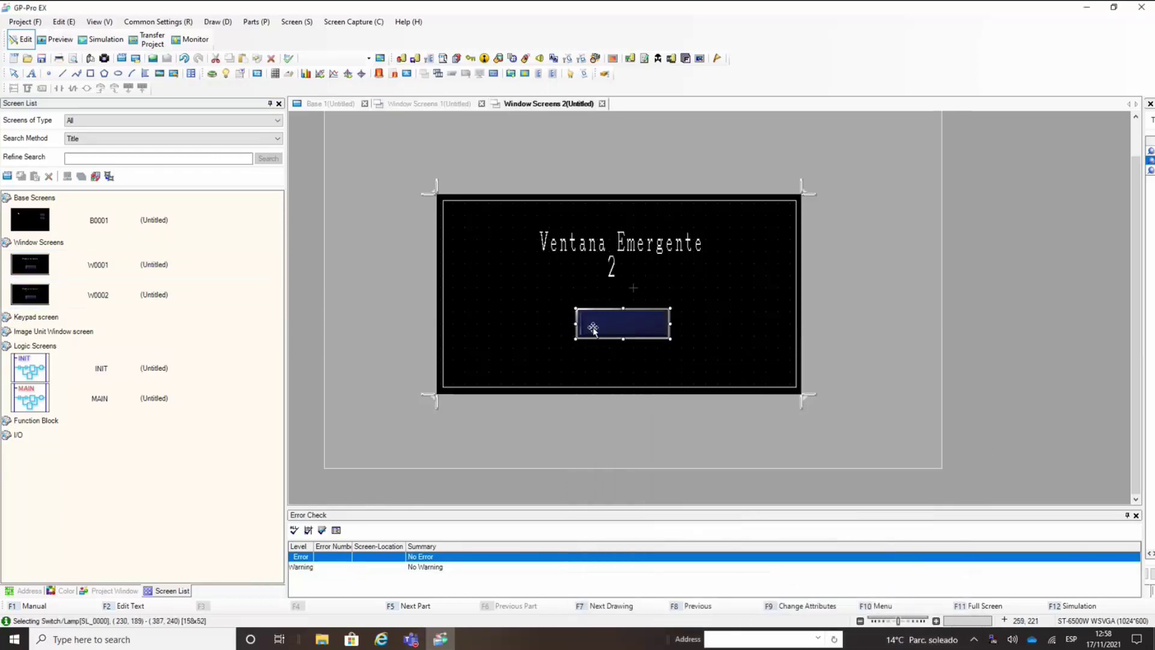
double_click(595, 331)
click(825, 398)
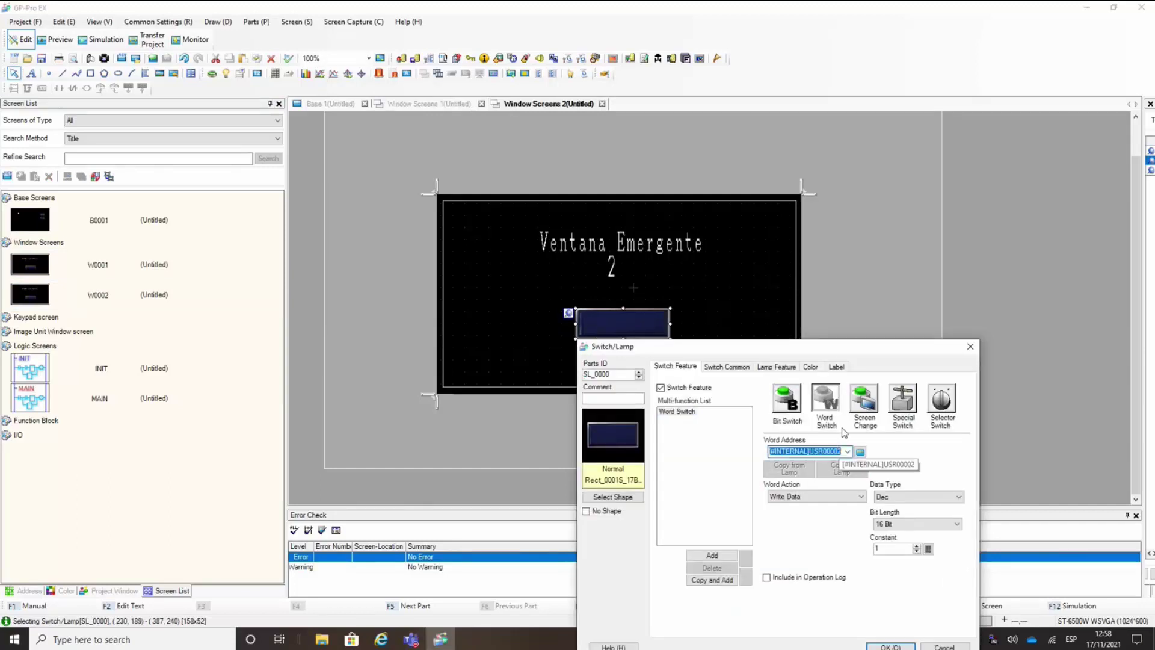
key(End)
click(894, 548)
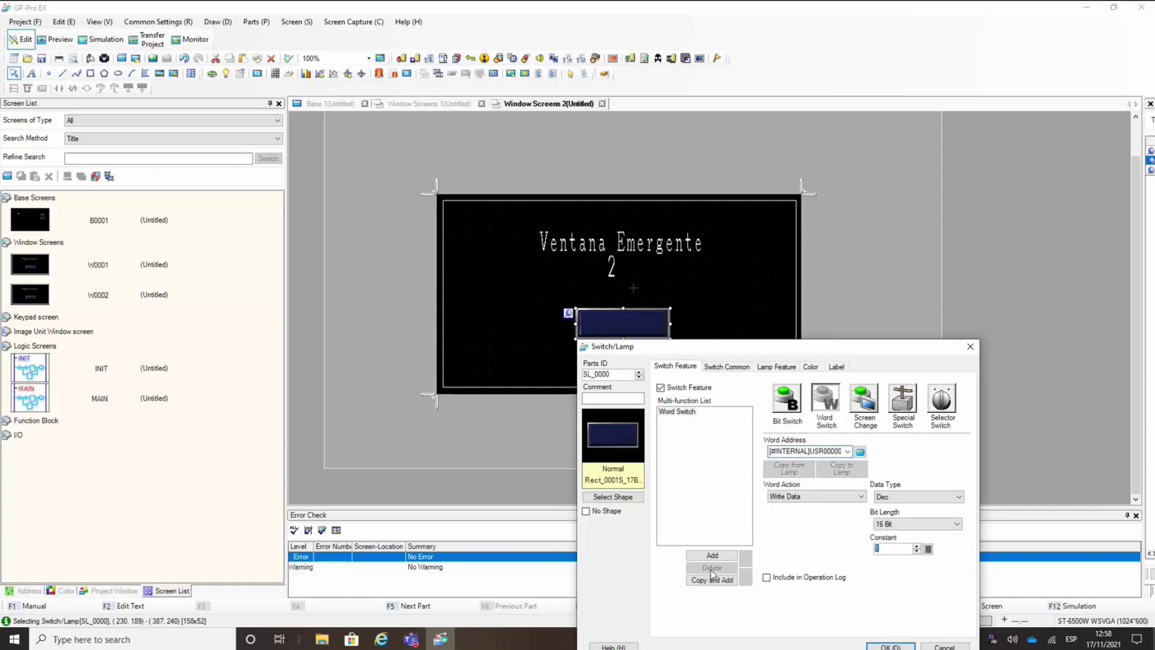
click(891, 646)
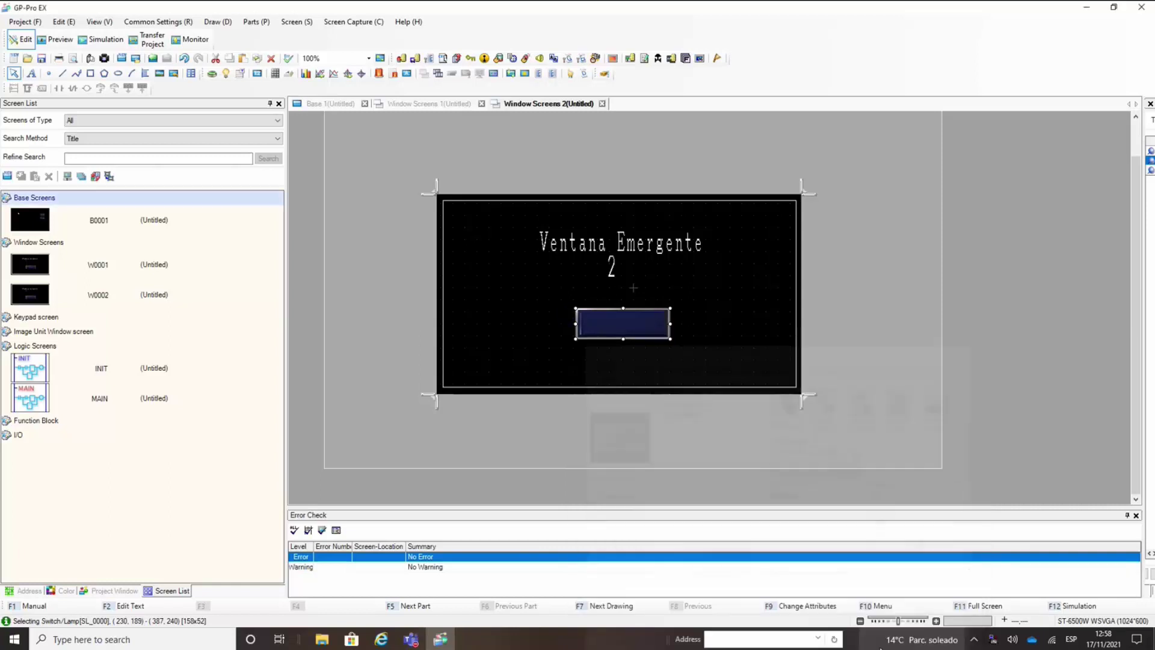
Step: Check the Word Switch settings of the switch on Window Screen 2 and label it "Cerrar"
double_click(628, 324)
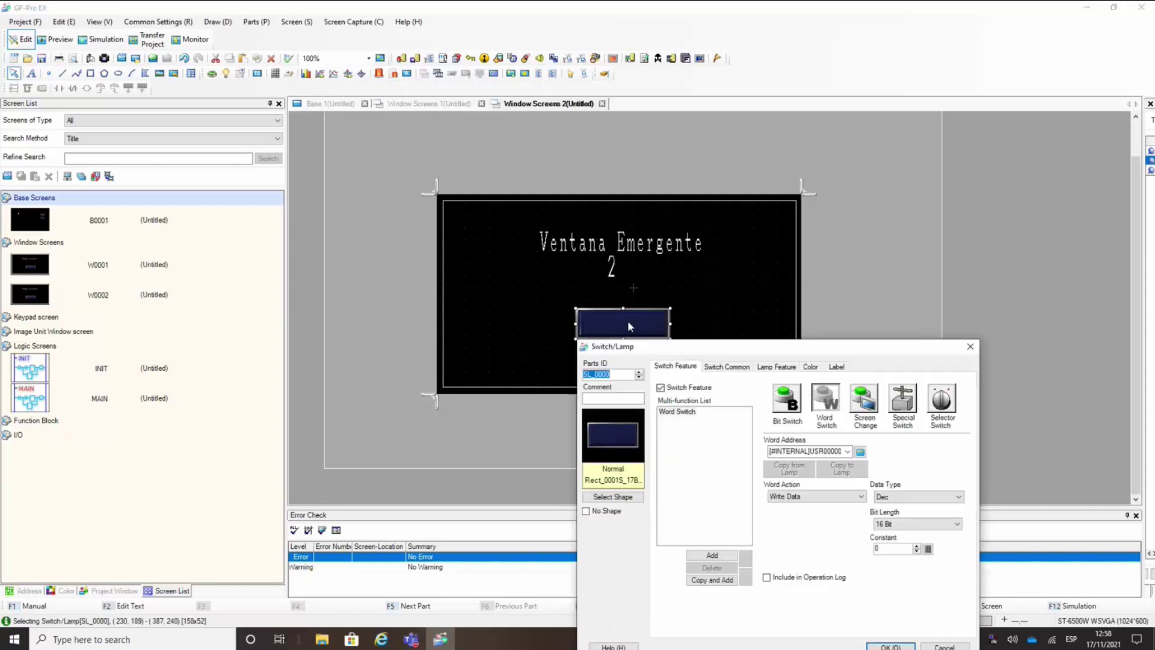
click(841, 414)
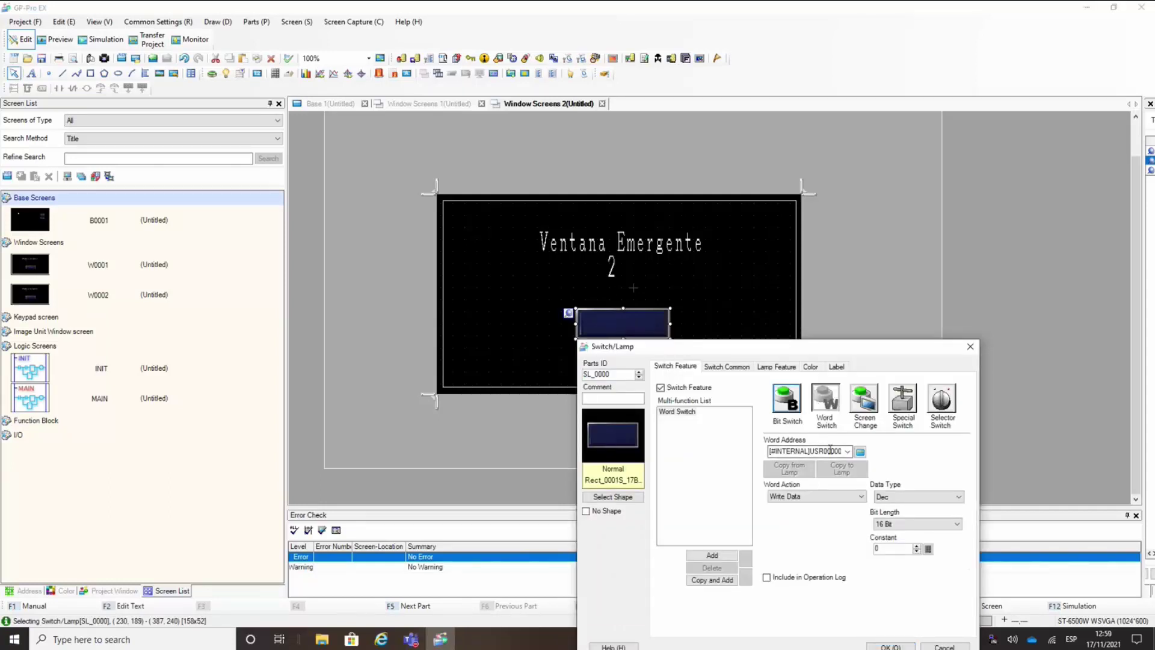
click(903, 549)
click(837, 366)
click(758, 490)
text(C)
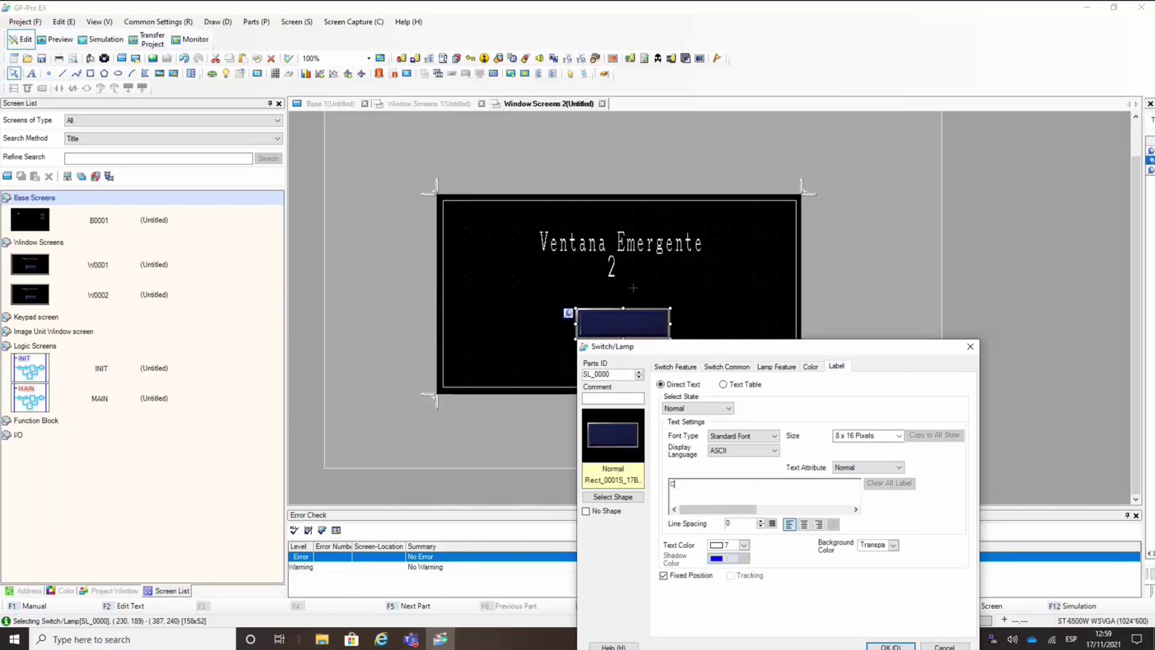
text(errar)
click(892, 645)
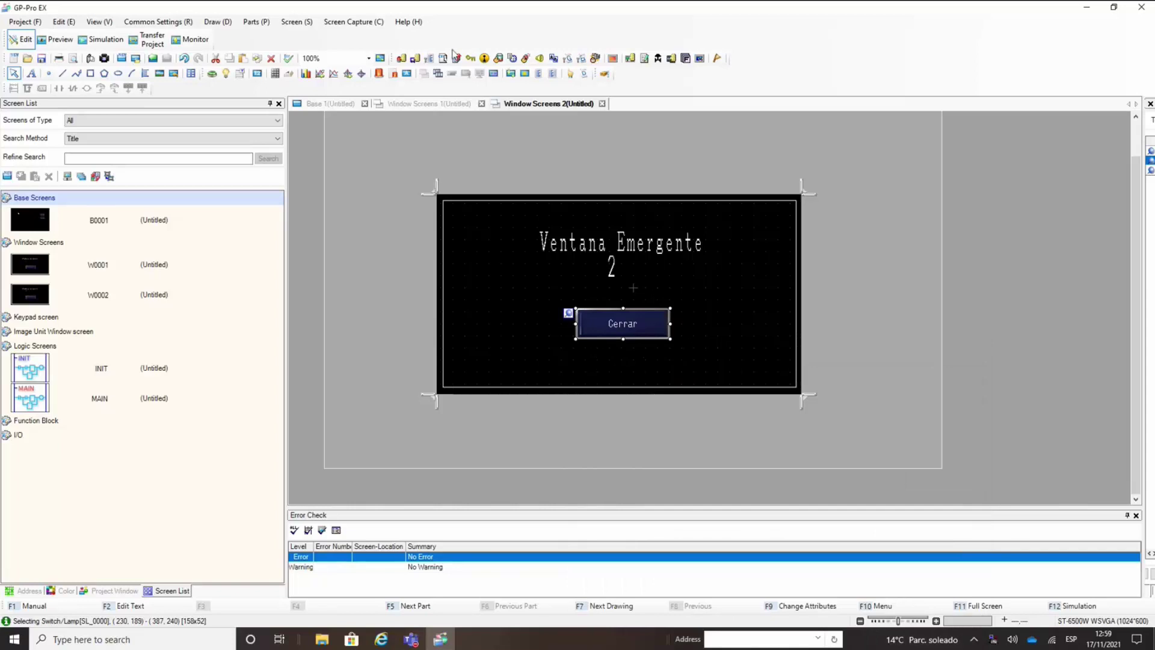
Step: Run the simulation and test opening each pop-up window from its base-screen switch and closing it with Cerrar
click(106, 40)
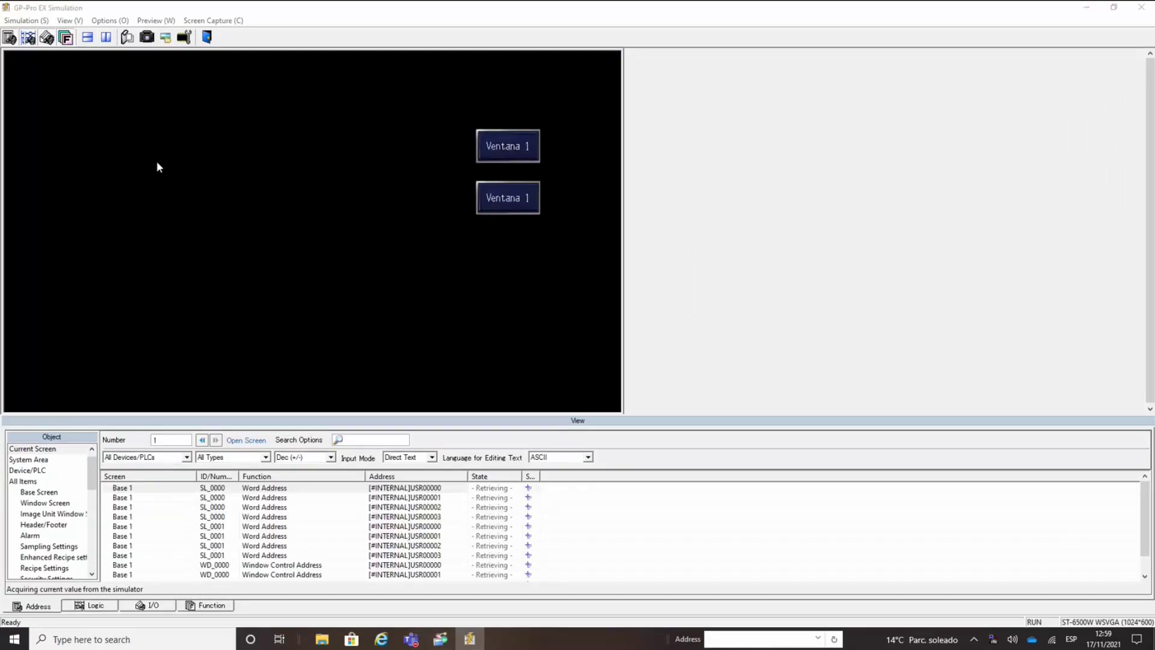
click(522, 147)
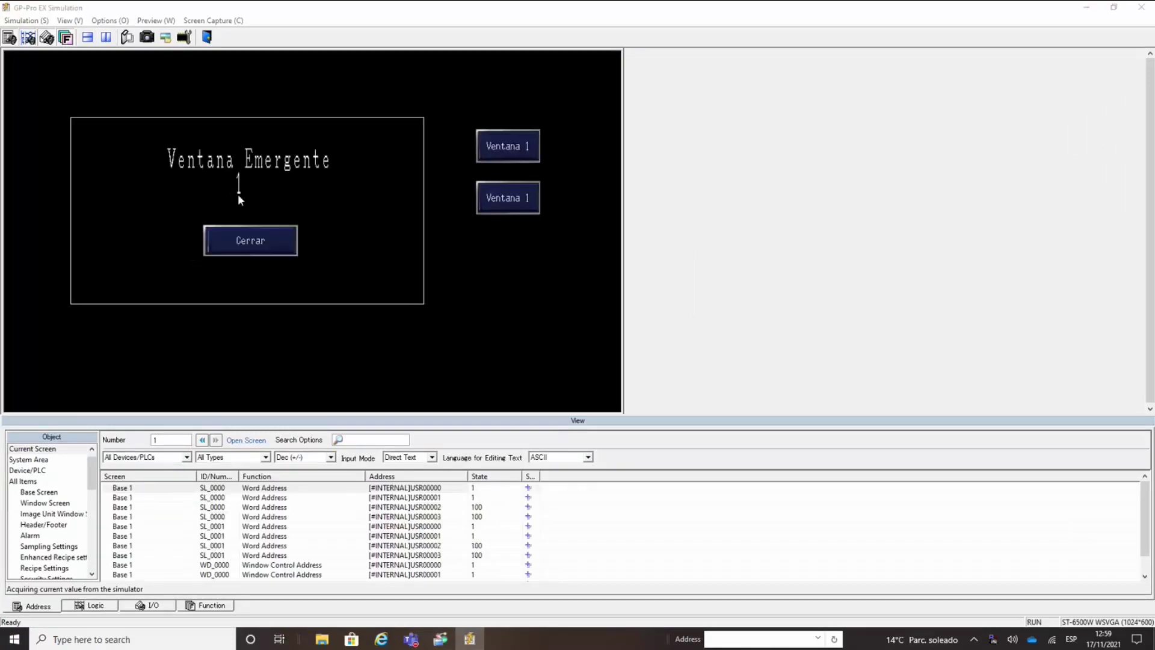
click(241, 247)
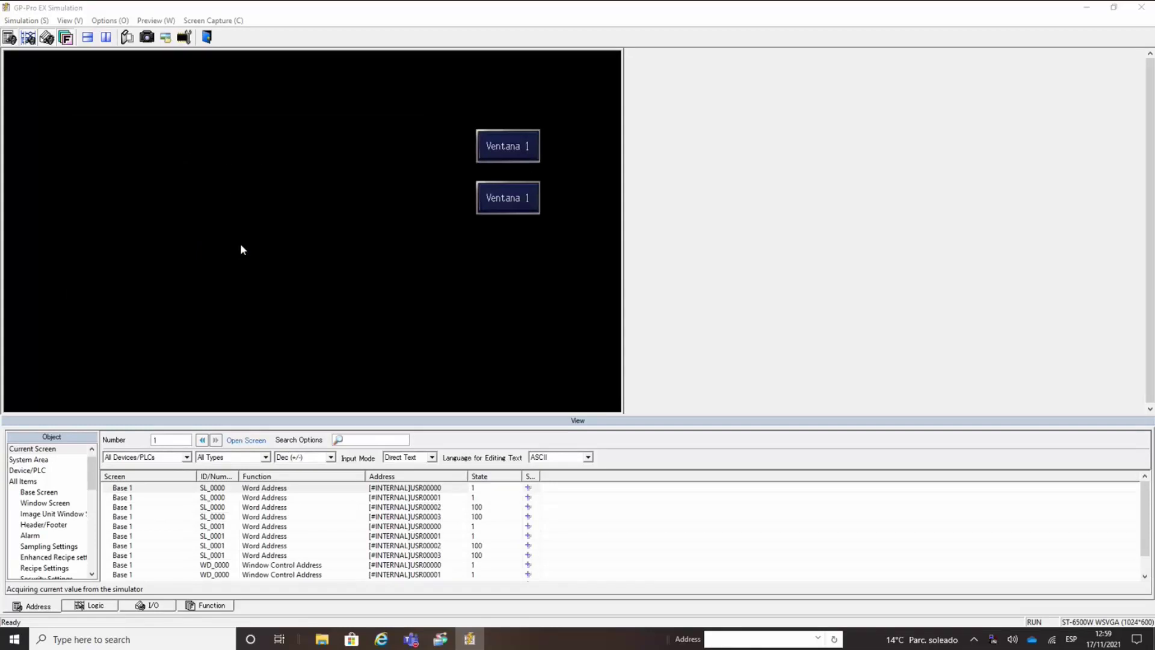
click(516, 210)
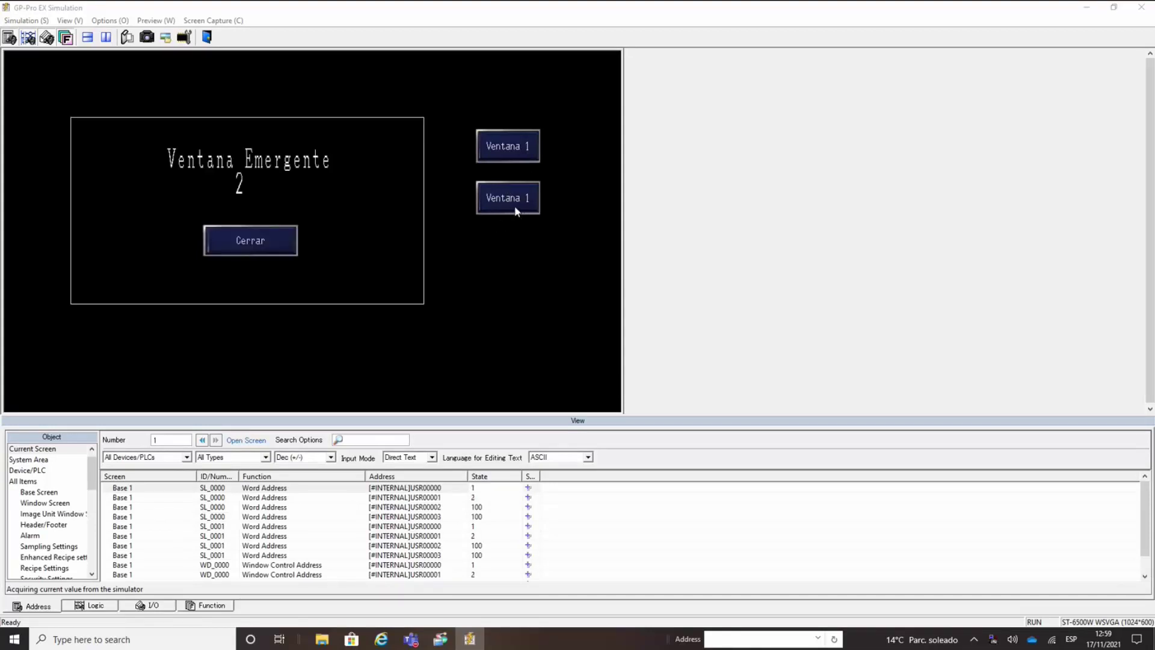
click(276, 243)
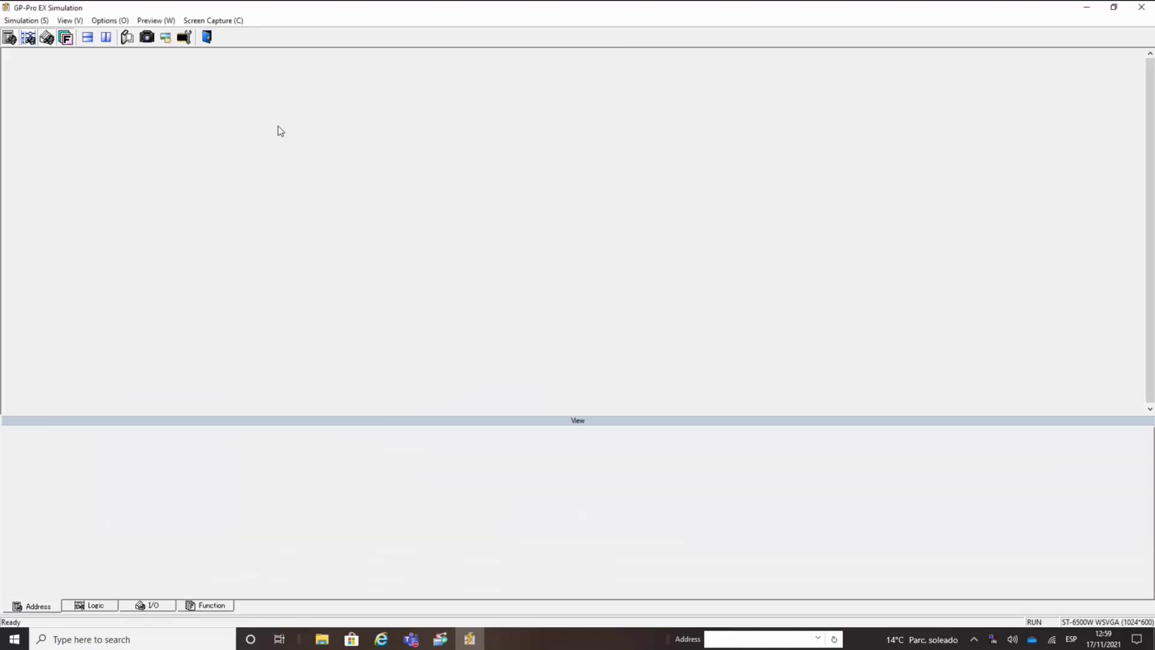